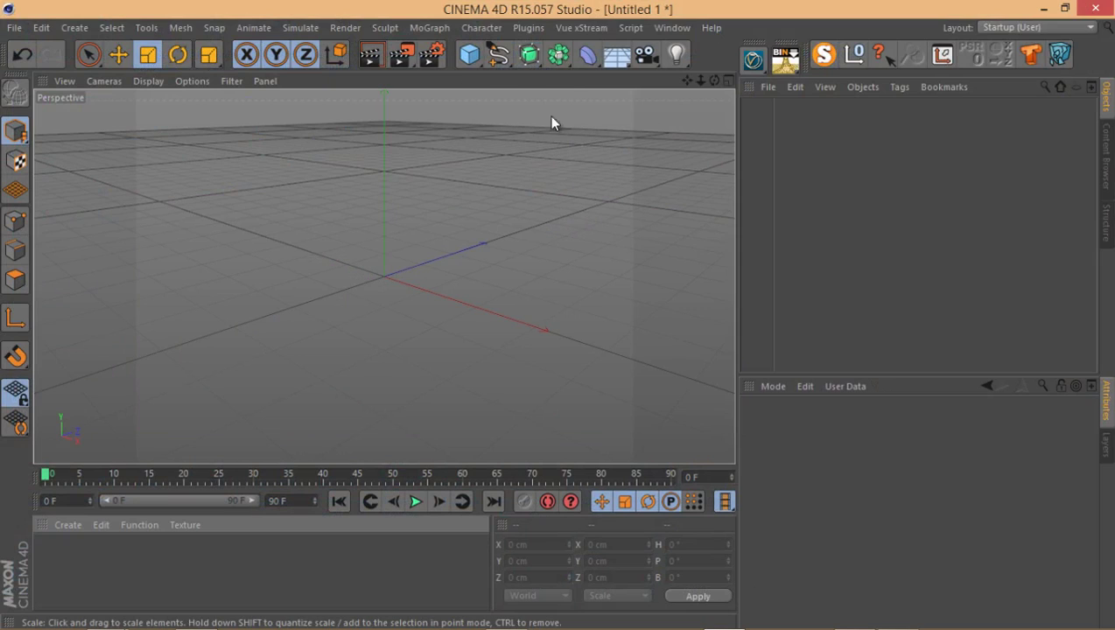
left_click(573, 28)
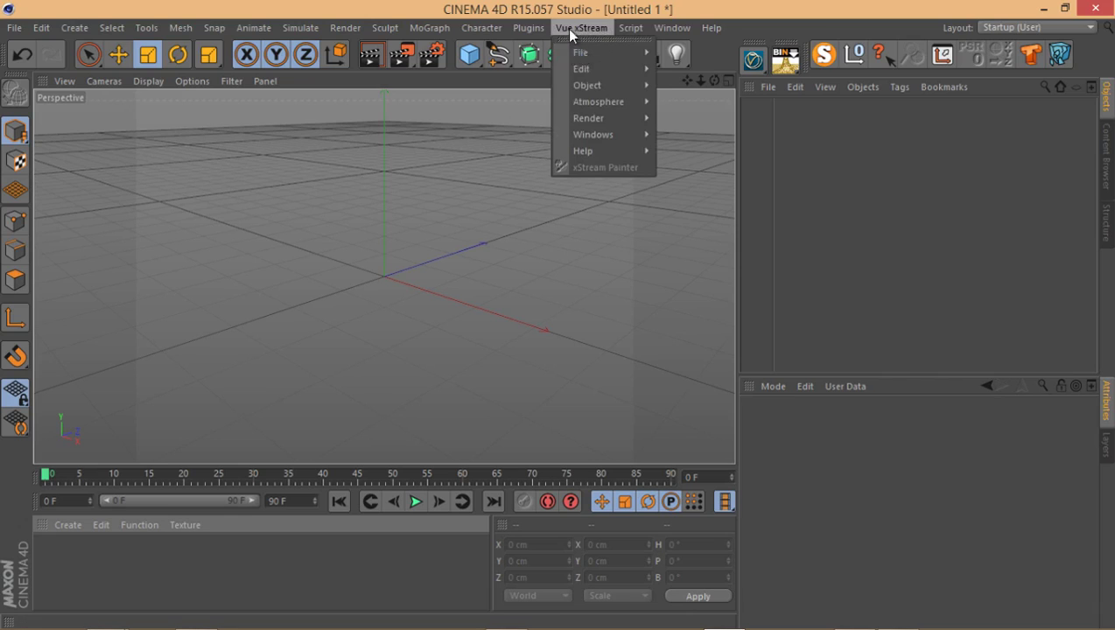
left_click(503, 114)
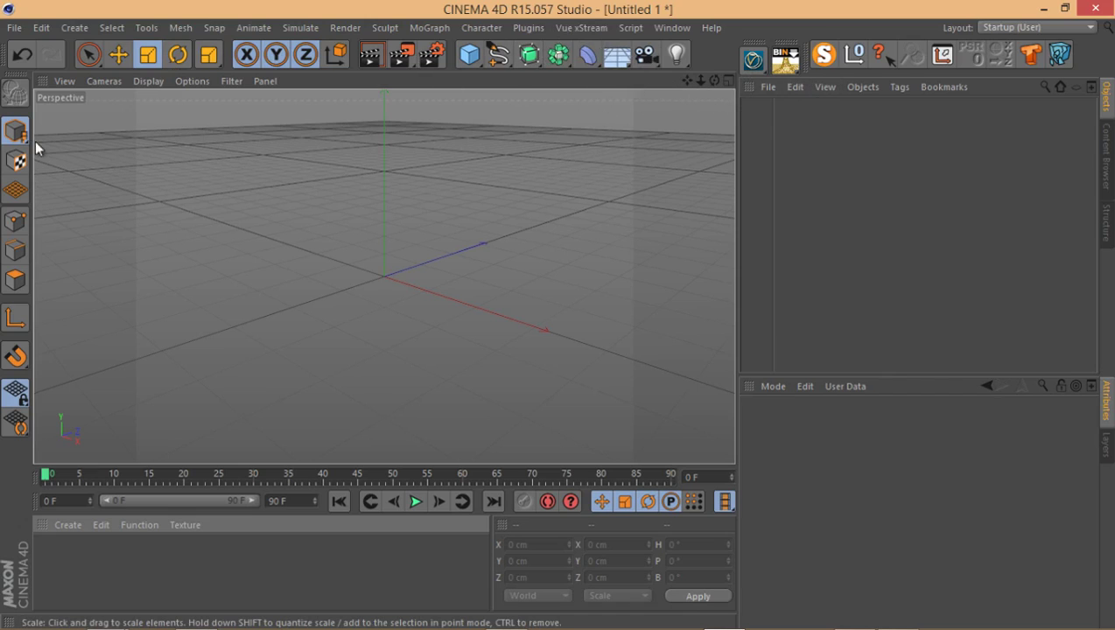
left_click(569, 32)
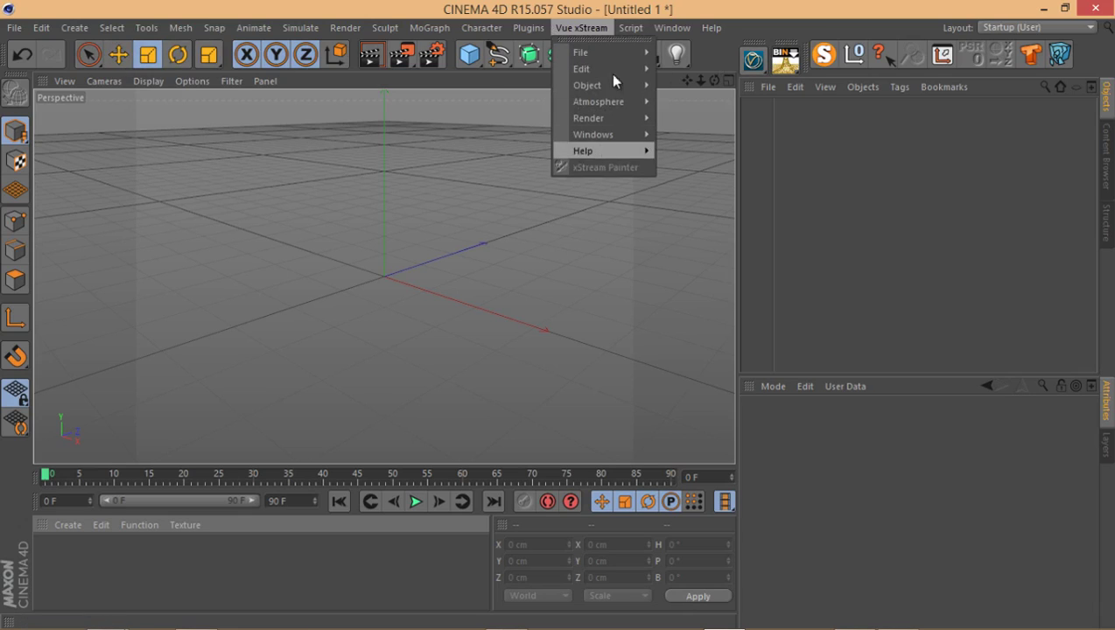
left_click(449, 125)
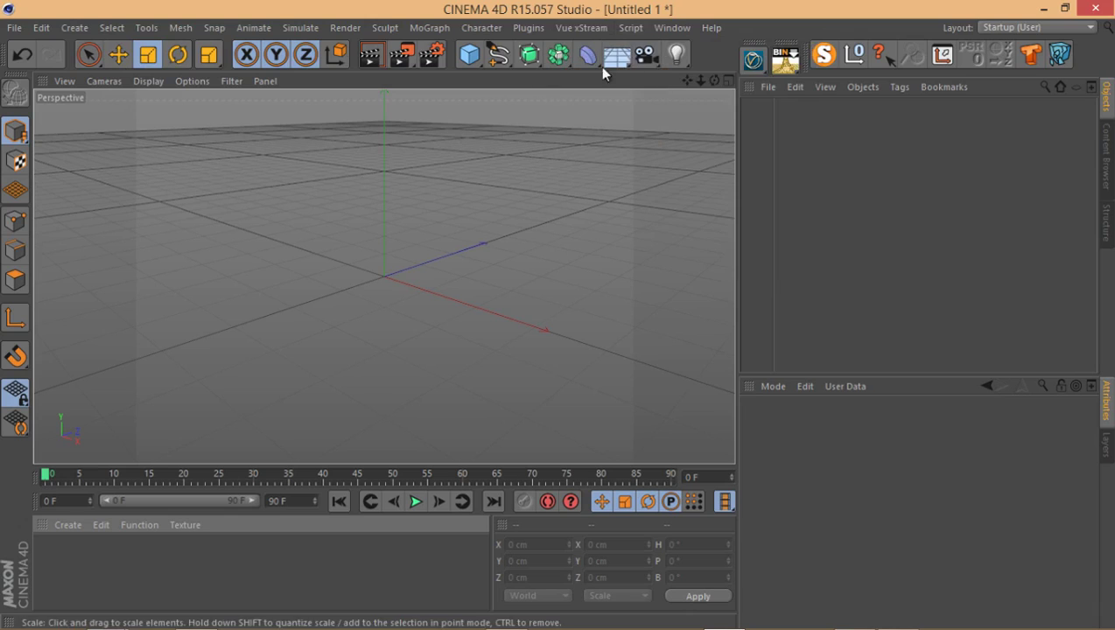
- Start loading a custom interface layout and browse to C:\Program Files\MAXON\CINEMA 4D R15\plugins
left_click(670, 28)
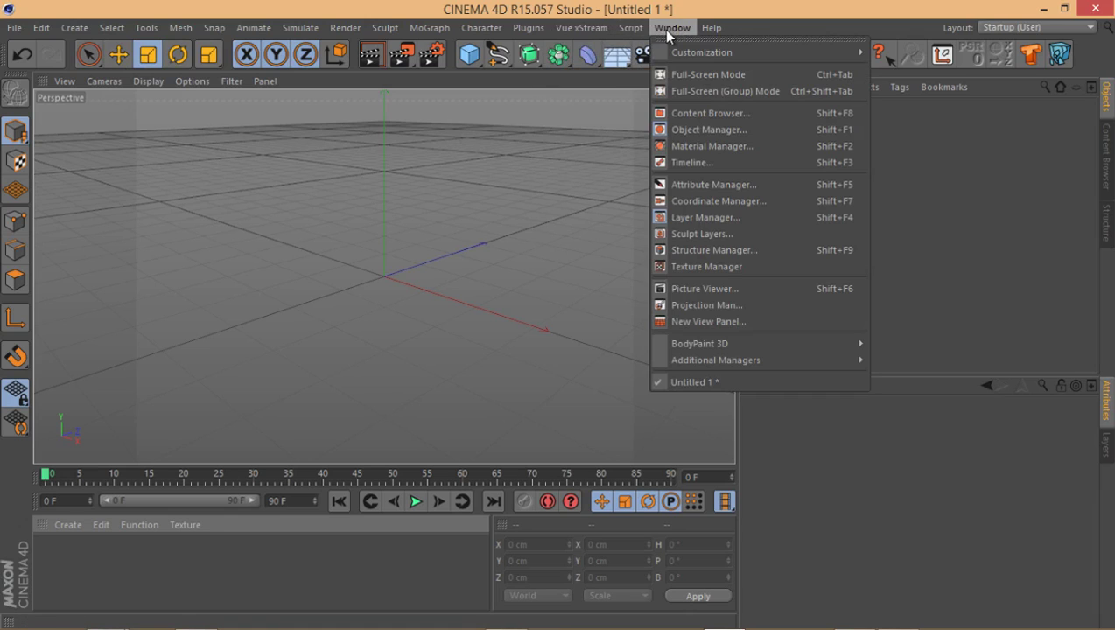
mouse_move(674, 51)
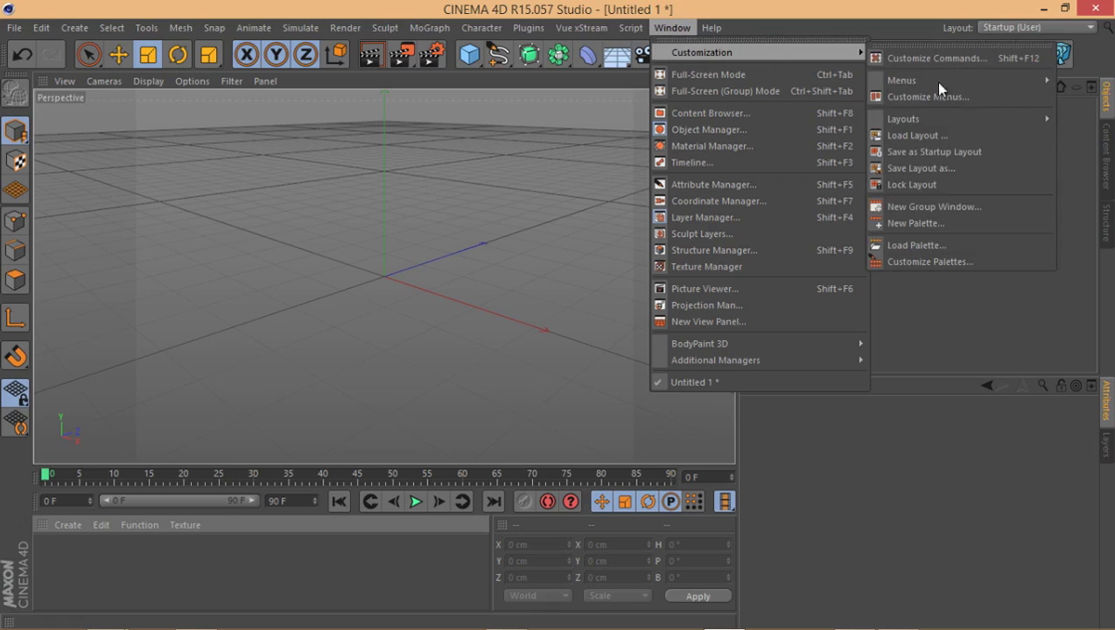
left_click(981, 139)
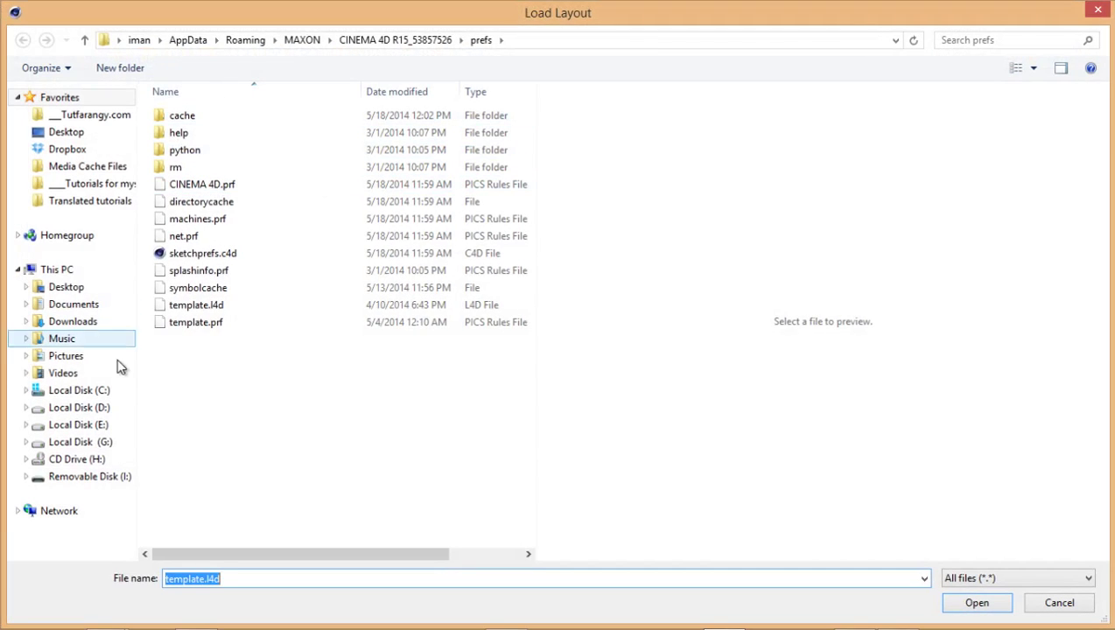
left_click(104, 393)
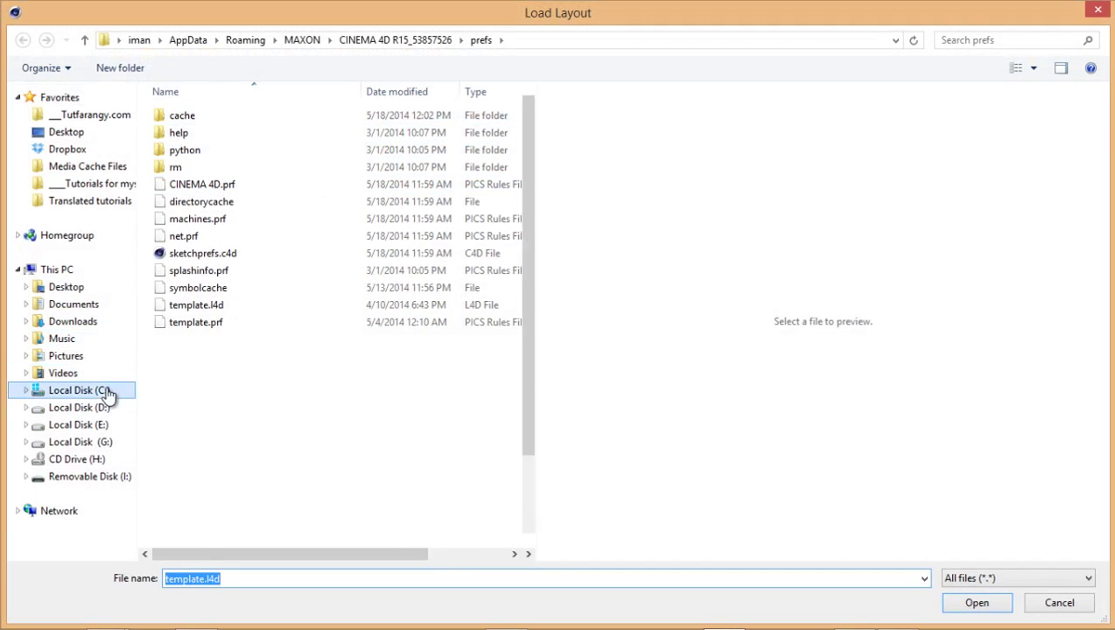
double_click(230, 268)
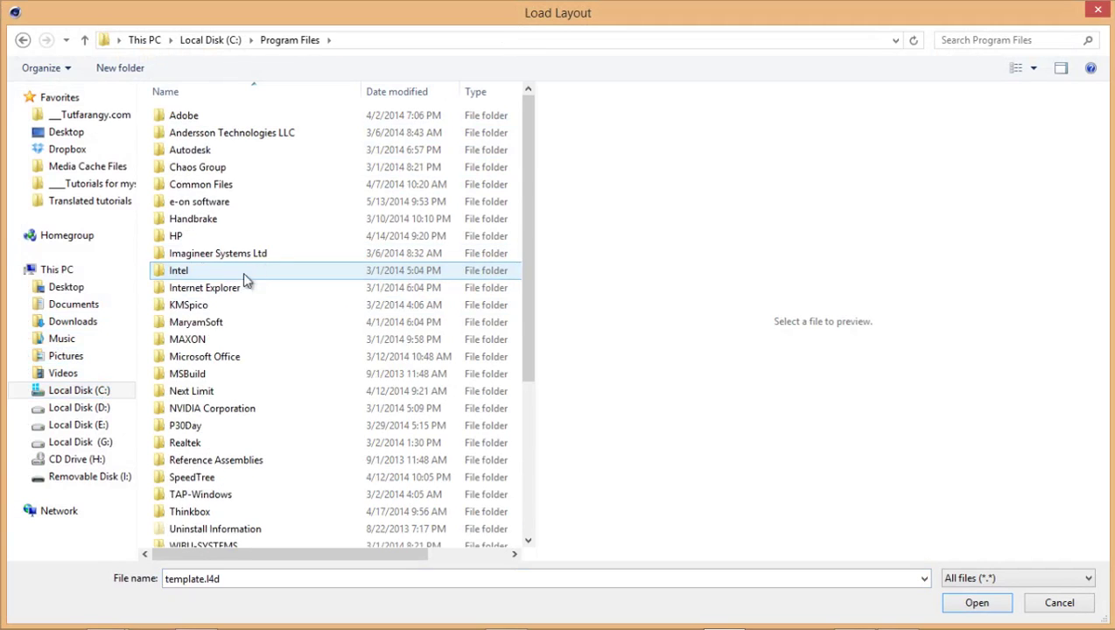
double_click(209, 339)
left_click(226, 123)
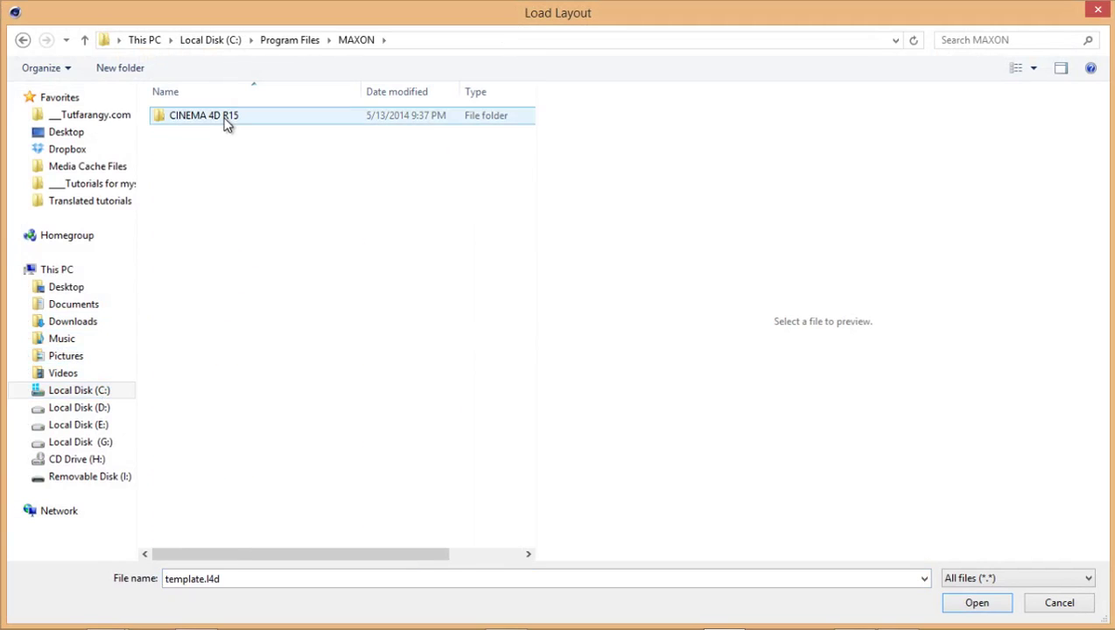
double_click(225, 122)
double_click(200, 188)
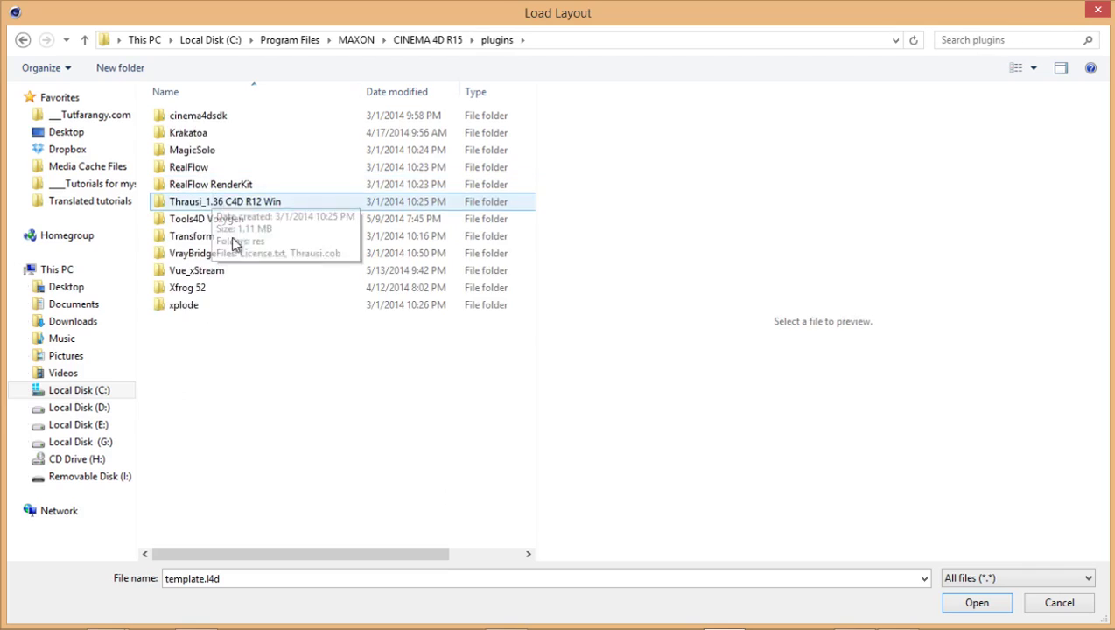
- Select the xStream.l4d layout file in the Vue_xStream\UI\Layout folder, and cancel without loading it
double_click(210, 272)
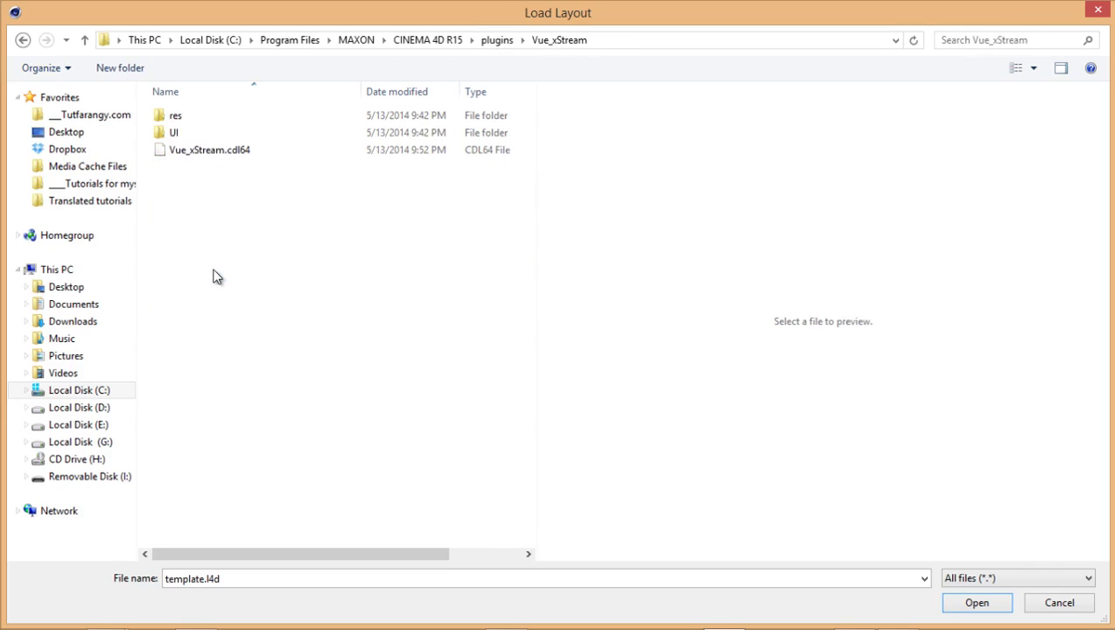
double_click(179, 132)
double_click(196, 115)
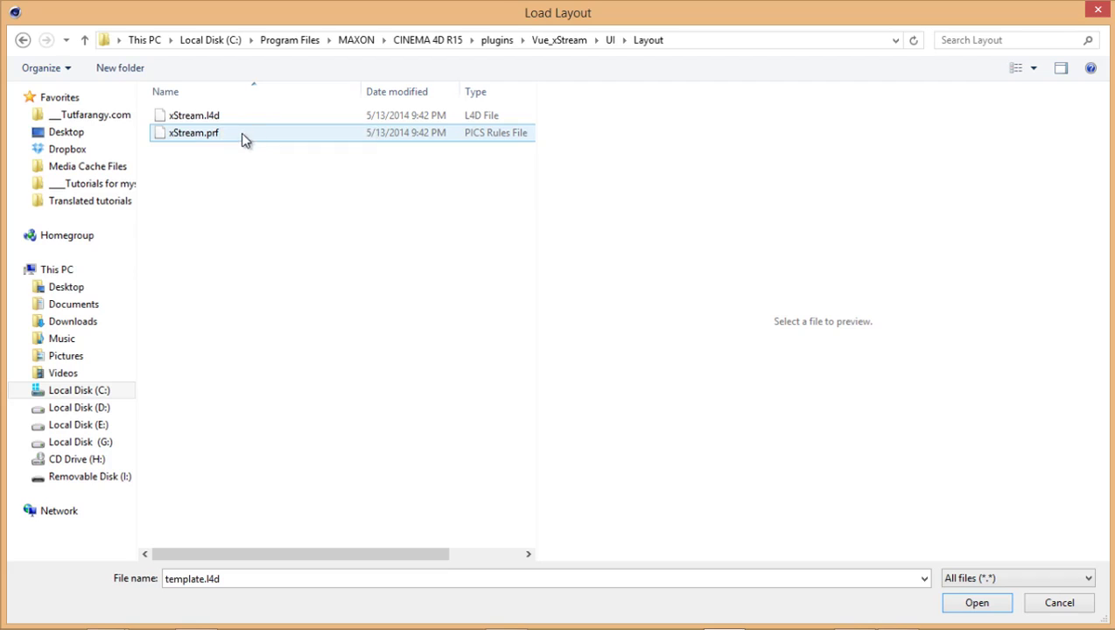
left_click(247, 123)
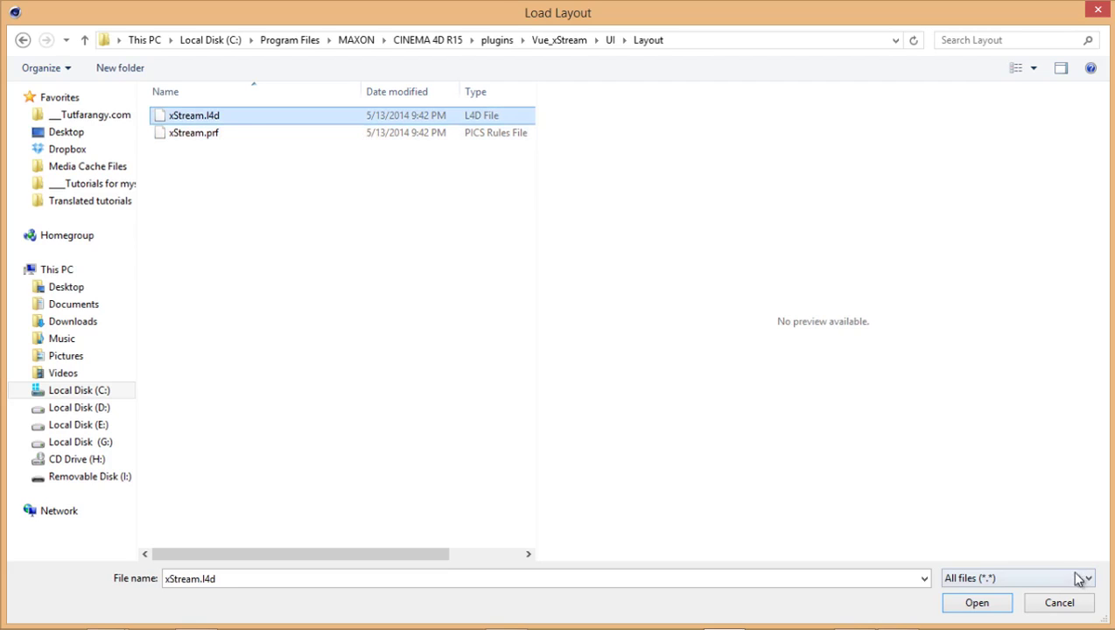
left_click(1060, 603)
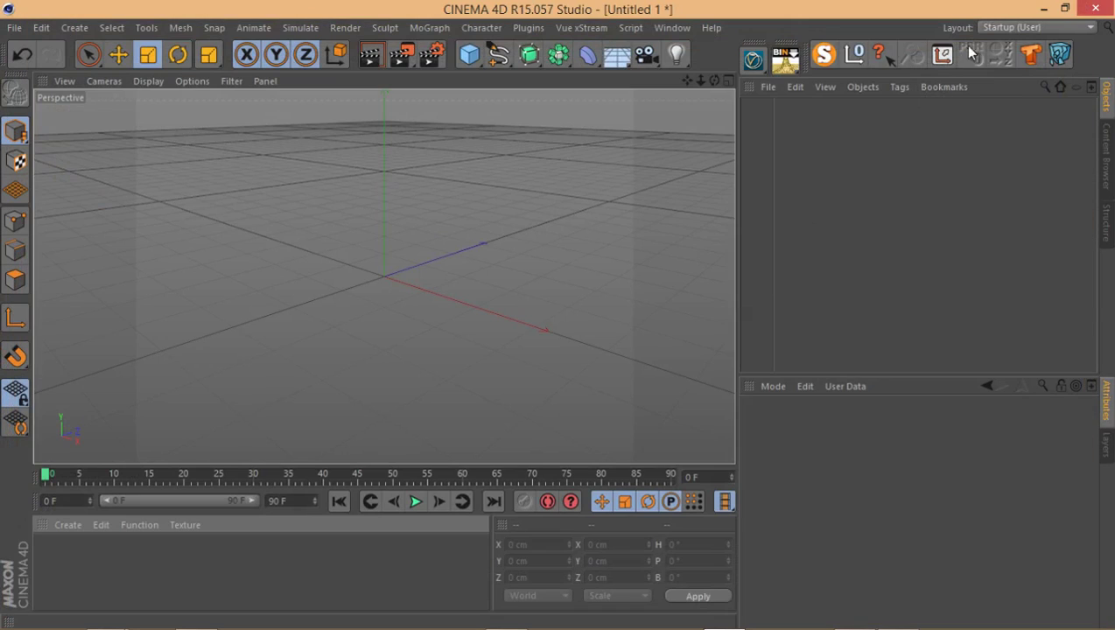
- Switch the interface layout to Vue (User)
left_click(1021, 31)
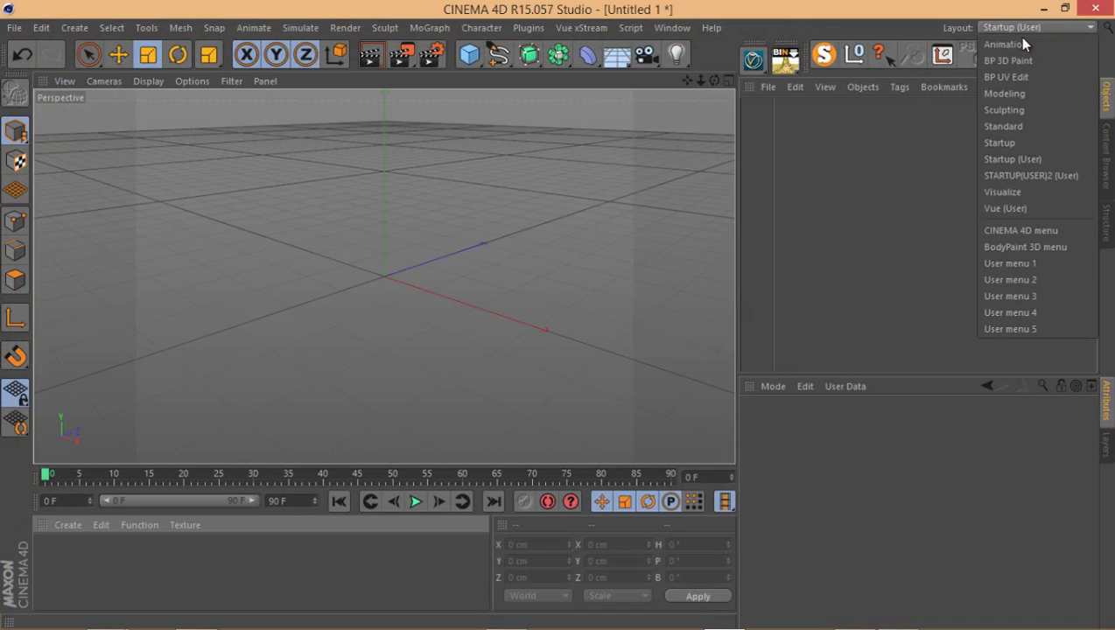
left_click(1026, 208)
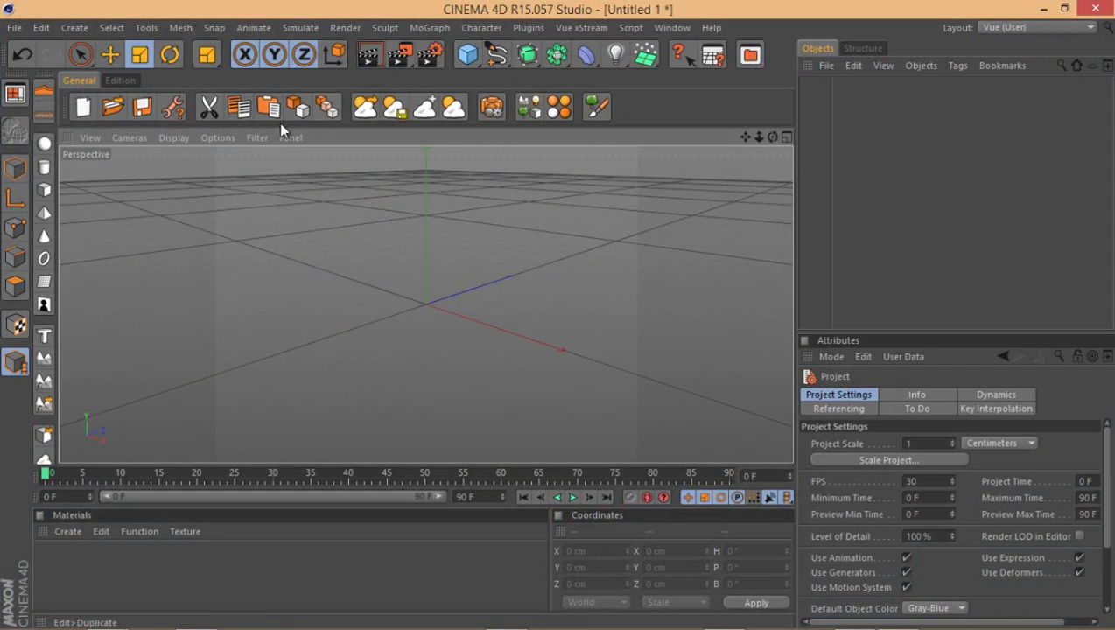
- Look through the General and Edition palettes, the object creation palette and the Vue xStream commands
left_click(124, 80)
left_click(79, 82)
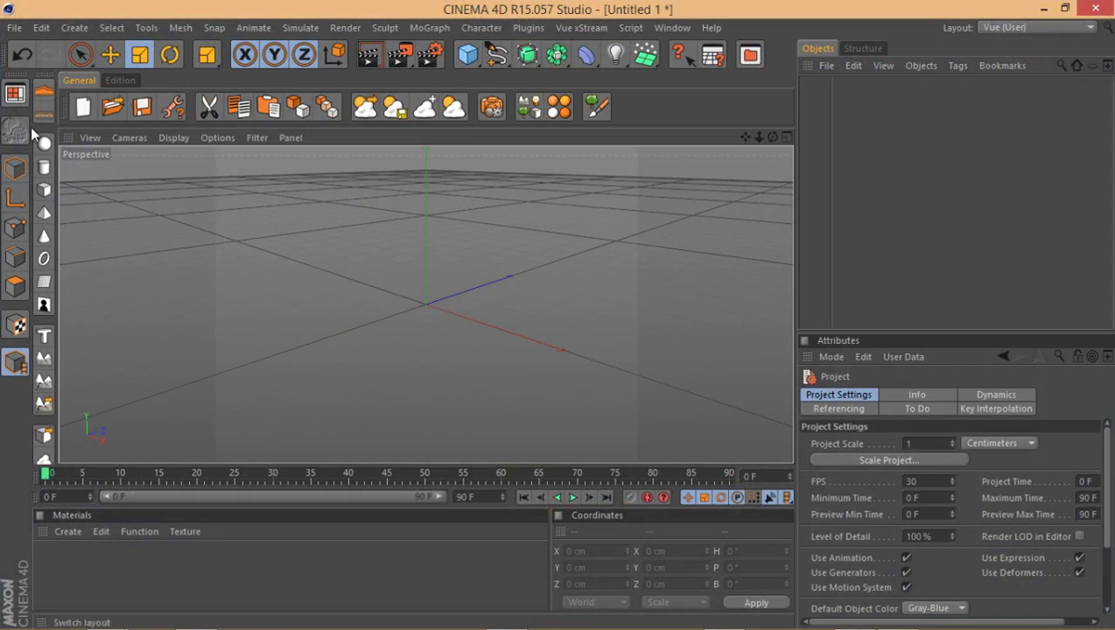
scroll(45, 334, "down", 5)
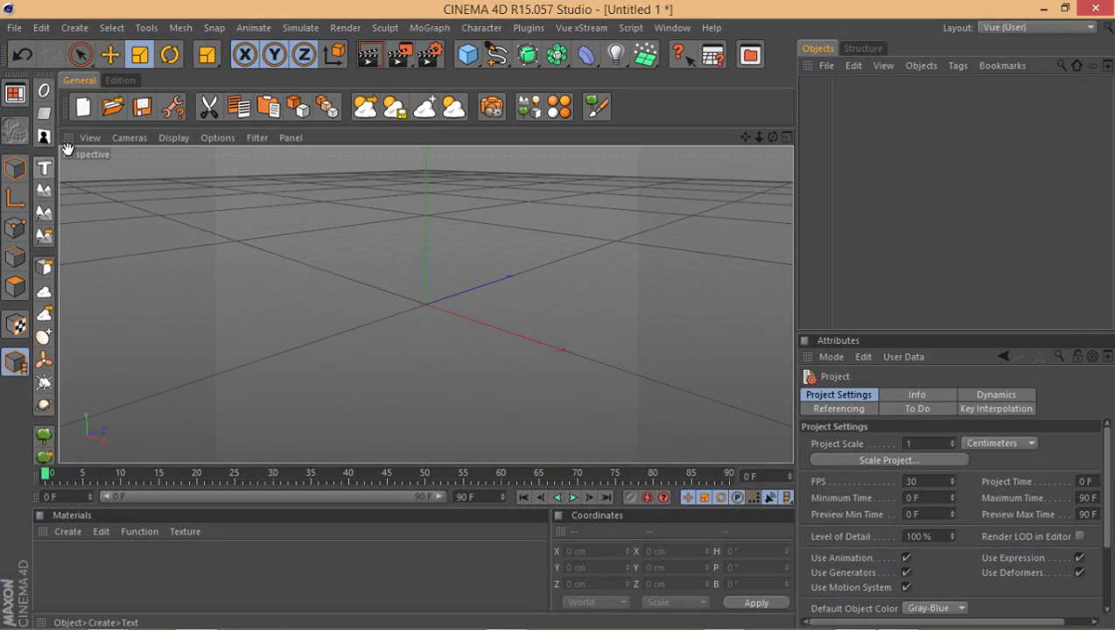
left_click_drag(73, 44, 47, 410)
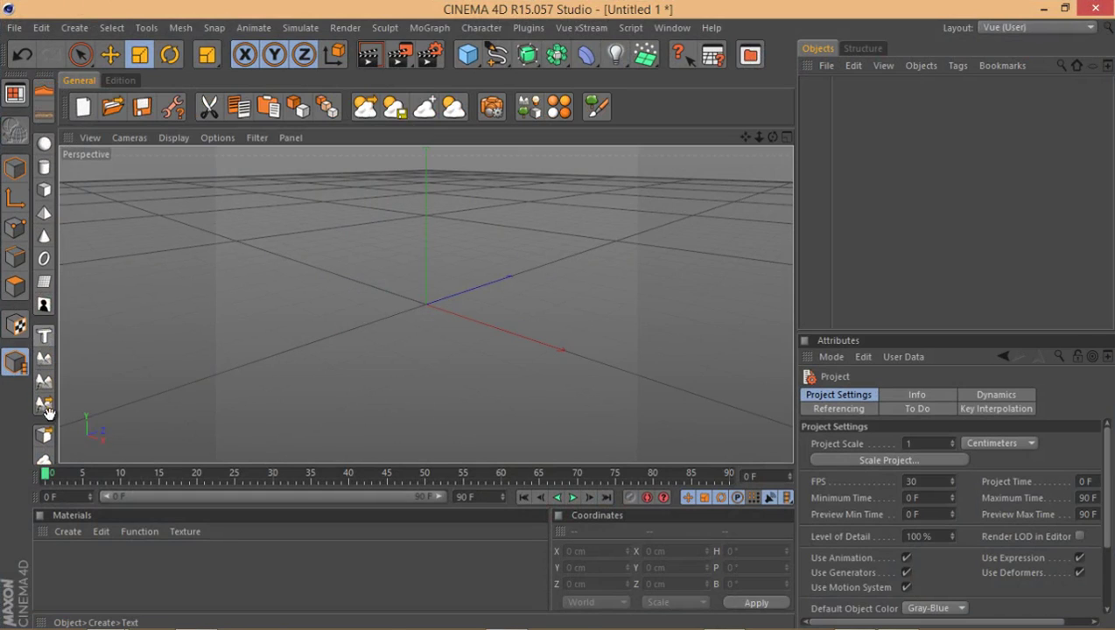
left_click(581, 27)
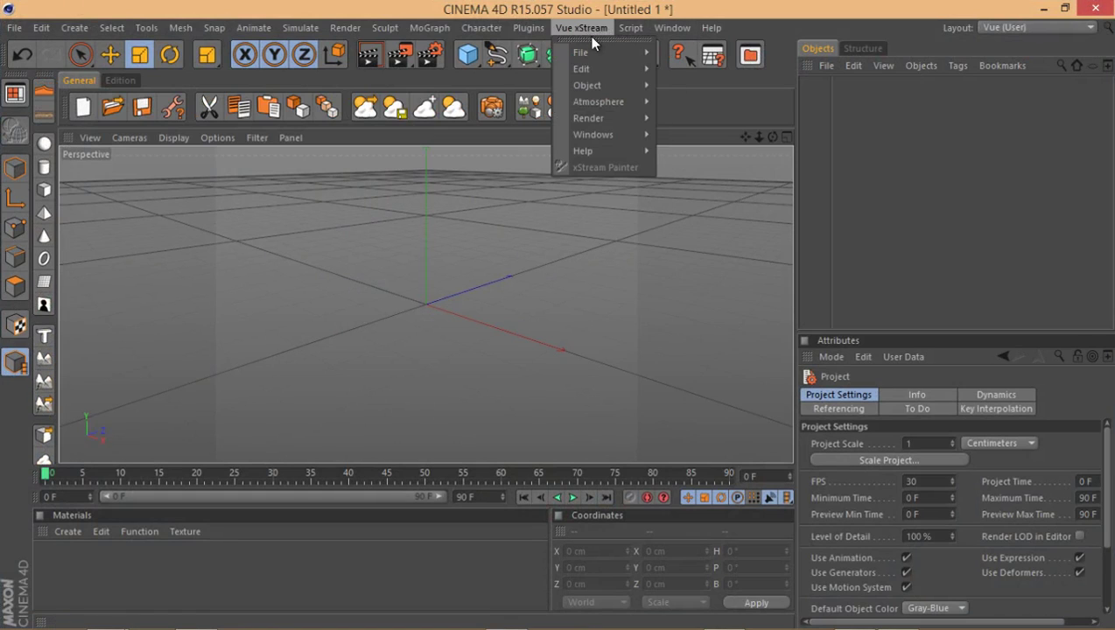
mouse_move(610, 86)
left_click(361, 188)
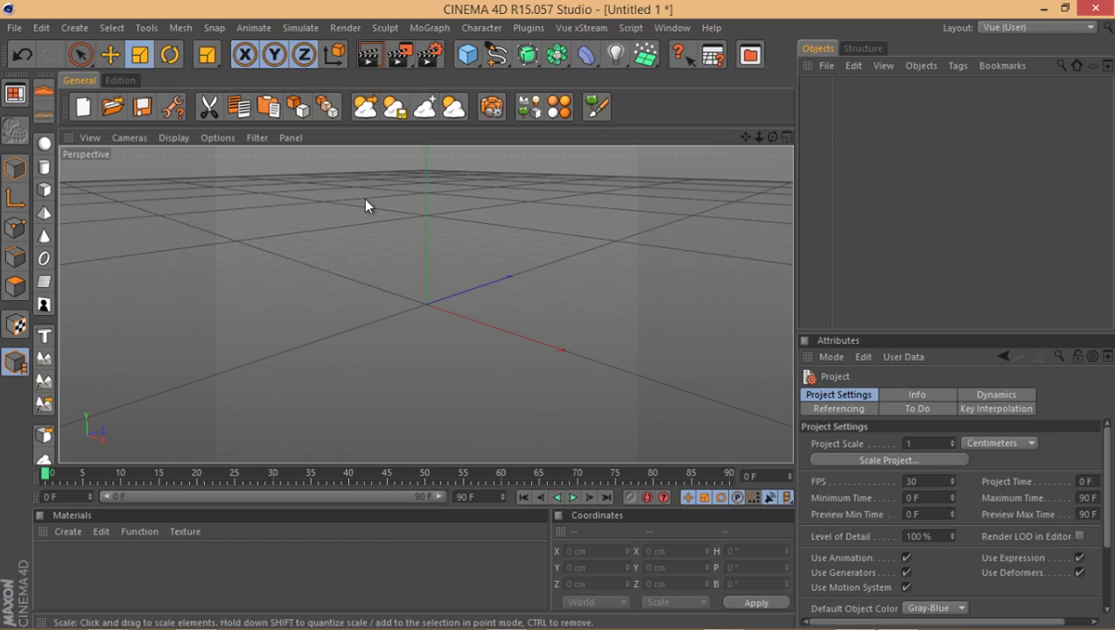
- Create a Vue xStream sphere and delete the Ground object from the VueScene hierarchy
left_click(43, 143)
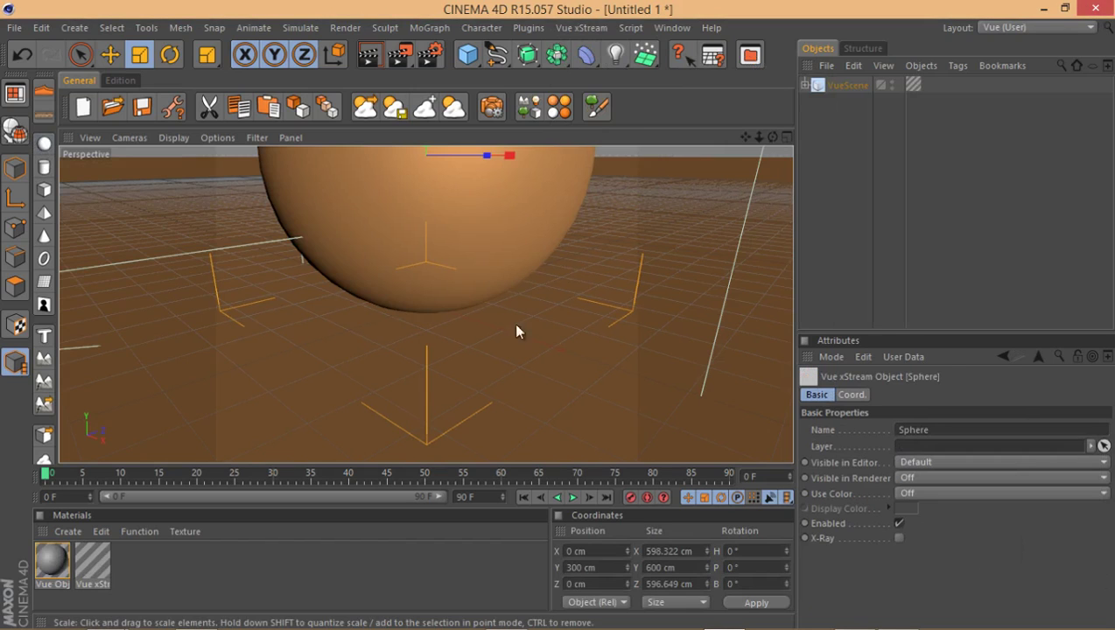
left_click(805, 84)
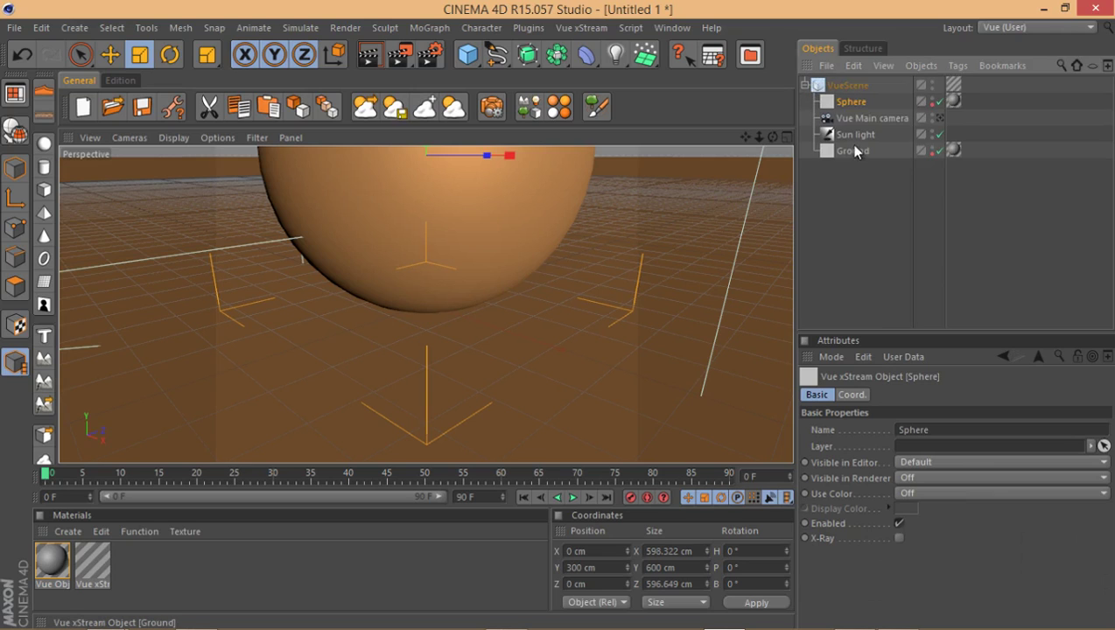
left_click(853, 151)
key("Delete")
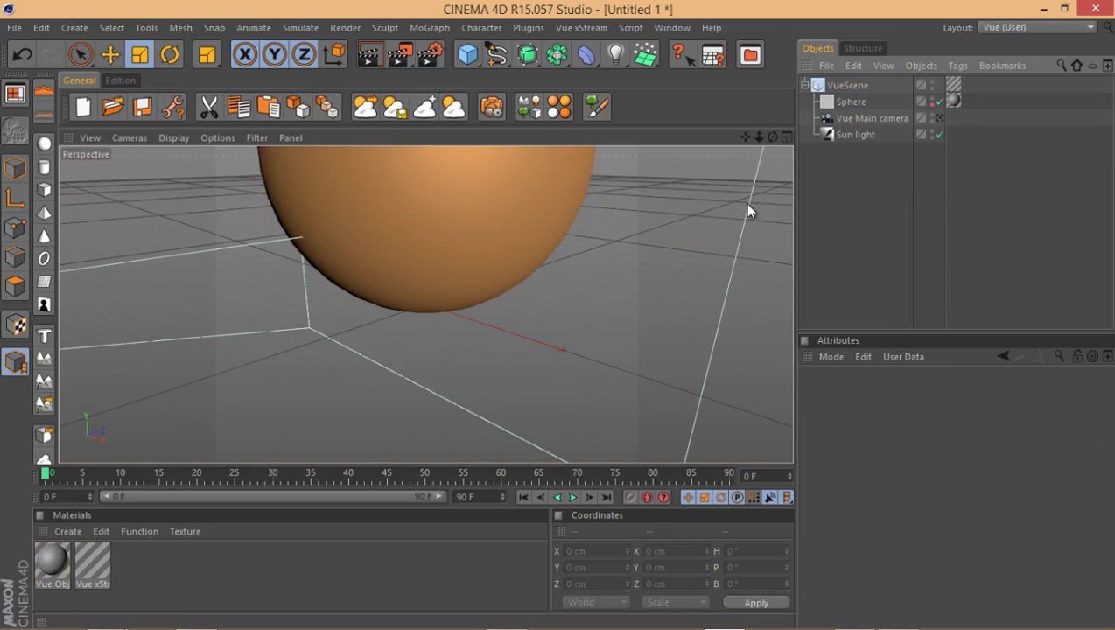
- Looking through the Vue Main camera, move the sphere to Z 5000 cm and scale it up uniformly to about 3120 cm
left_click(936, 117)
left_click(483, 277)
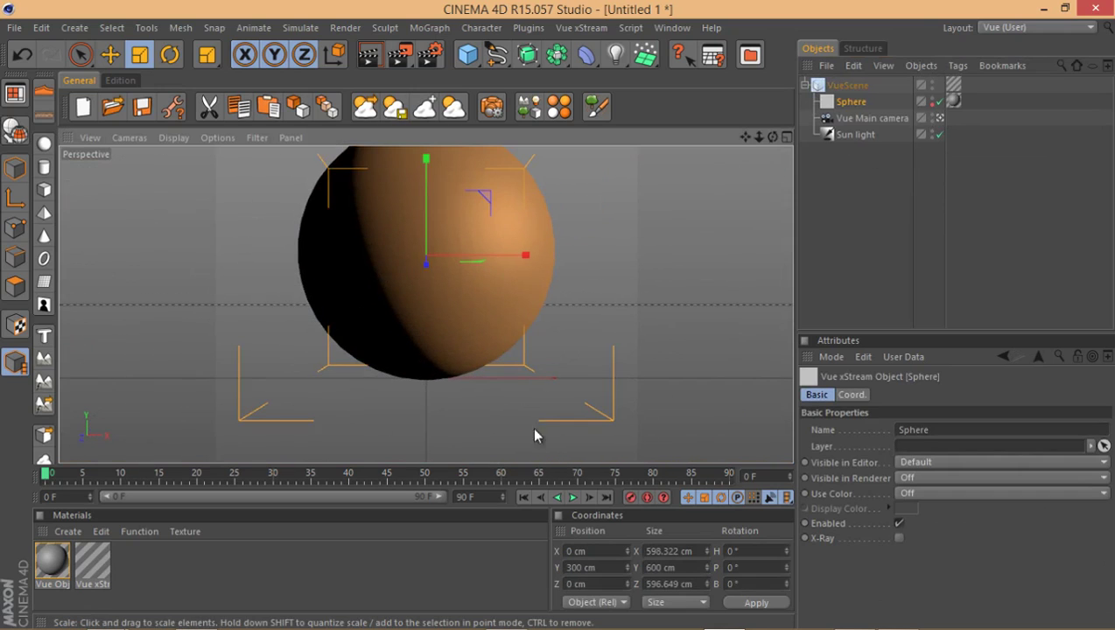
left_click(605, 585)
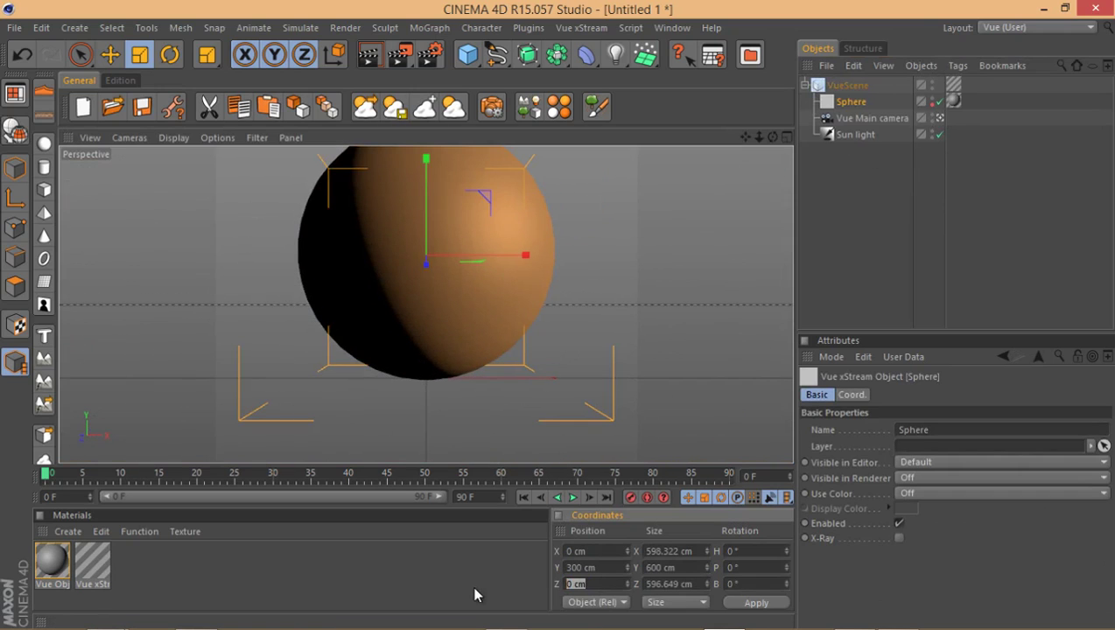
key("Return")
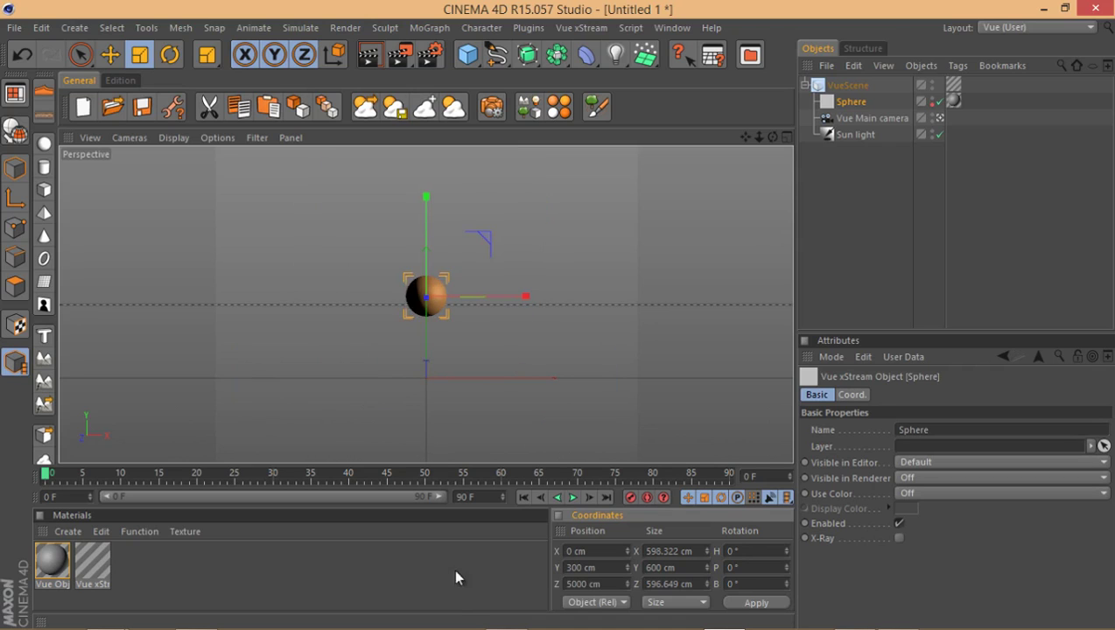
left_click_drag(491, 269, 566, 321)
- Set the film aspect of the render output to HDTV (16:9) and keep the Physical renderer
left_click(428, 55)
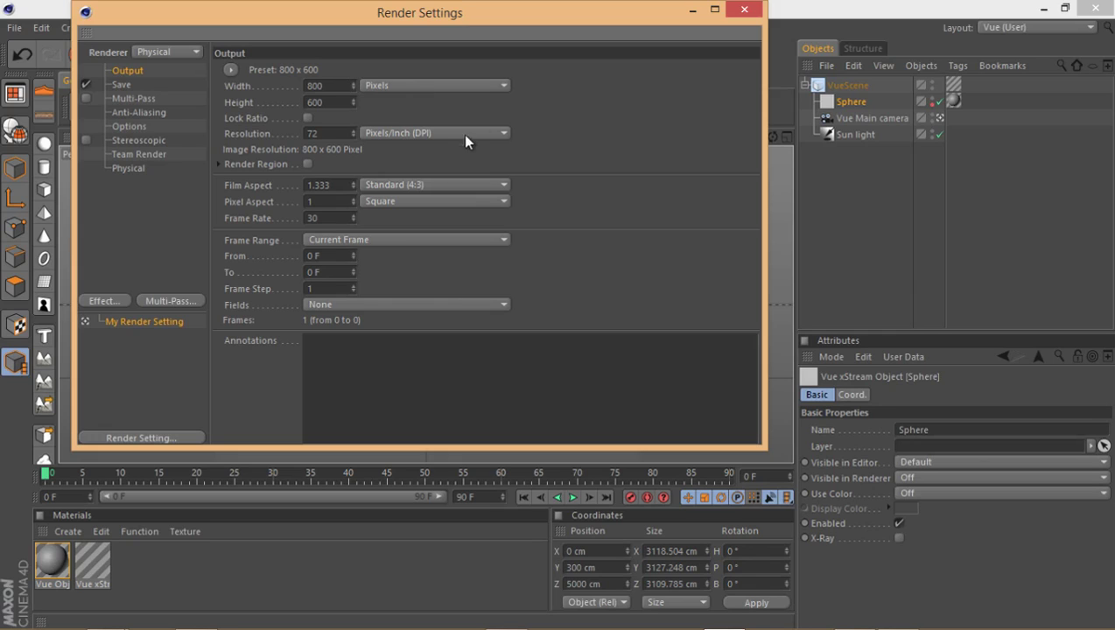
left_click(444, 185)
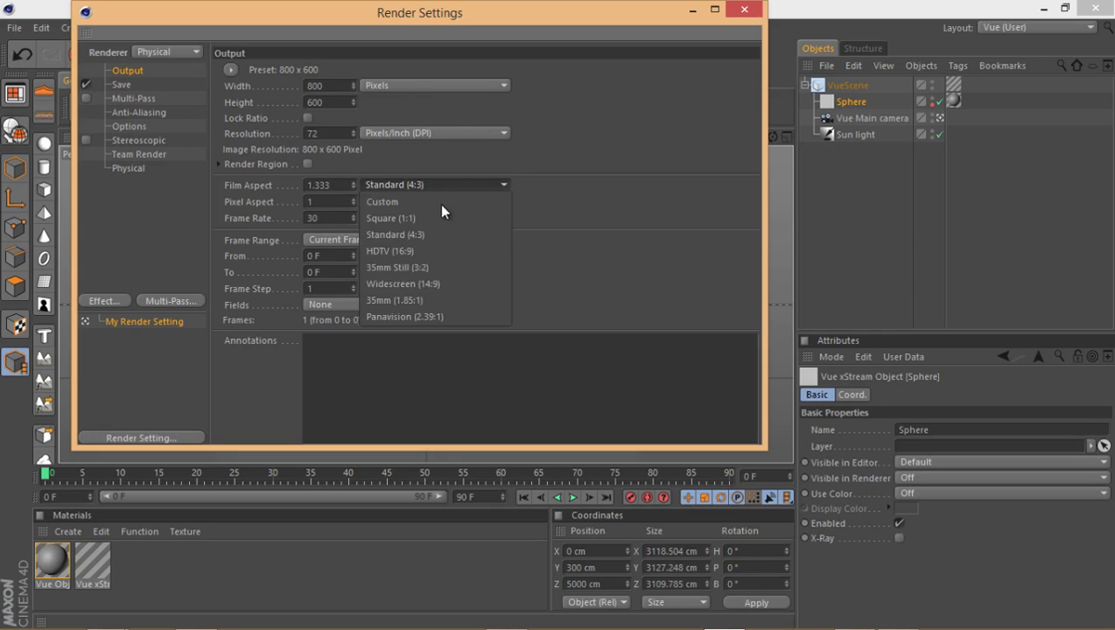
left_click(457, 252)
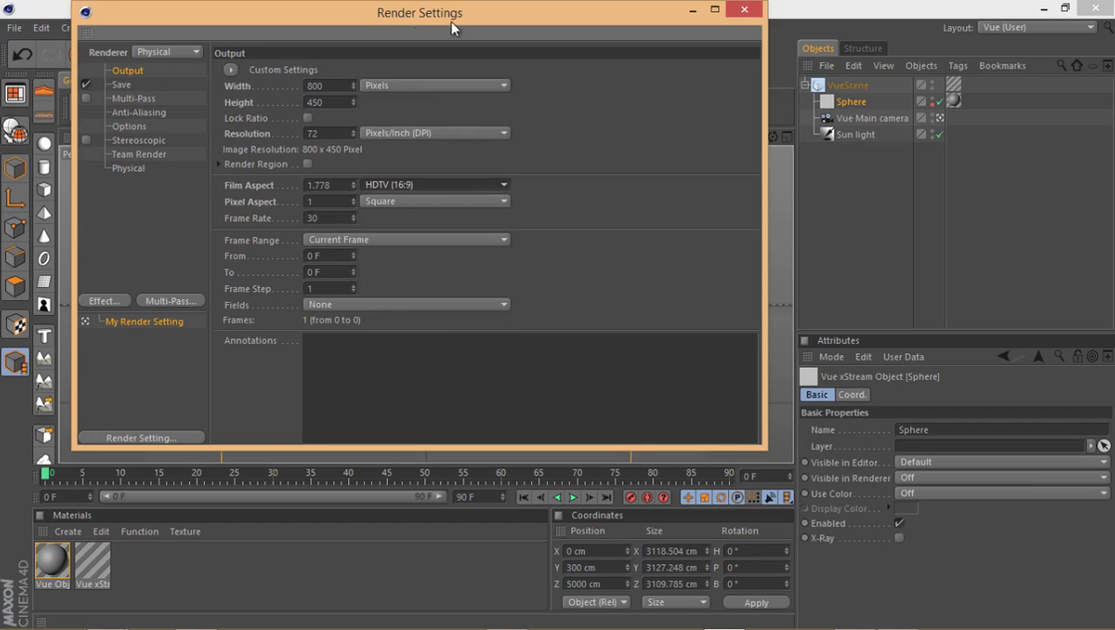
left_click_drag(440, 28, 506, 39)
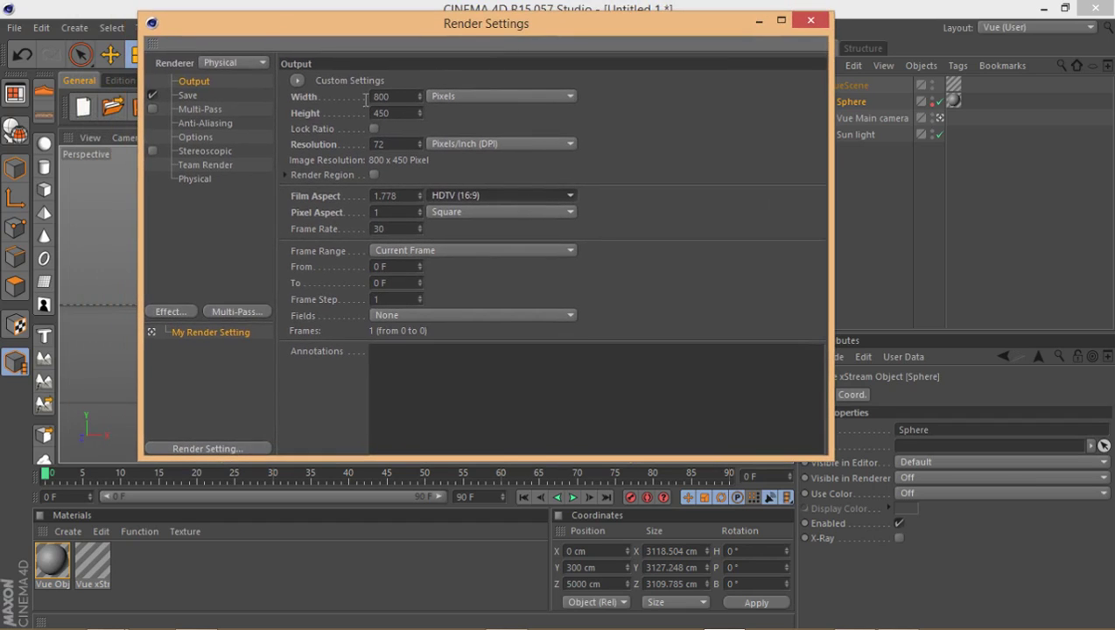
left_click(242, 66)
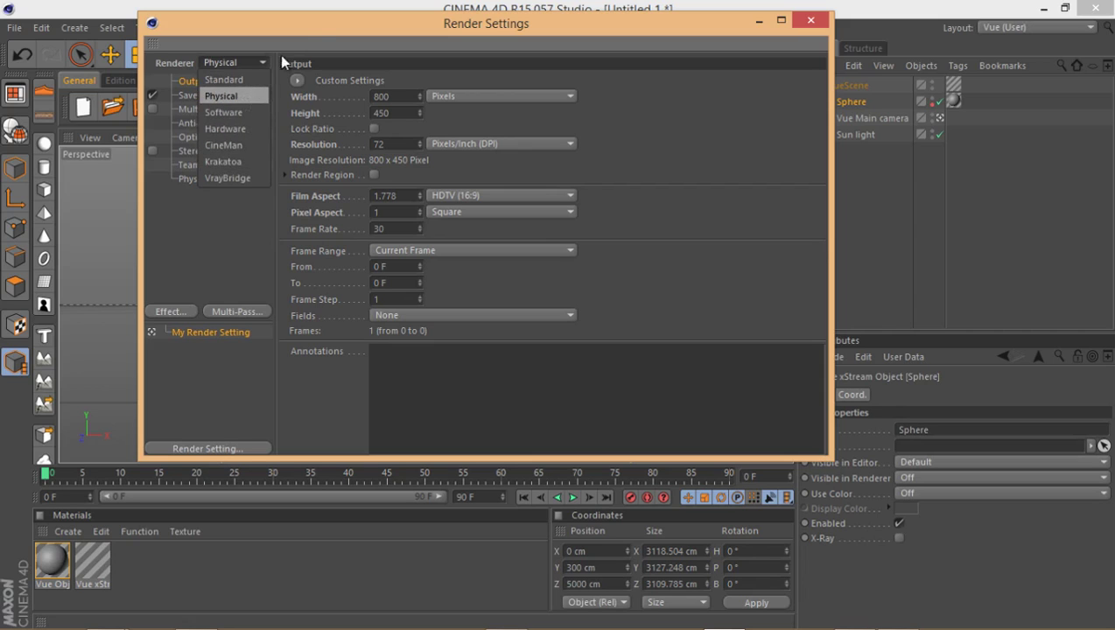
left_click(317, 35)
left_click(811, 20)
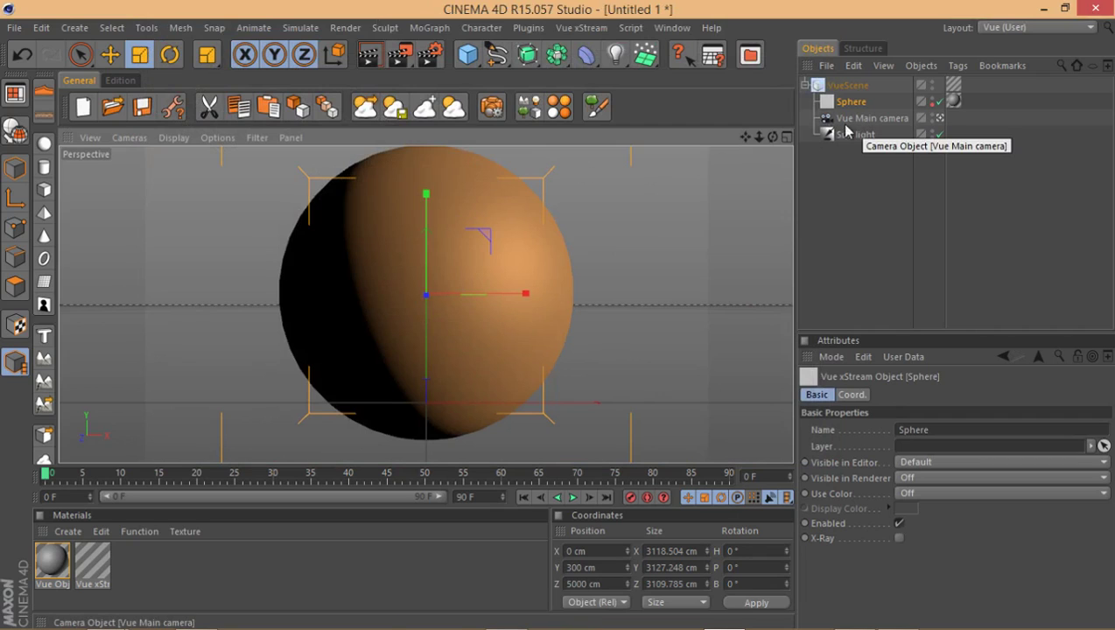
- Reframe the Vue Main camera view so the whole sphere fits in the frame
mouse_move(572, 249)
left_mouse_down("alt")
mouse_move(584, 297)
mouse_move(519, 321)
left_mouse_up("alt")
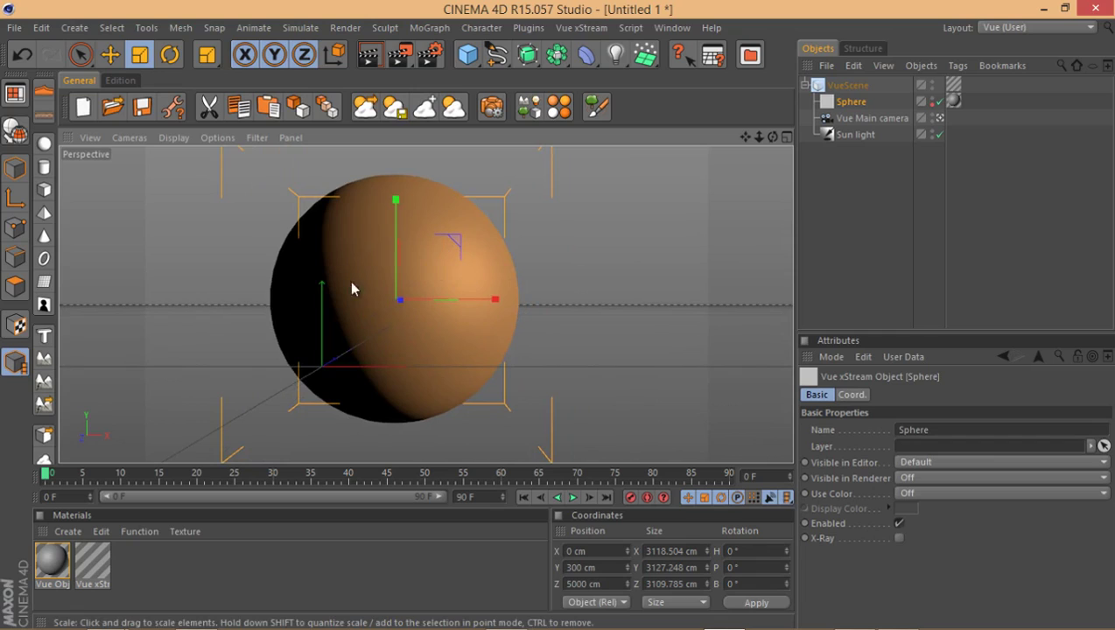
- Open the sphere's object material for editing and change its type to Mixed material
left_click(125, 81)
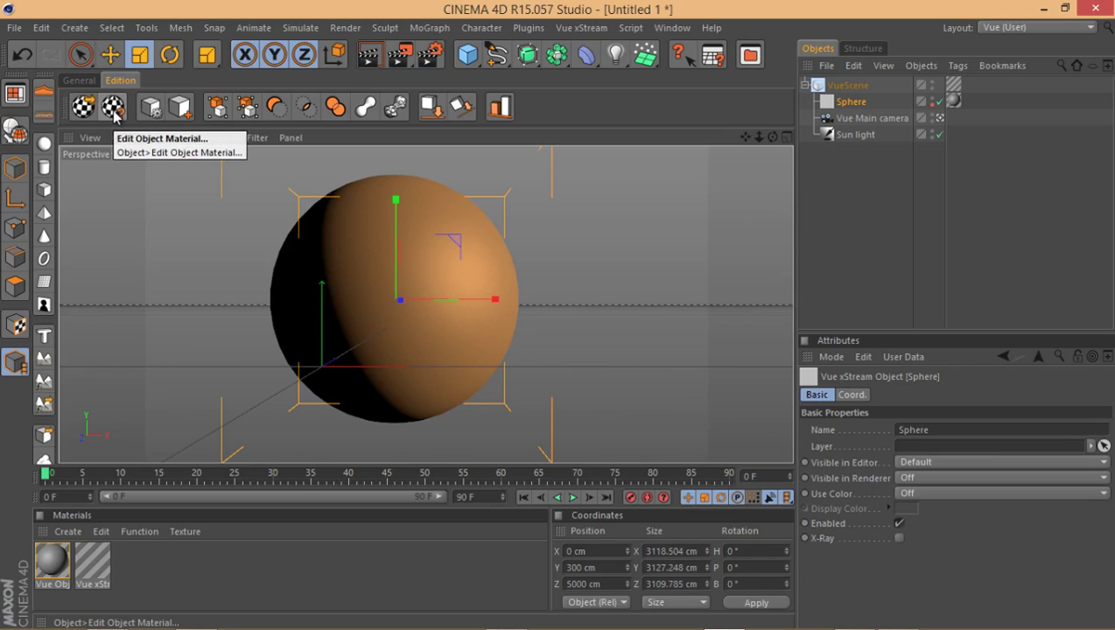
left_click(589, 29)
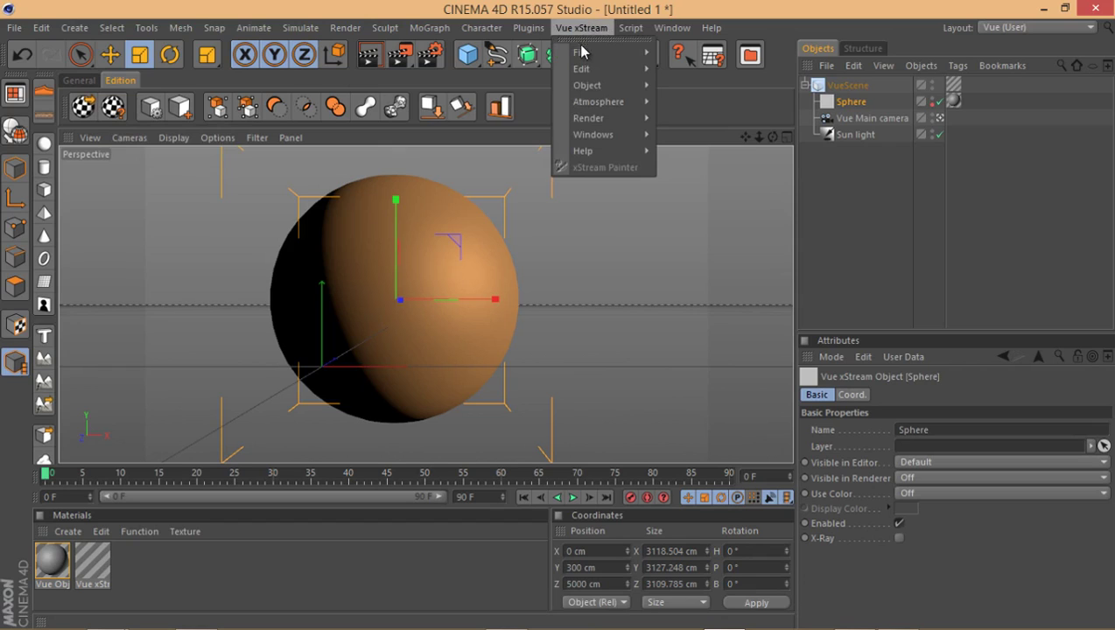
mouse_move(604, 85)
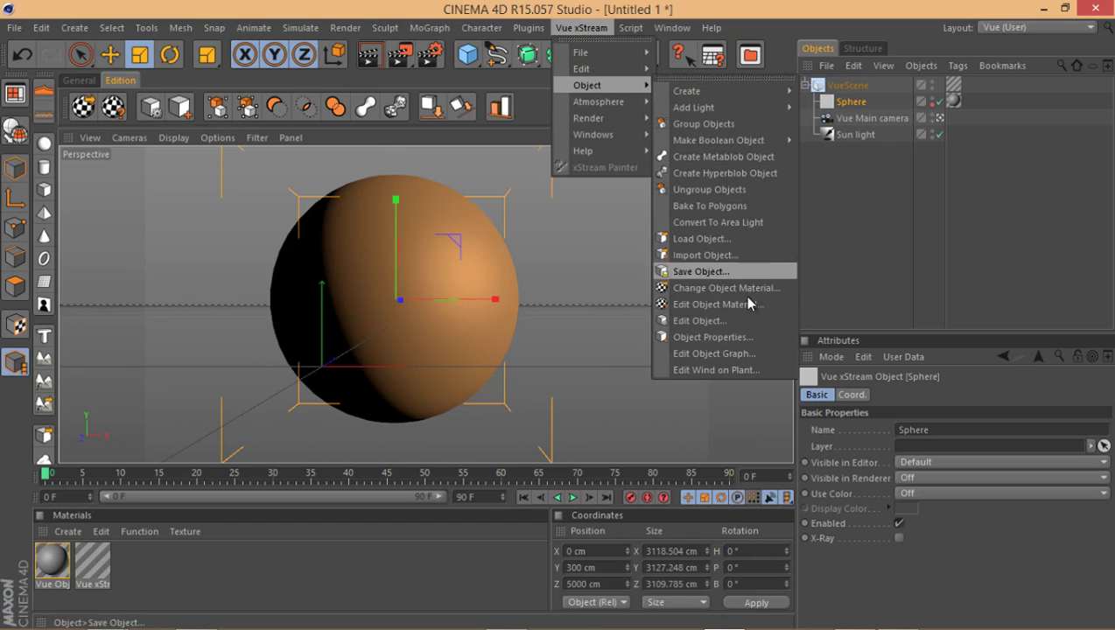
left_click(717, 304)
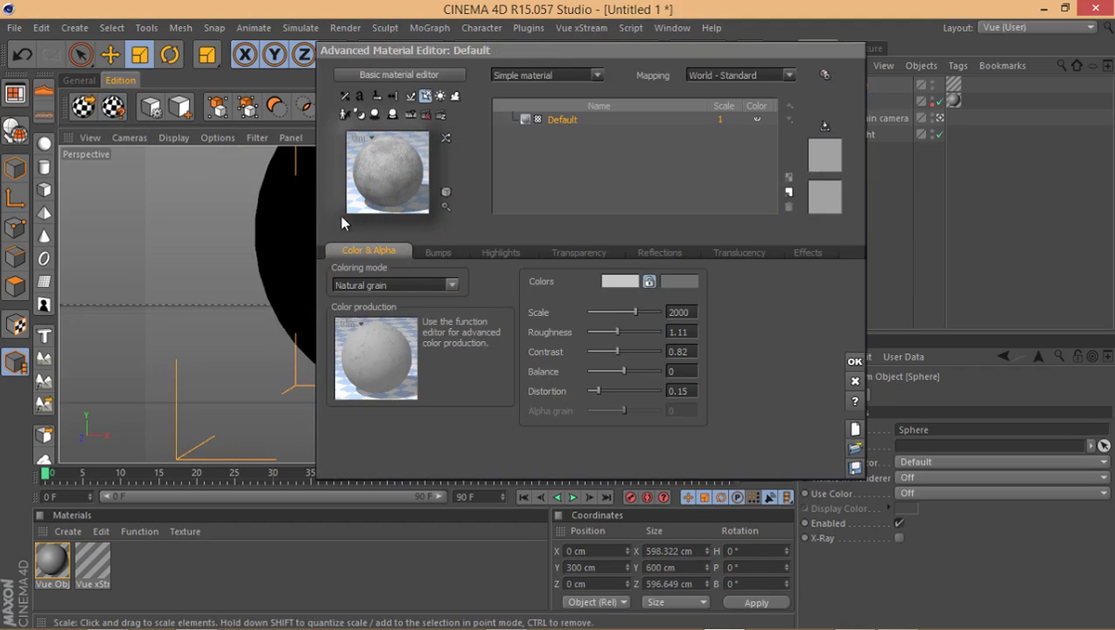
left_click(507, 76)
left_click(549, 101)
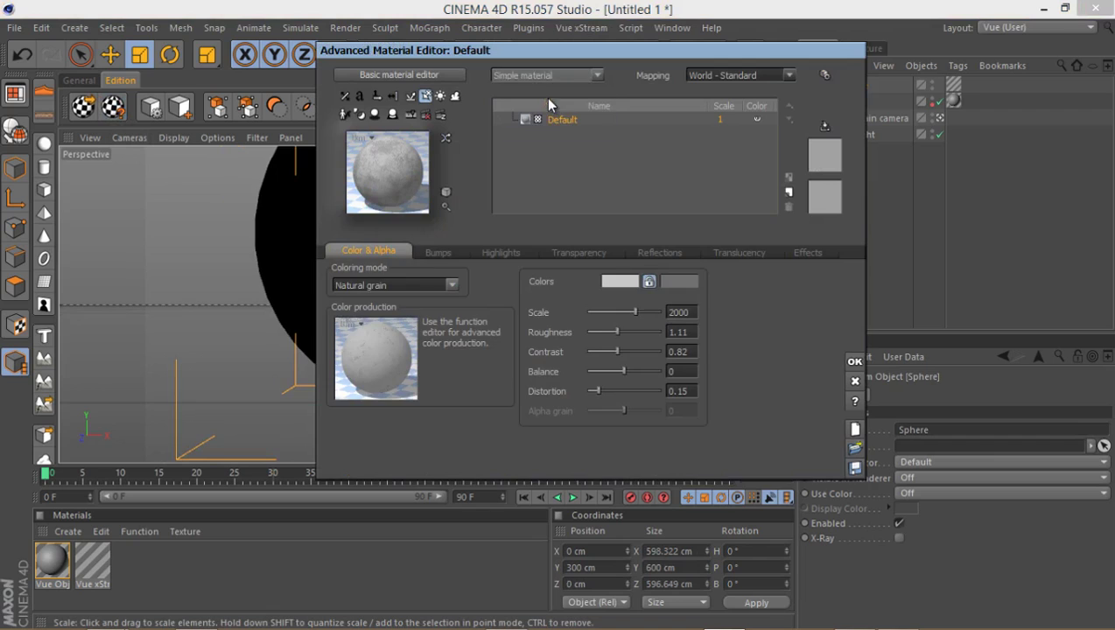
- Edit the first material of the mix as a simple material and load the Rock 2 displacement preset into it
double_click(544, 132)
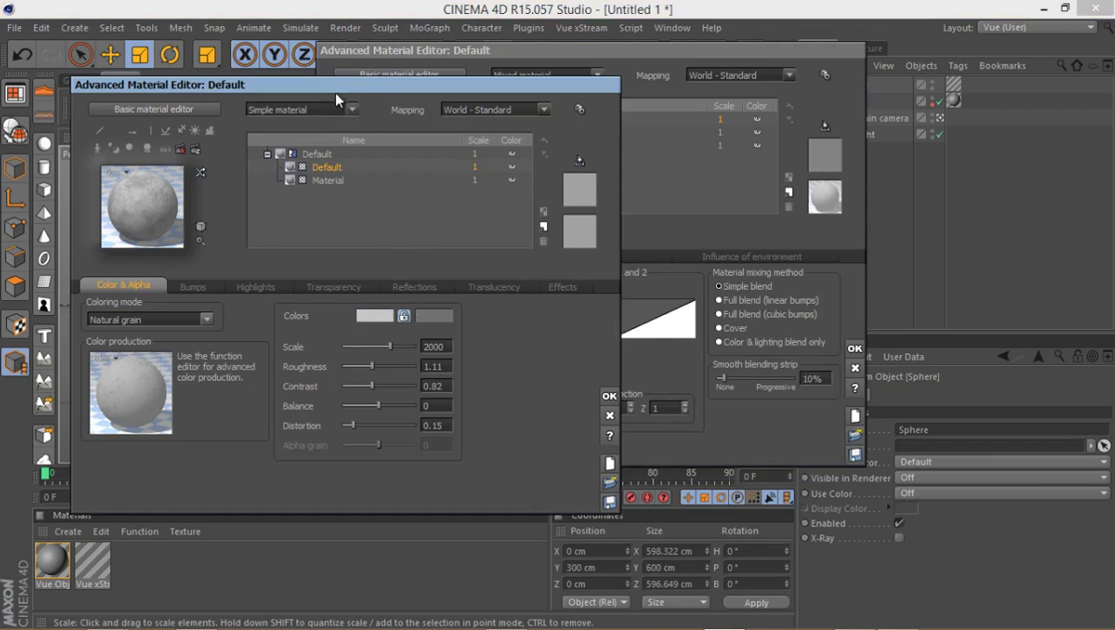
left_click_drag(333, 85, 476, 83)
left_click(442, 109)
left_click(447, 112)
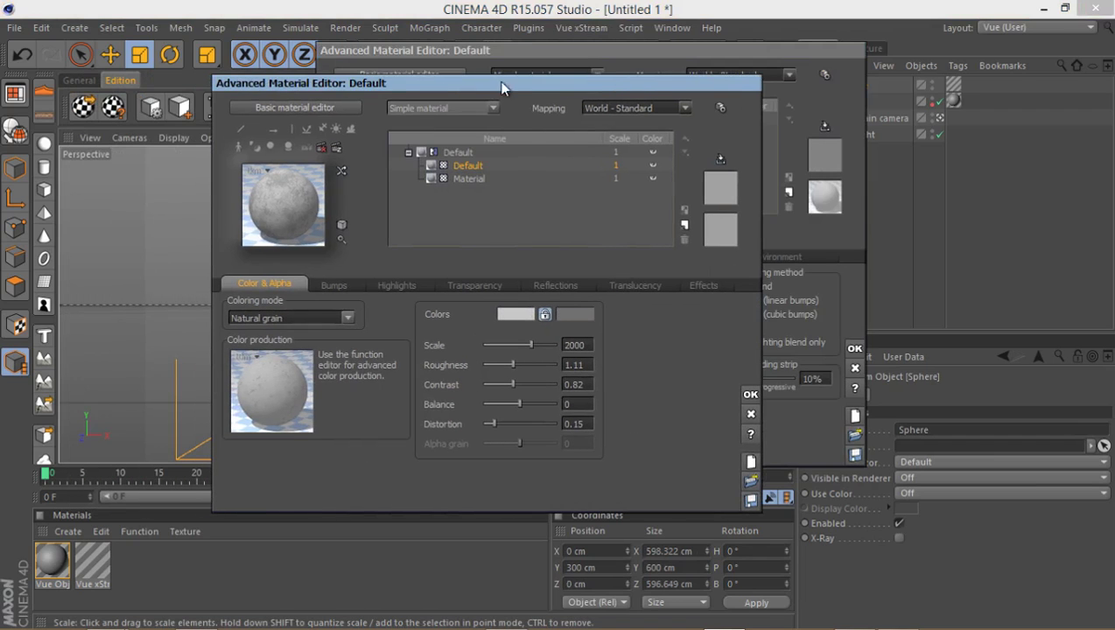
left_click_drag(464, 84, 497, 86)
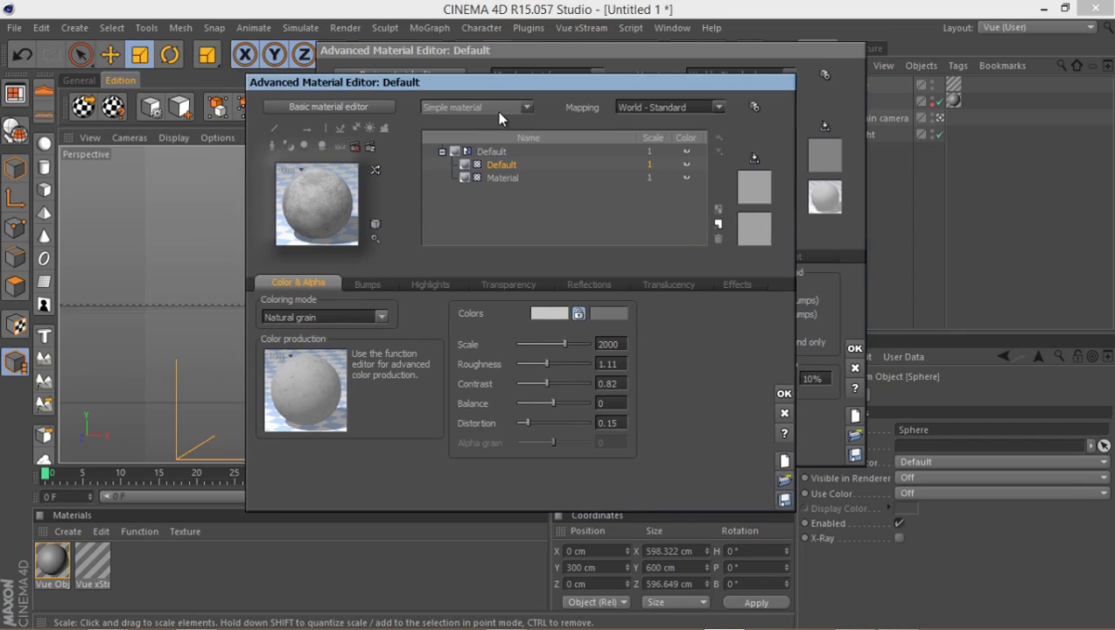
left_click(496, 111)
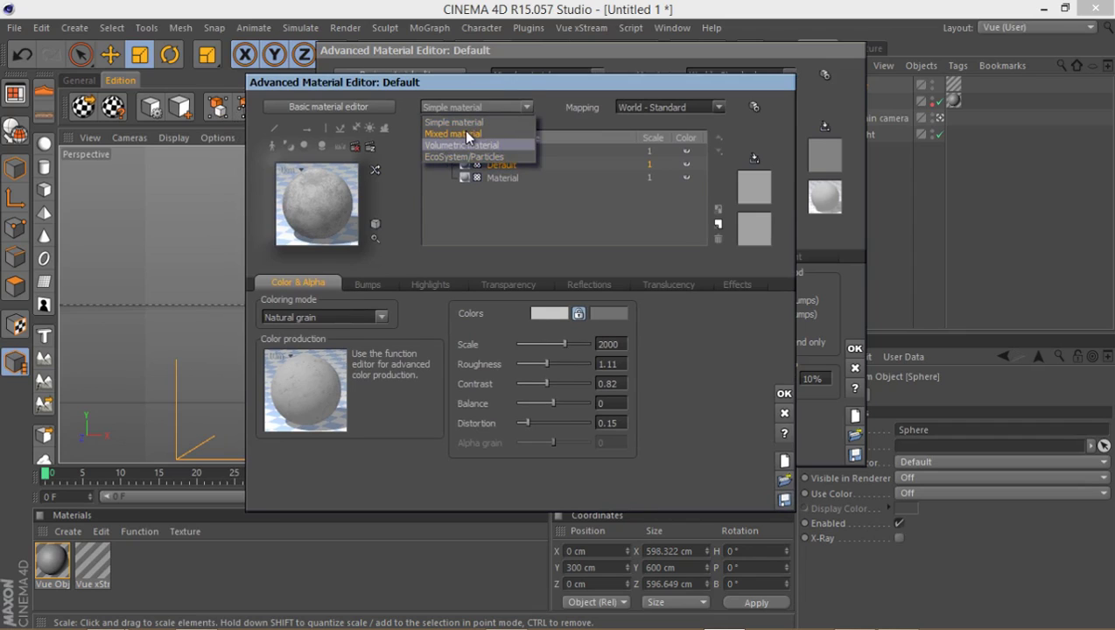
left_click(460, 122)
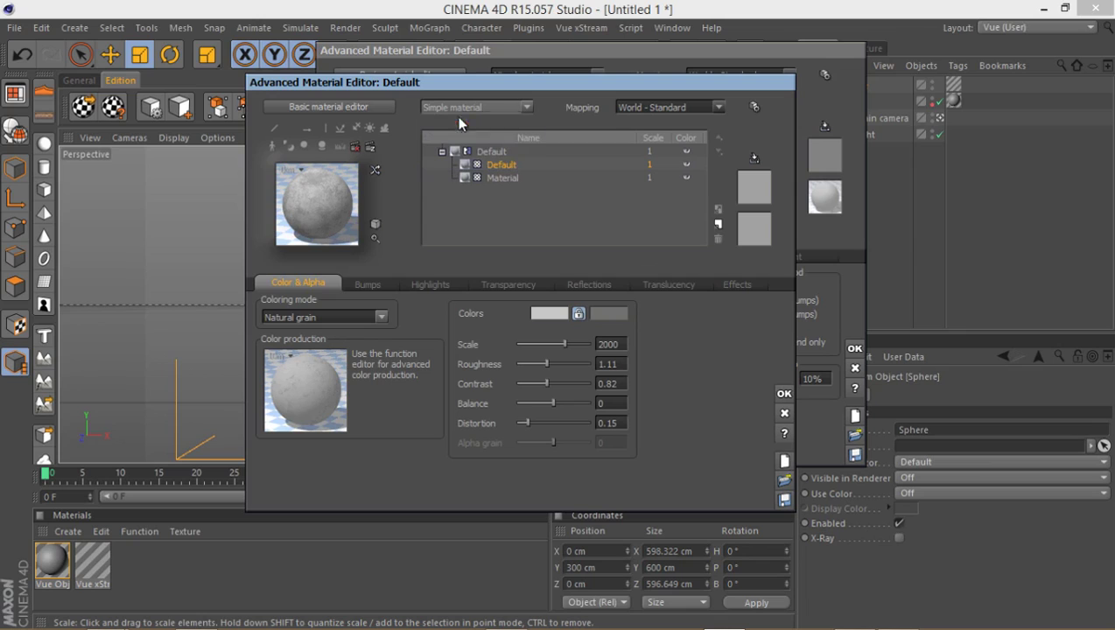
left_click(289, 198)
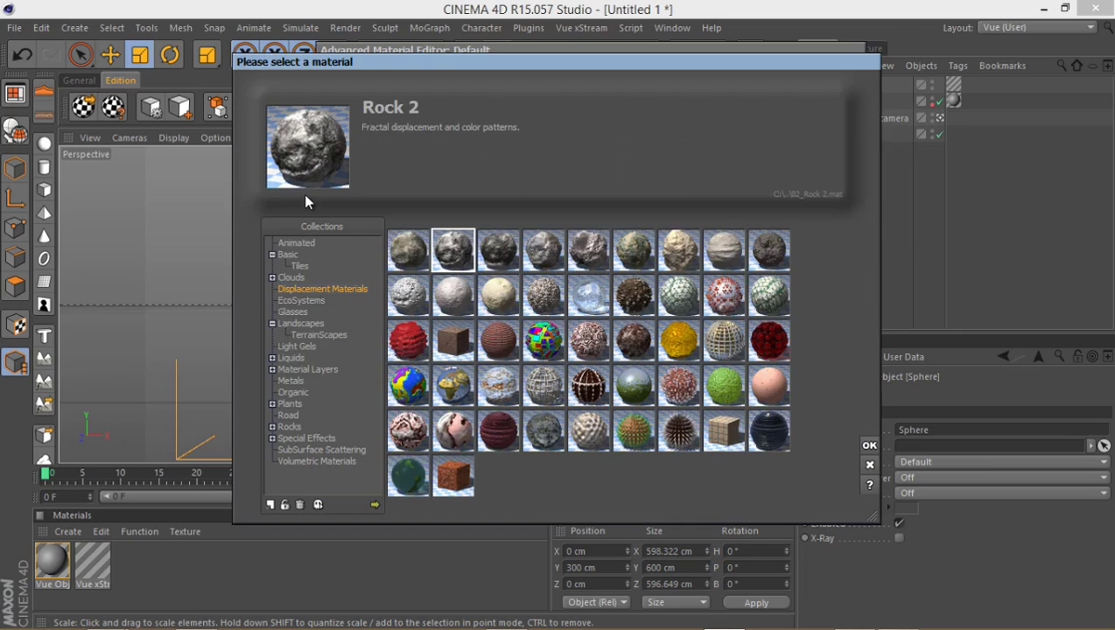
double_click(456, 248)
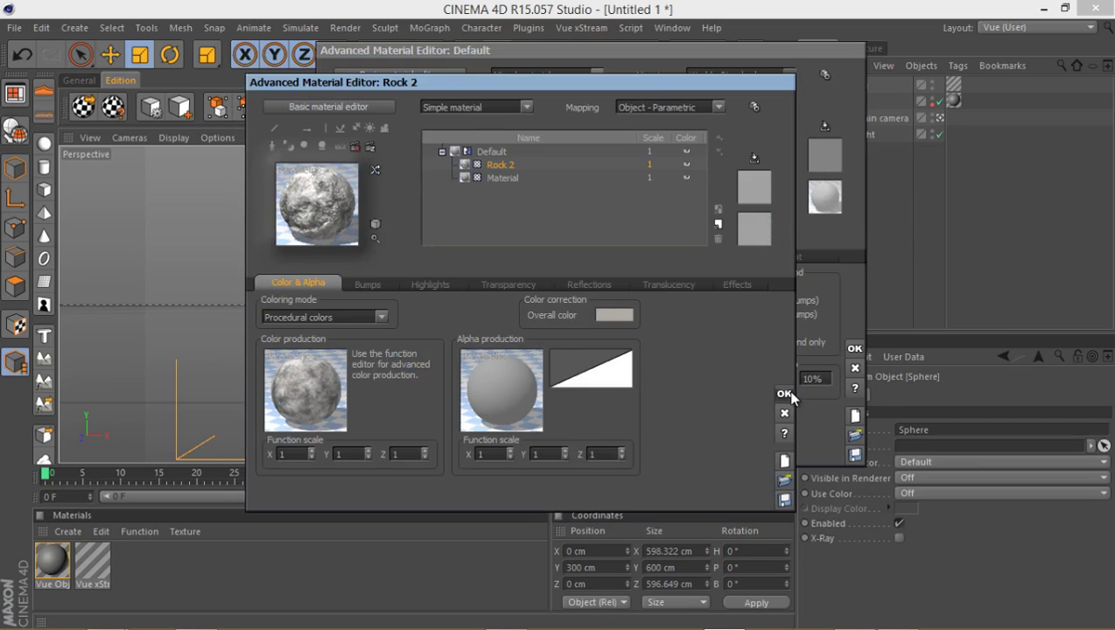
left_click(786, 393)
- Open the second material of the mix and change its type to EcoSystem/Particles
double_click(470, 360)
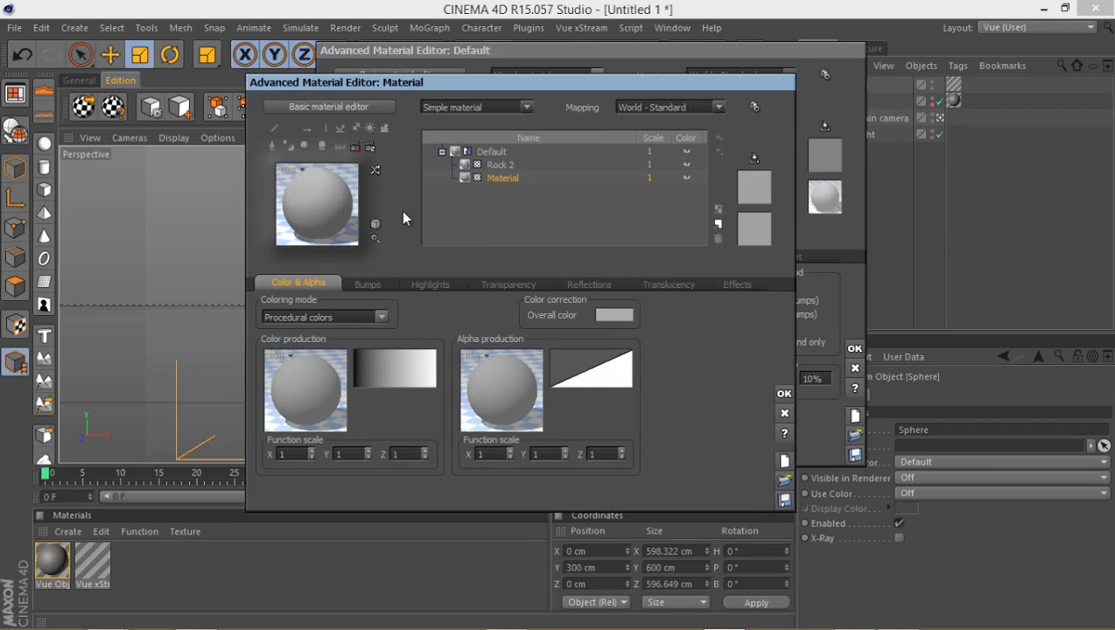
left_click(472, 108)
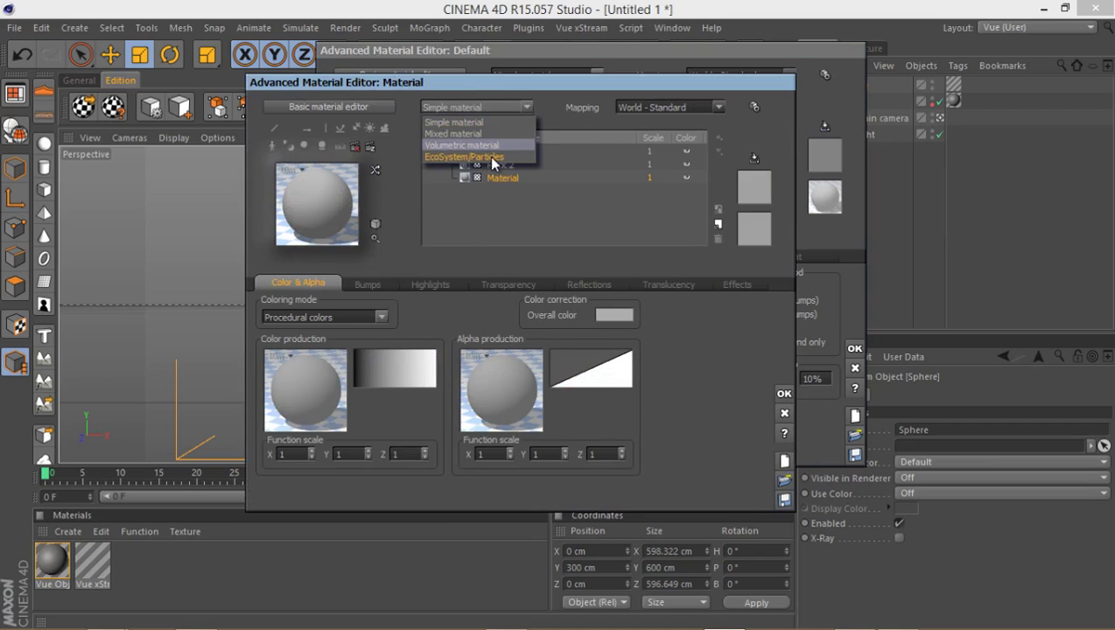
left_click(492, 158)
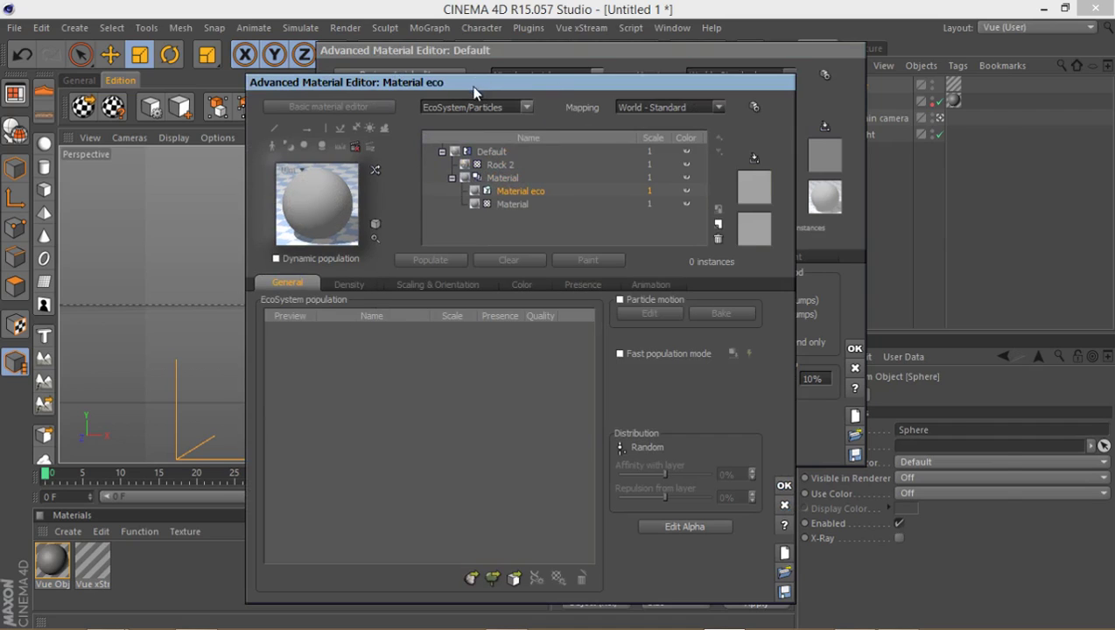
left_click_drag(475, 92, 684, 59)
- Add the White Oak and Plum Tree plants to the ecosystem population and set the scale of each to 0.3
left_click(704, 546)
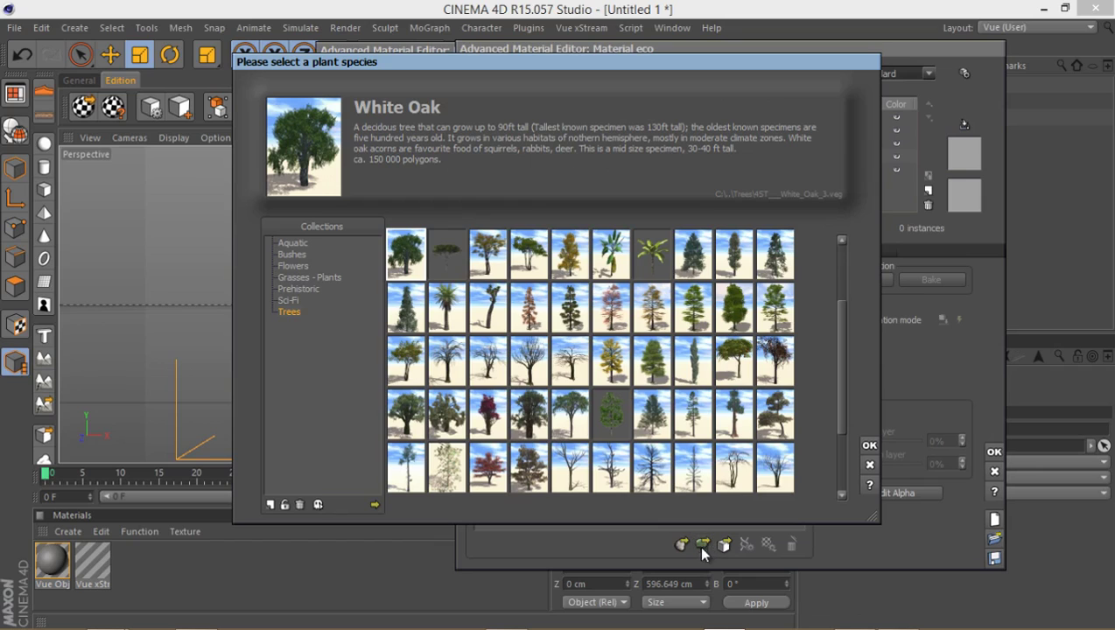
double_click(409, 257)
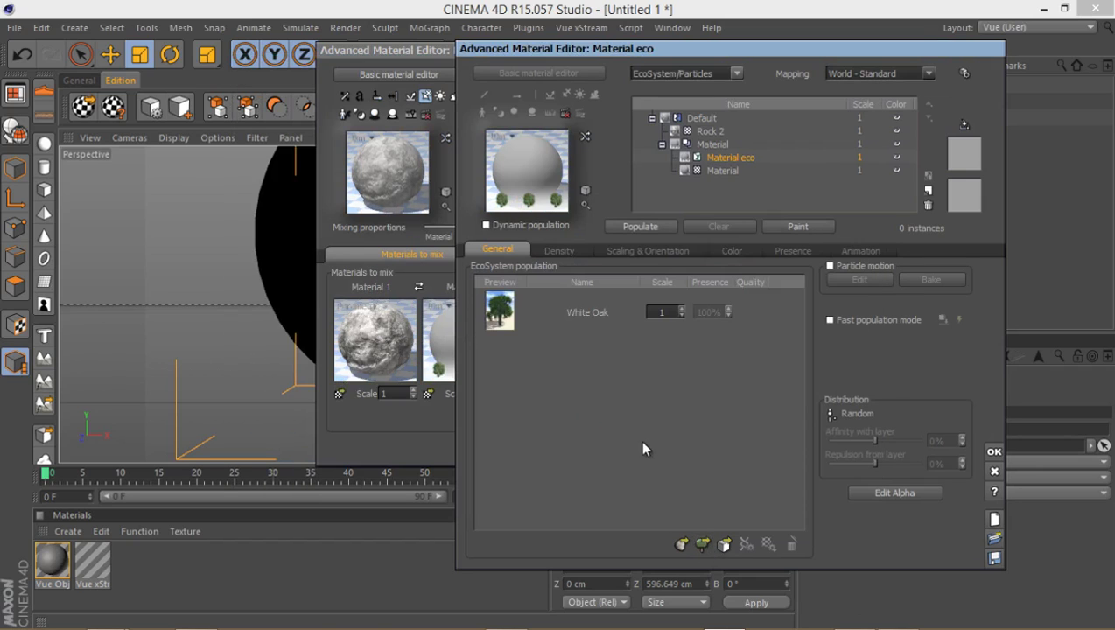
left_click(706, 546)
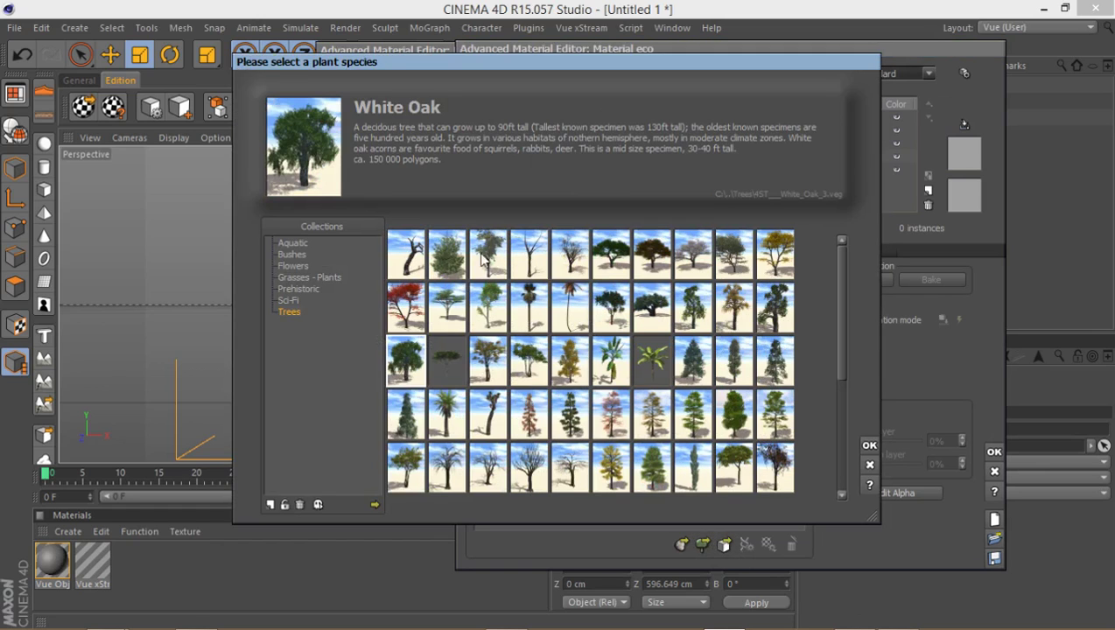
double_click(500, 263)
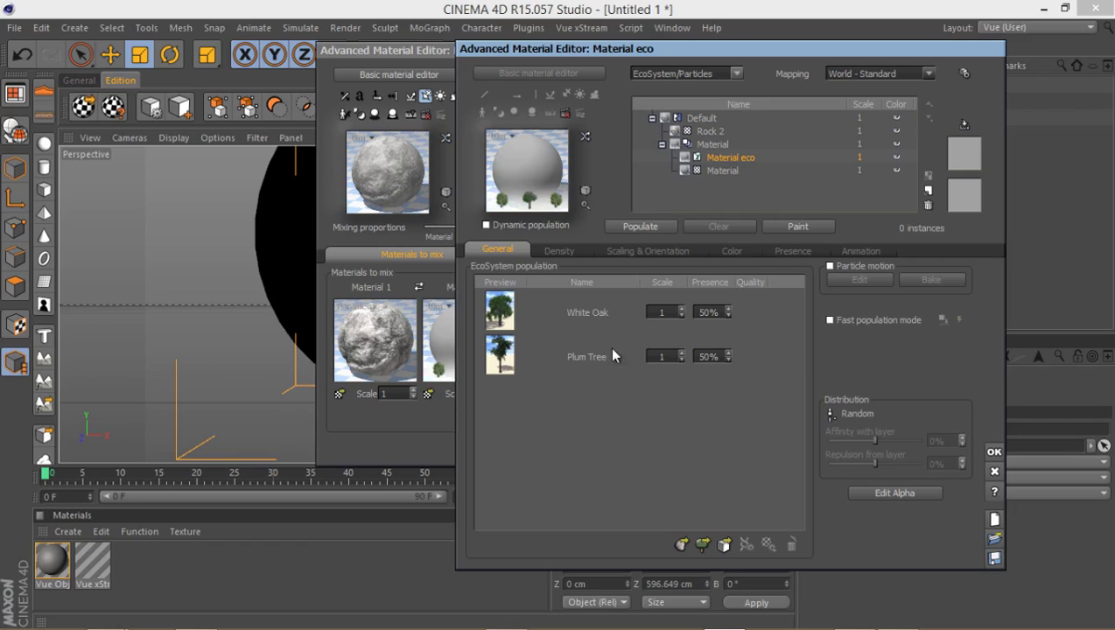
left_click(674, 313)
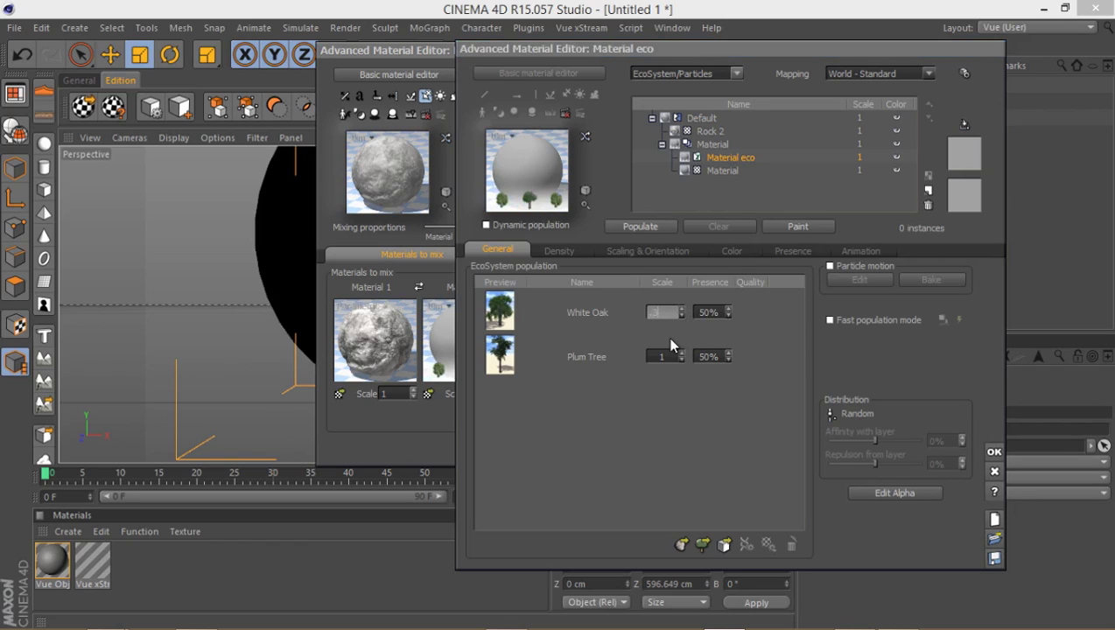
left_click(663, 356)
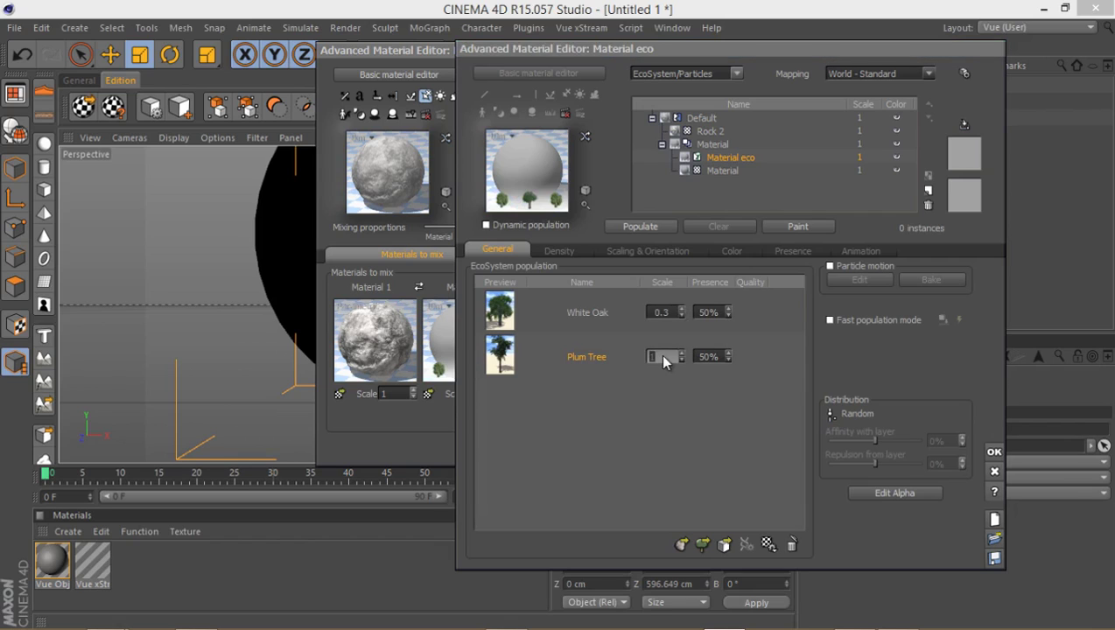
type("0.3")
- Add the Lanai Rock from the rough rocks collection to the ecosystem population
left_click(682, 544)
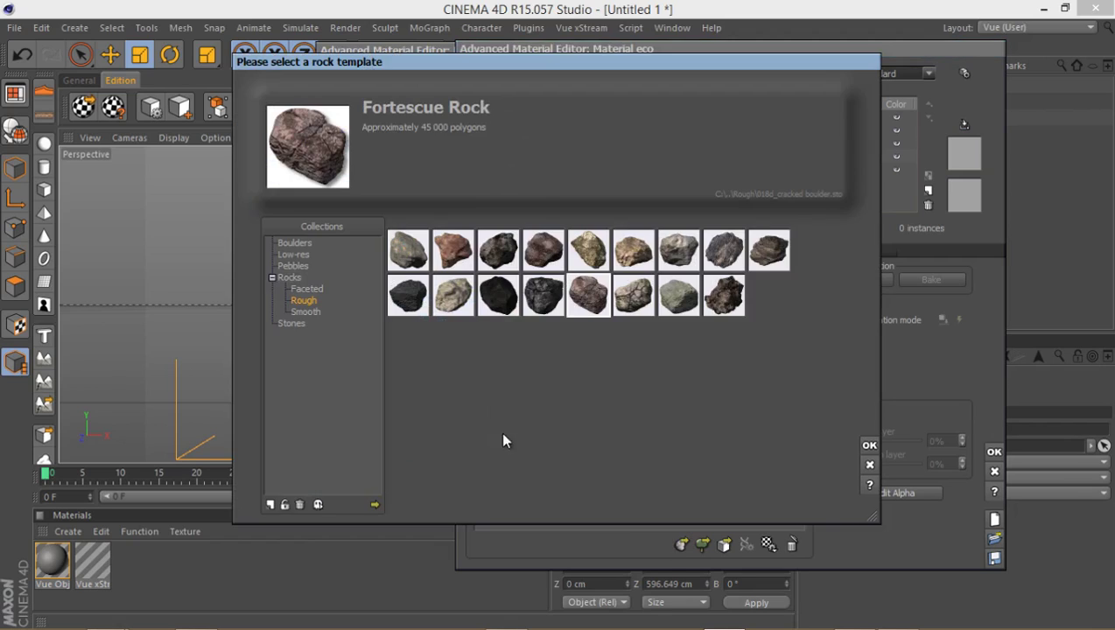
left_click(537, 261)
left_click(587, 258)
left_click(551, 296)
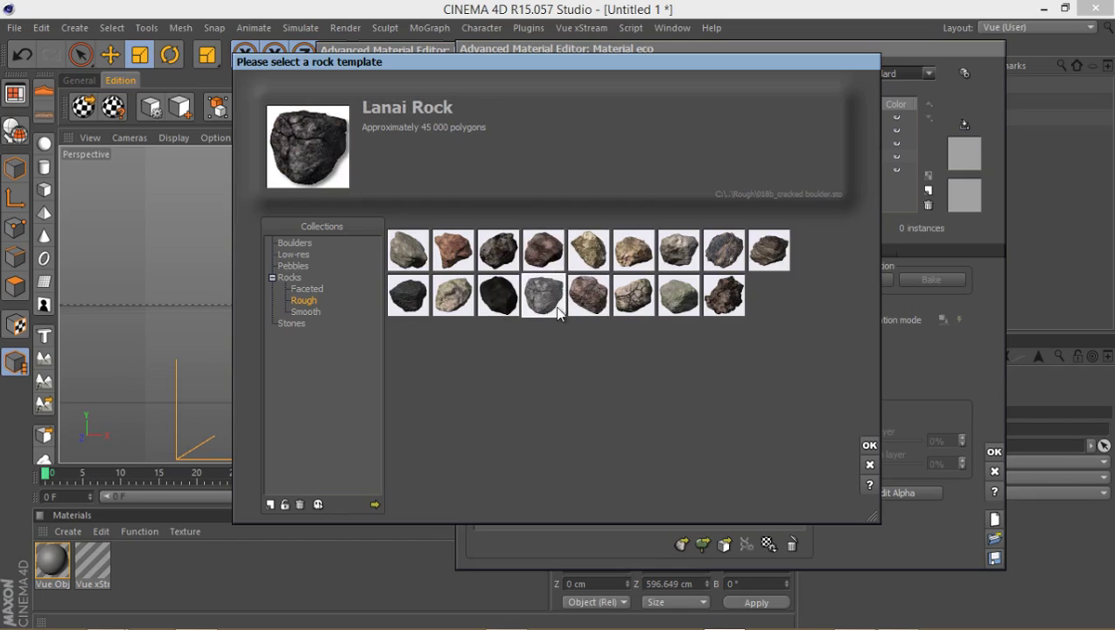
double_click(544, 302)
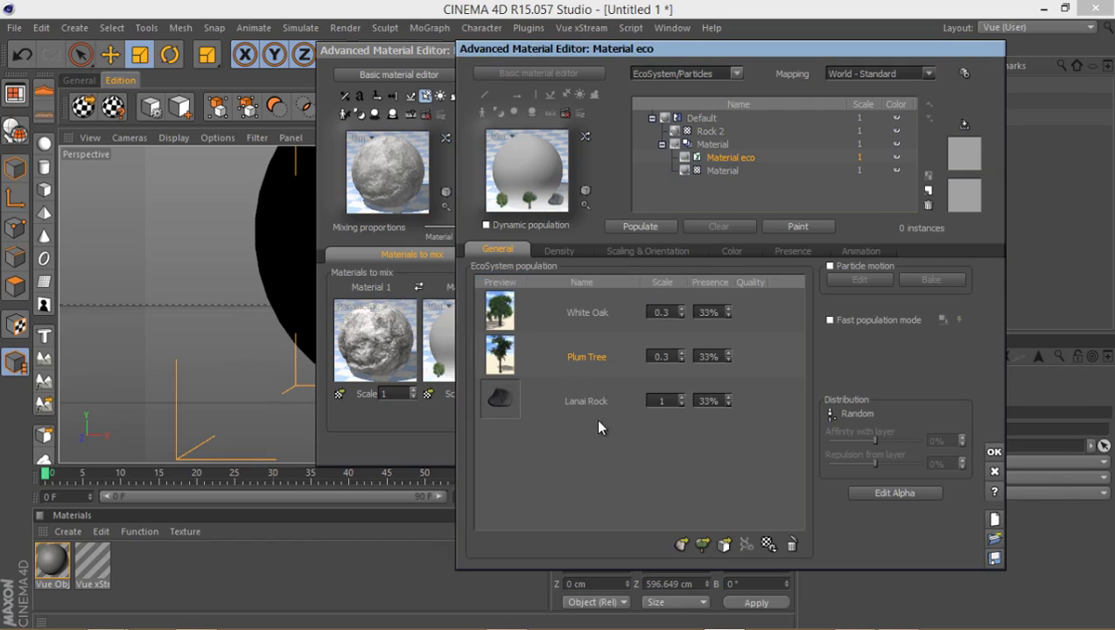
- Set the ecosystem's overall density to 77% and its direction from surface to 86% towards perpendicular
left_click(551, 251)
left_click_drag(558, 286, 600, 286)
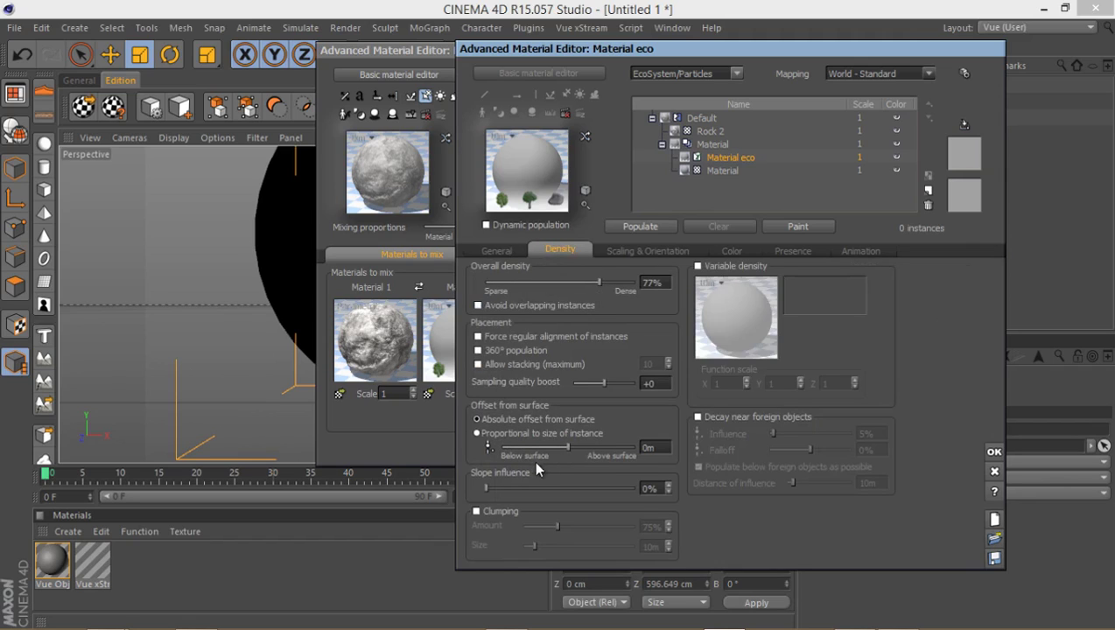
left_click(638, 252)
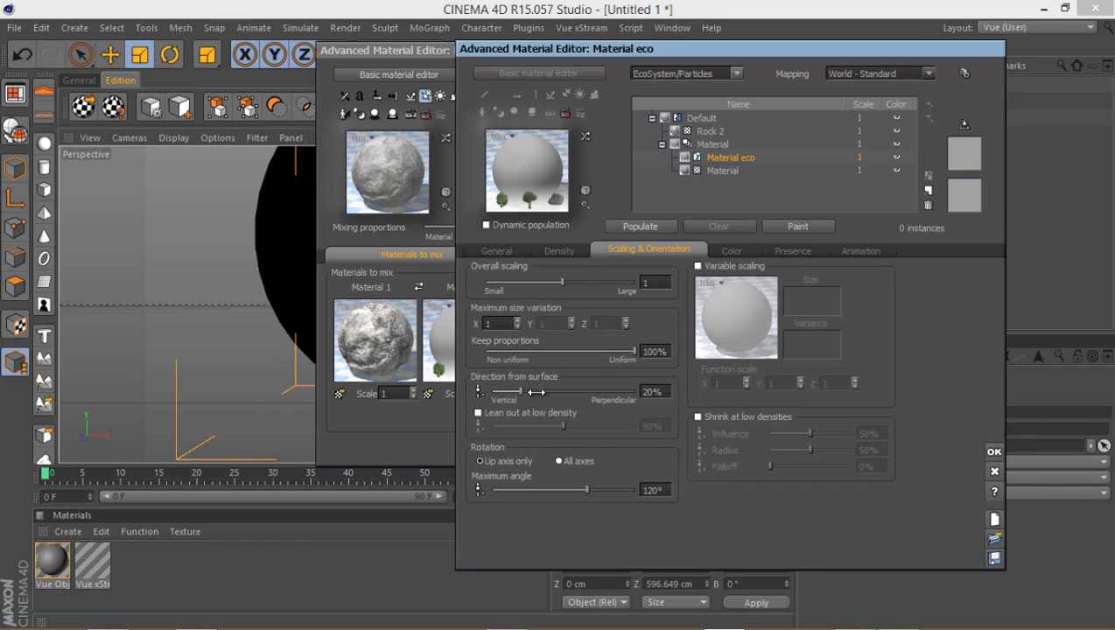
left_click_drag(521, 394, 616, 416)
- Populate the sphere with the ecosystem and inspect the instances in the viewport with the editor windows moved aside
left_click_drag(685, 54, 786, 59)
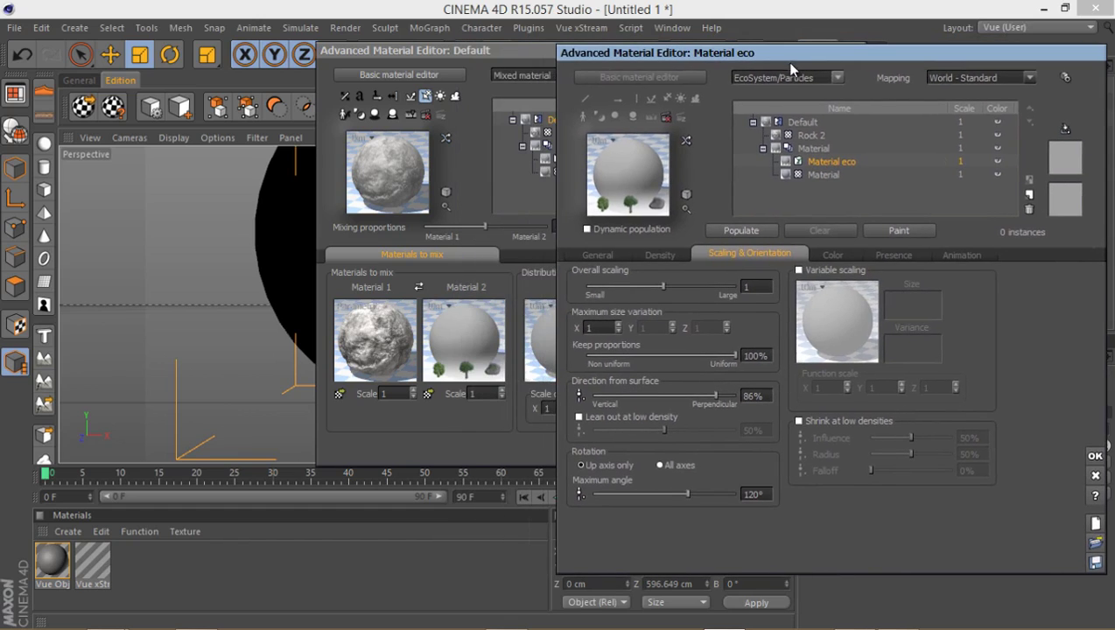
left_click(744, 231)
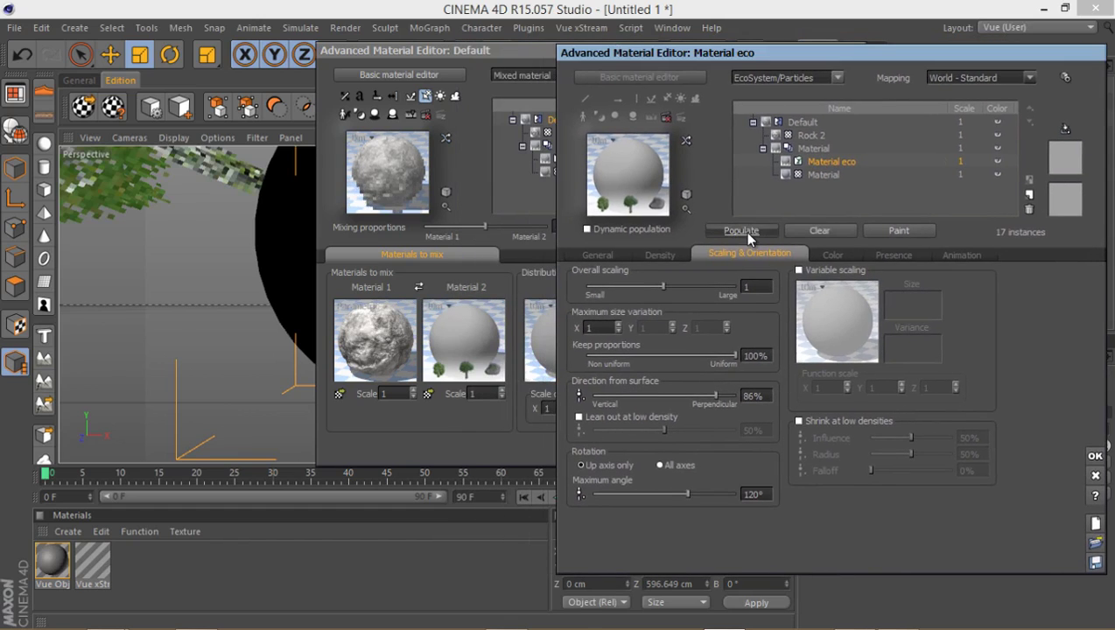
left_click_drag(421, 50, 374, 372)
right_click_drag(403, 239, 401, 307, "alt")
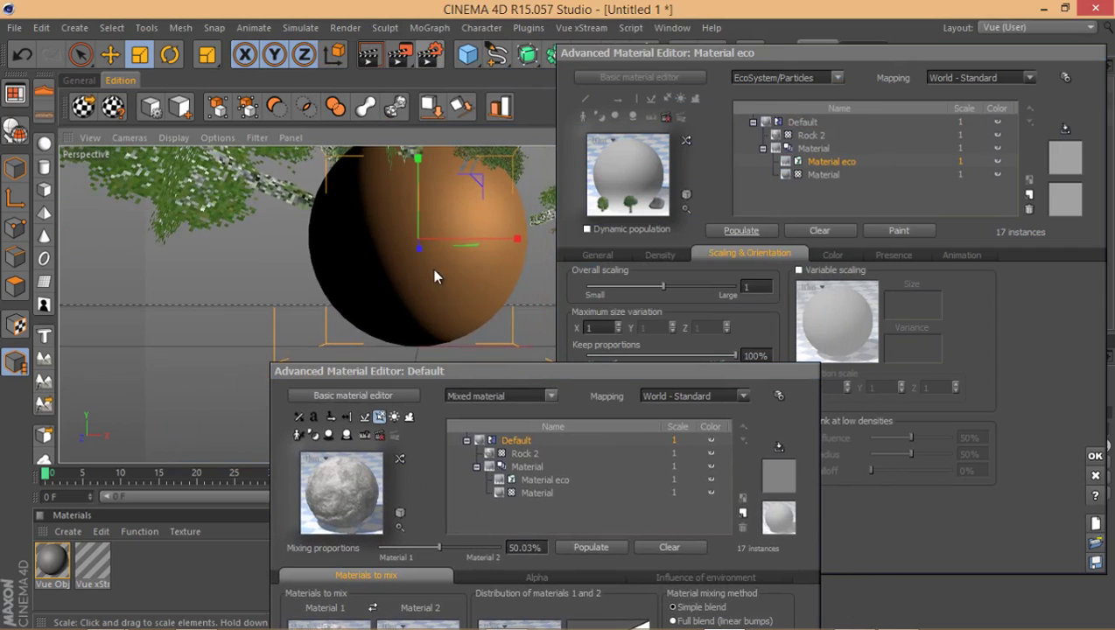
middle_click_drag(433, 270, 410, 332, "alt")
right_click_drag(408, 289, 408, 344, "alt")
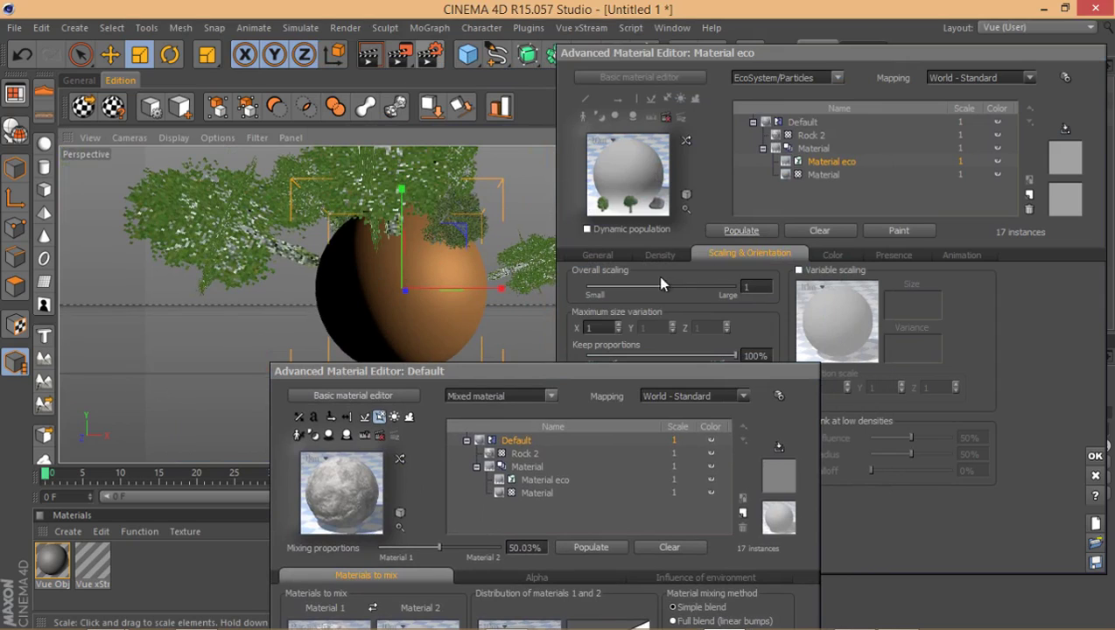
- Set the ecosystem's overall density to 85% and the population scales to 0.15 for White Oak and Plum Tree and 0.75 for Lanai Rock
left_click(661, 253)
left_click_drag(688, 287, 707, 287)
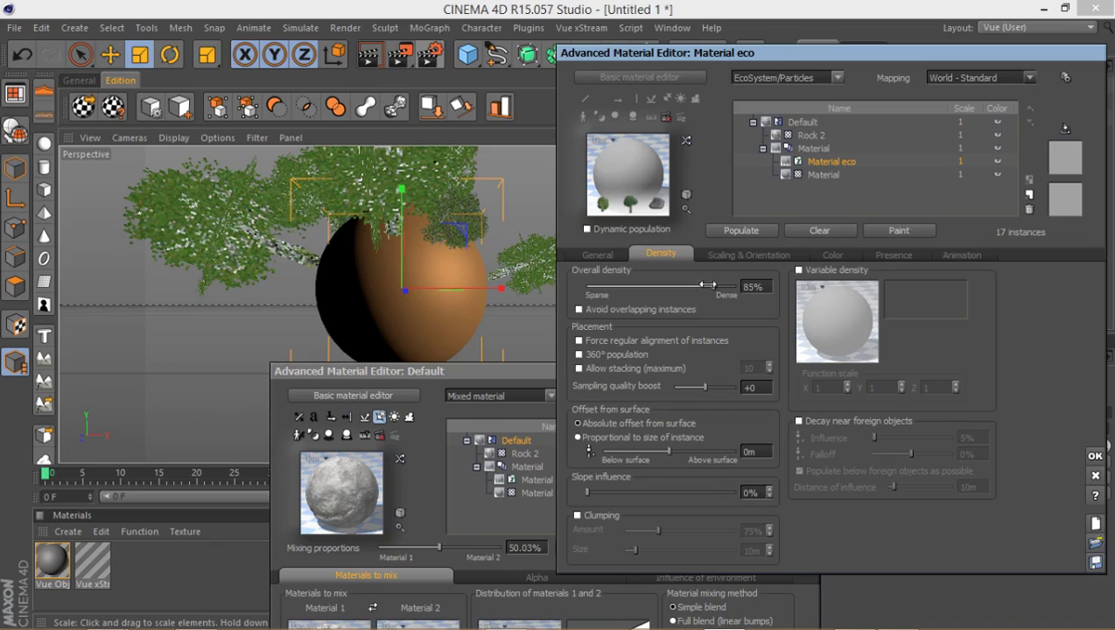
left_click(602, 253)
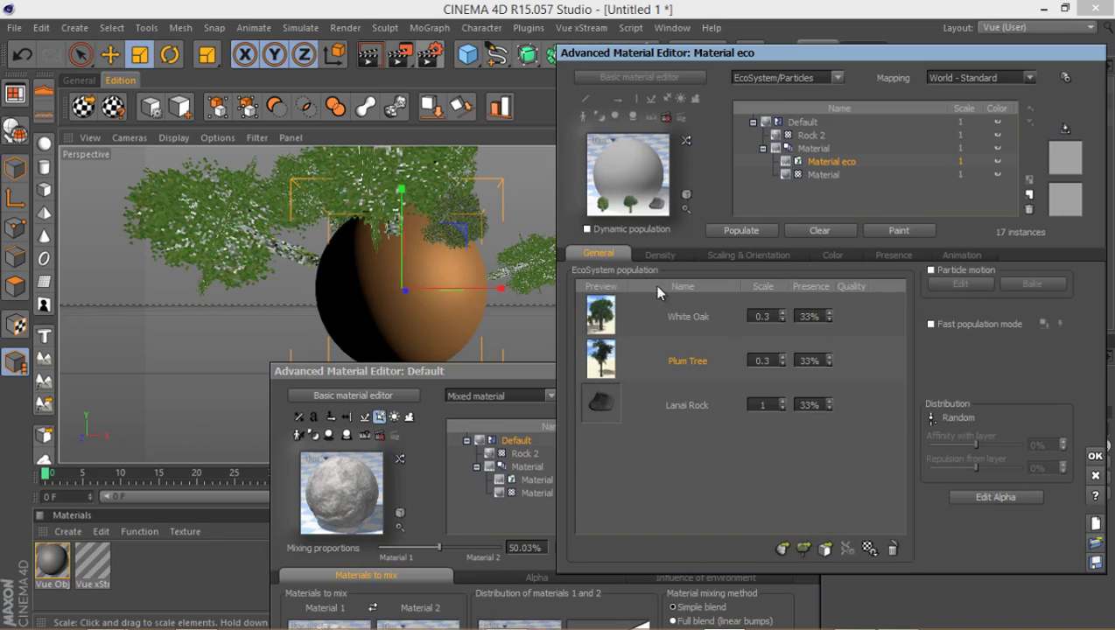
left_click(763, 360)
key("BackSpace")
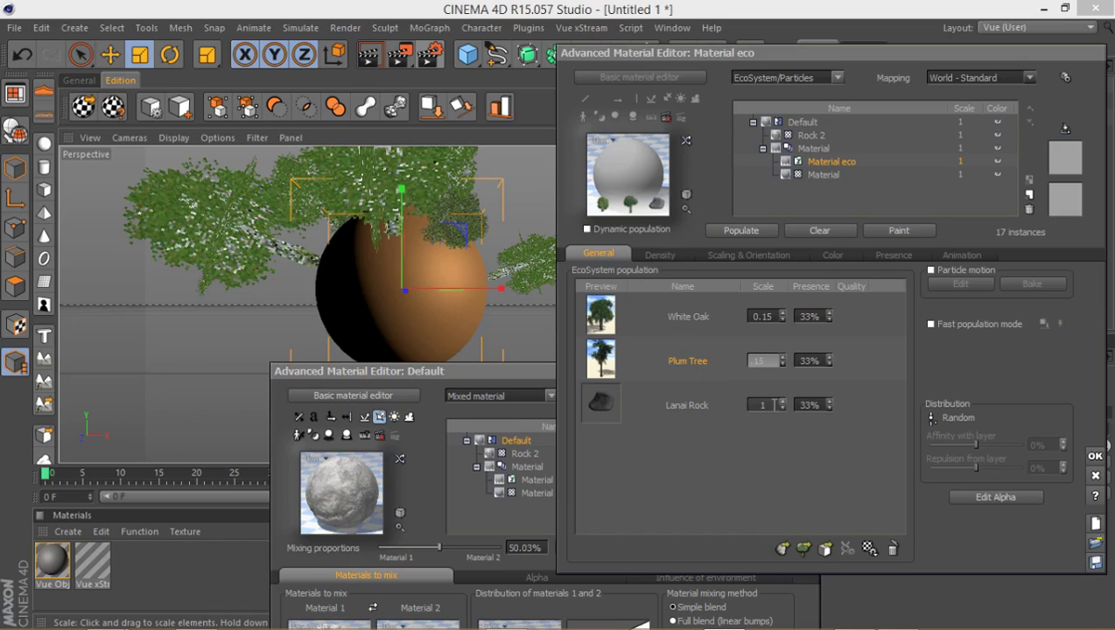
type("0.15")
key("Tab")
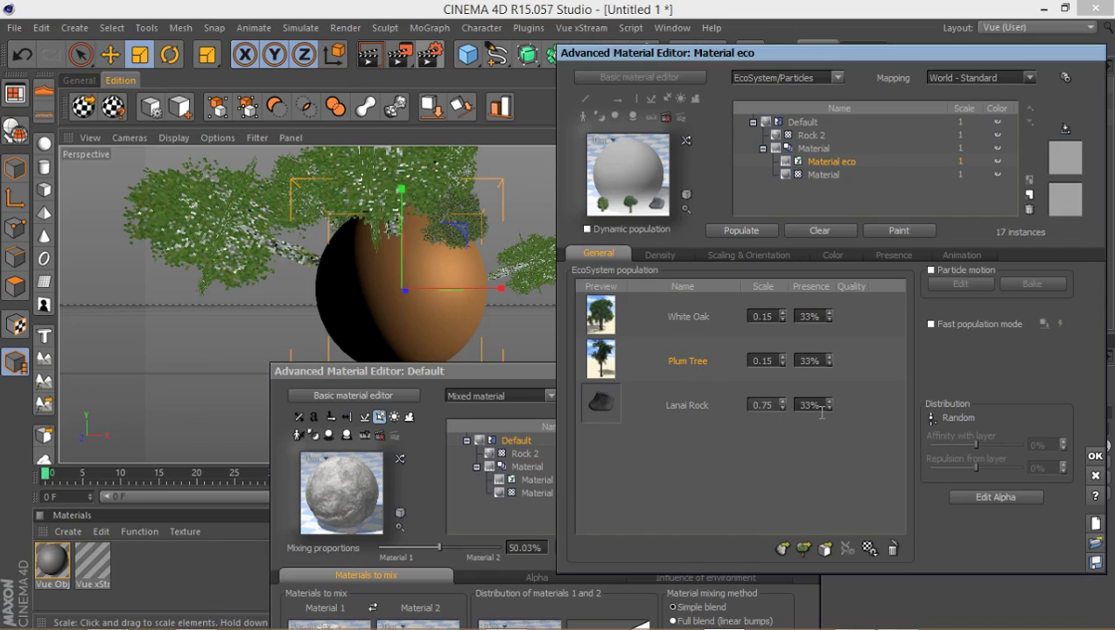
- Try to set the upper limit of the ecosystem's slope range to 720°
left_click(773, 256)
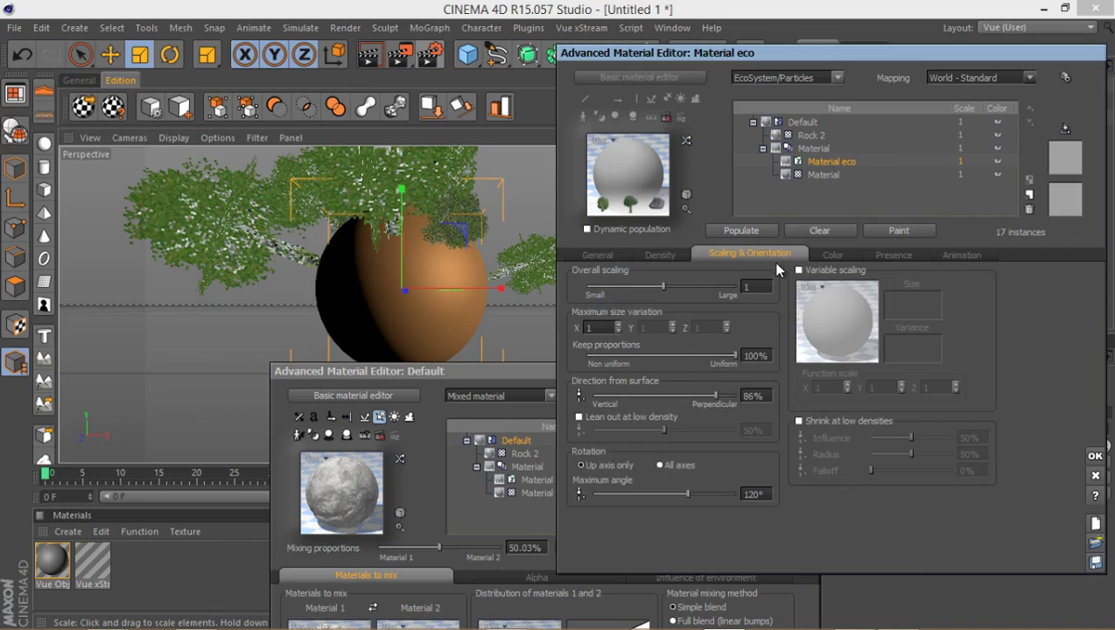
left_click(872, 258)
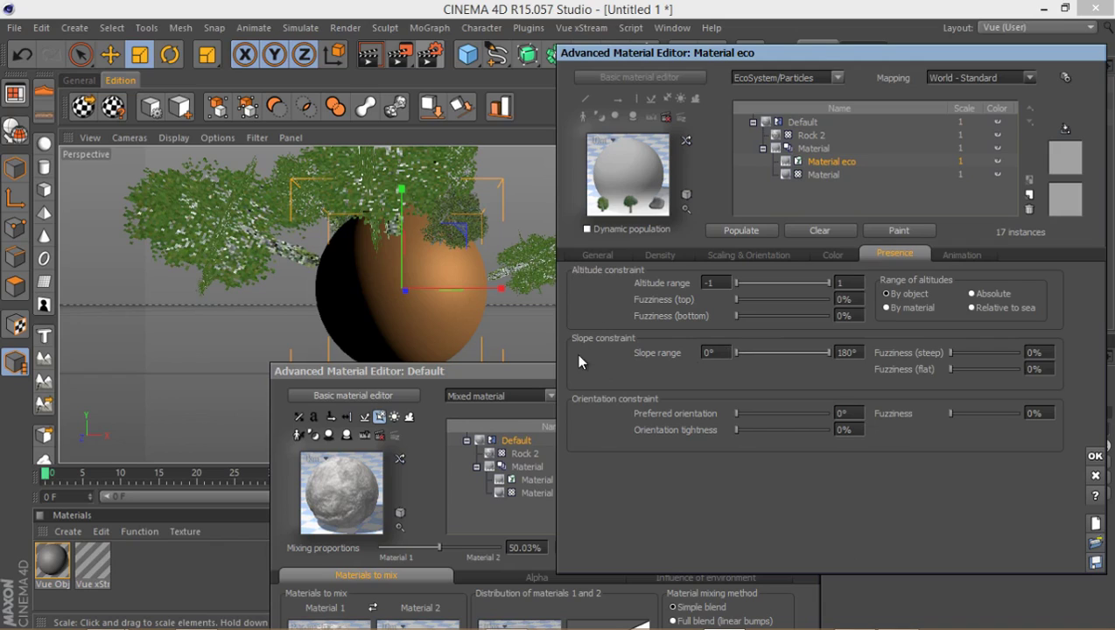
left_click(849, 354)
type("720")
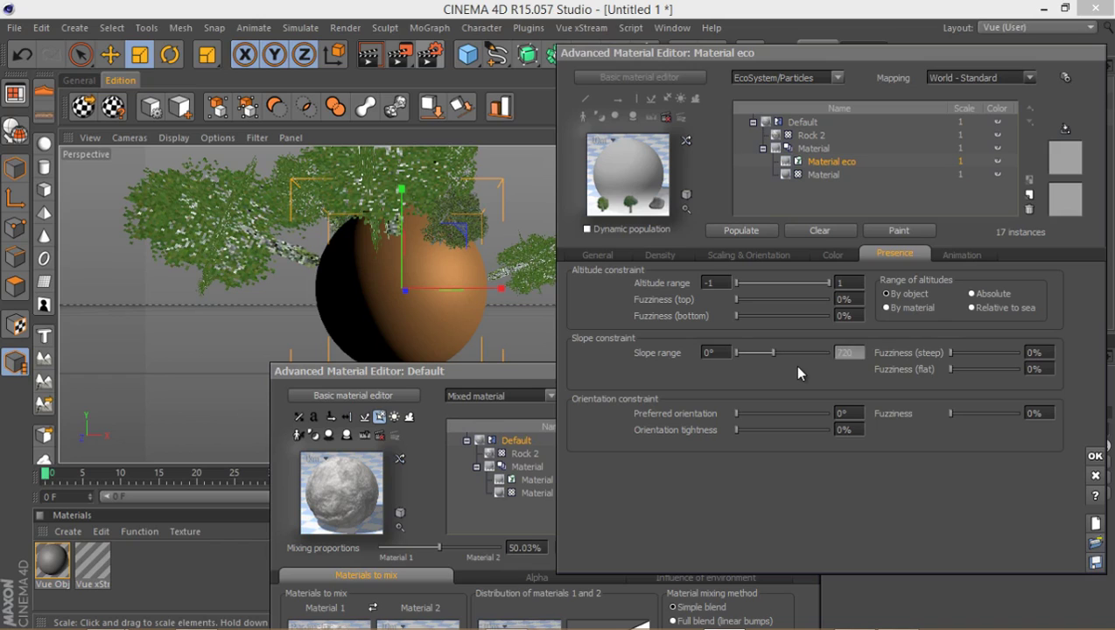
key("Return")
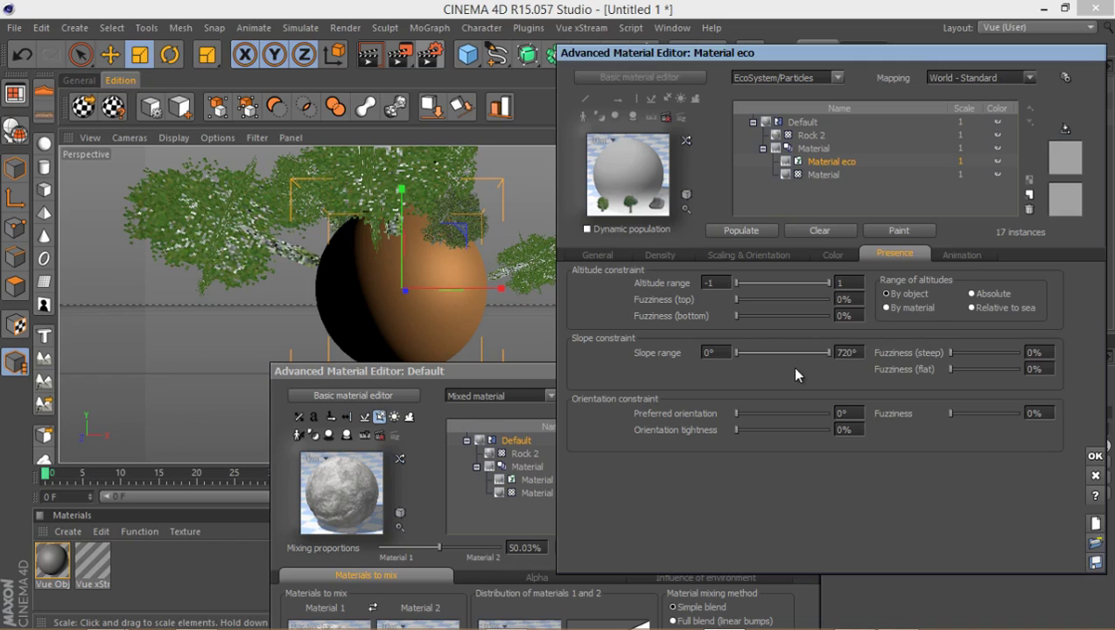
- Clear and repopulate the ecosystem on the sphere, and inspect the instances in the perspective view with the editor windows moved aside
left_click(802, 230)
left_click(740, 230)
left_click_drag(568, 217, 488, 415)
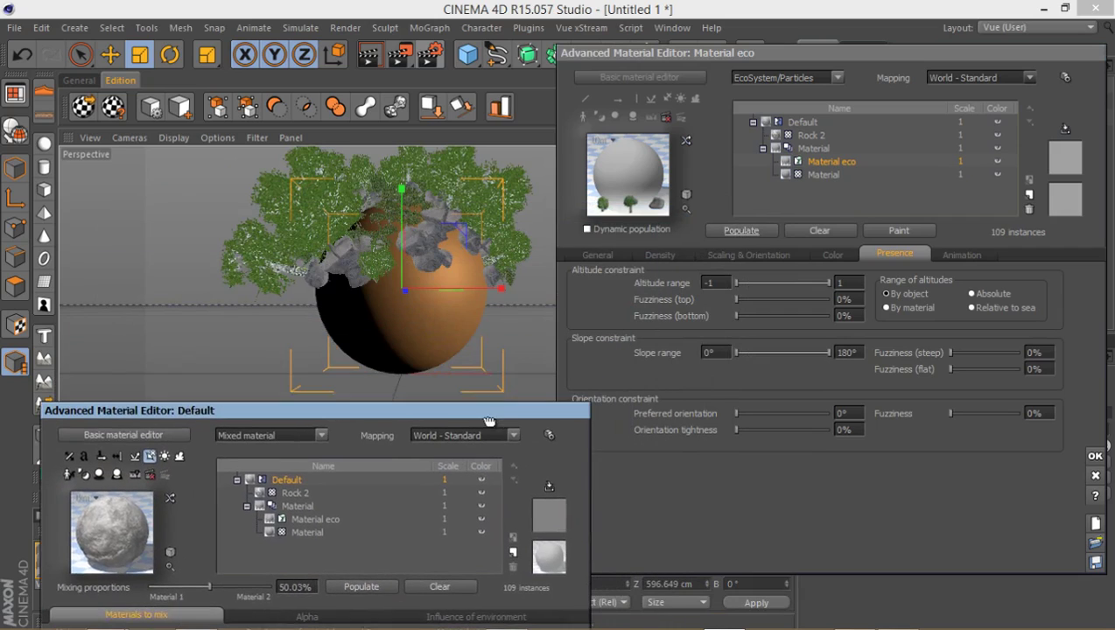
left_click_drag(350, 278, 365, 304, "alt")
middle_click_drag(445, 284, 484, 295, "alt")
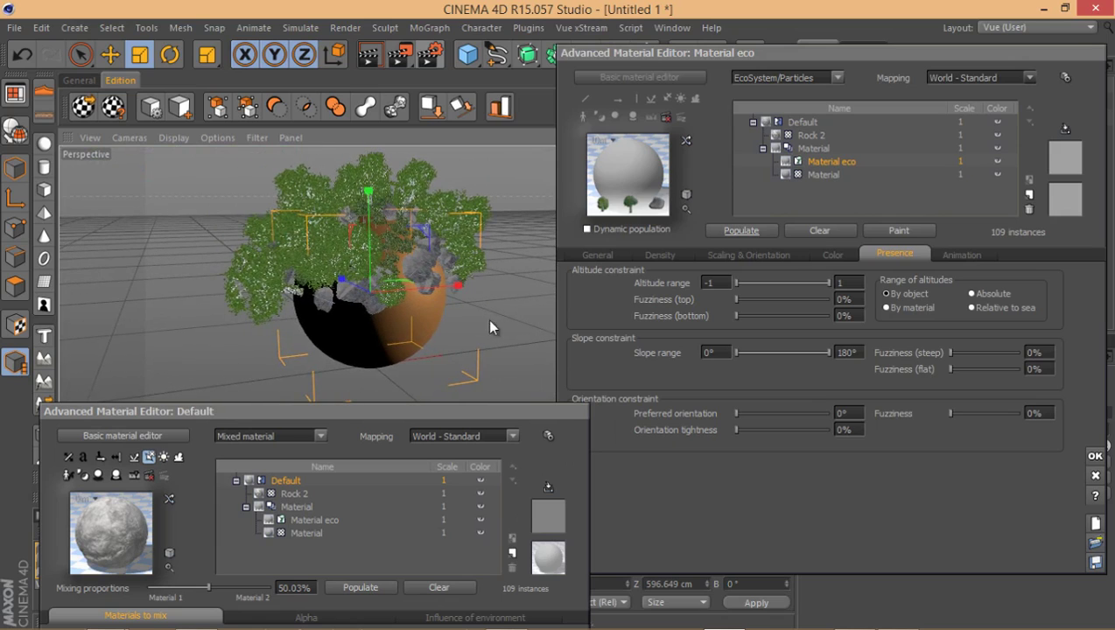
- Try lowering the upper limit of the ecosystem's altitude range and restore it
left_click(820, 284)
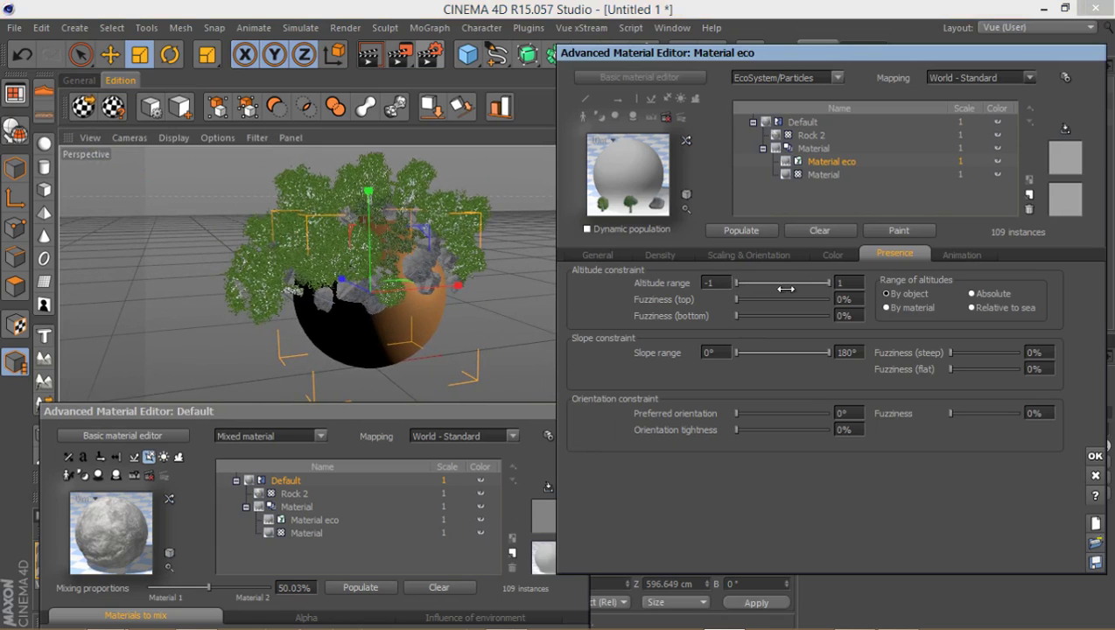
left_click_drag(829, 281, 771, 285)
left_click_drag(779, 283, 882, 287)
- Review the ecosystem's density and population settings, inspect the populated sphere from another angle, and accept the ecosystem material
left_click(661, 254)
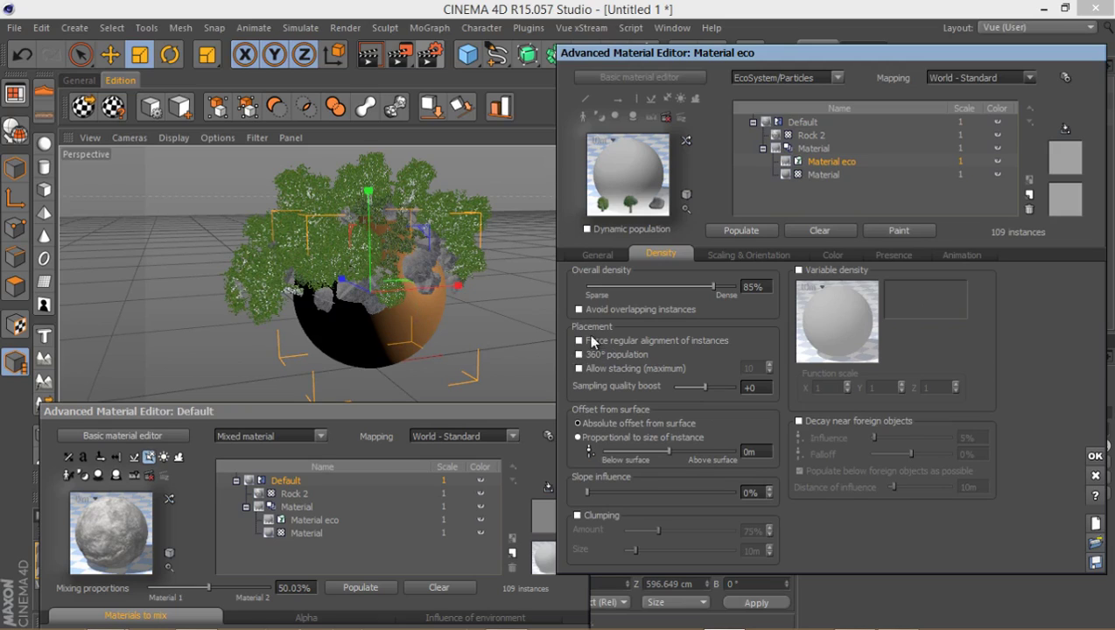
left_click_drag(804, 54, 765, 43)
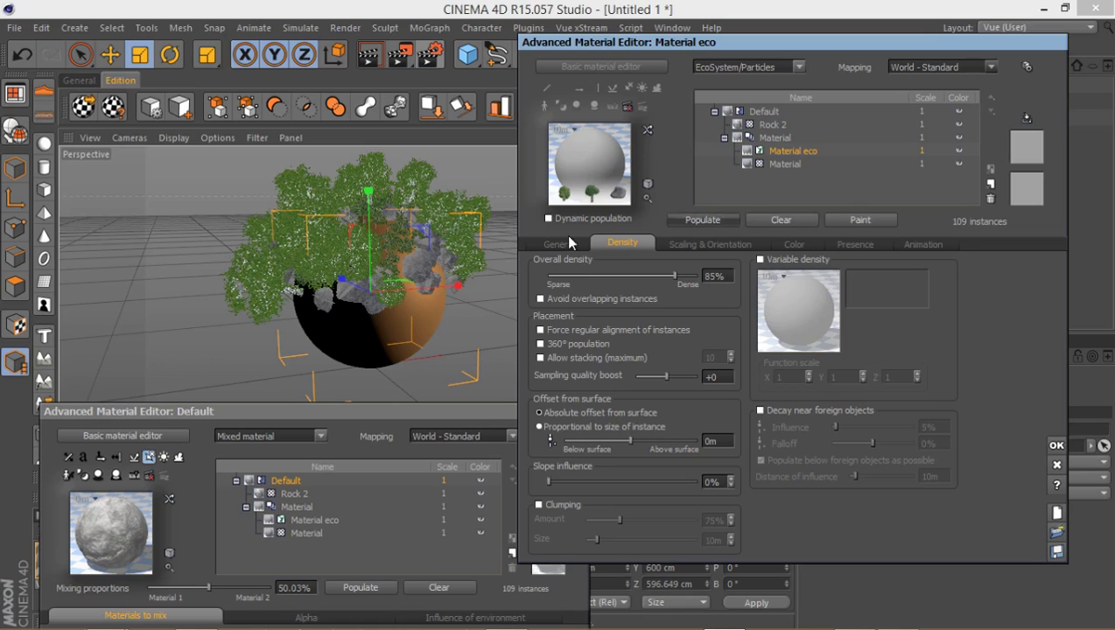
mouse_move(395, 370)
left_mouse_down("alt")
mouse_move(378, 305)
mouse_move(559, 315)
mouse_move(478, 365)
mouse_move(644, 284)
mouse_move(715, 197)
mouse_move(365, 373)
mouse_move(530, 320)
left_mouse_up("alt")
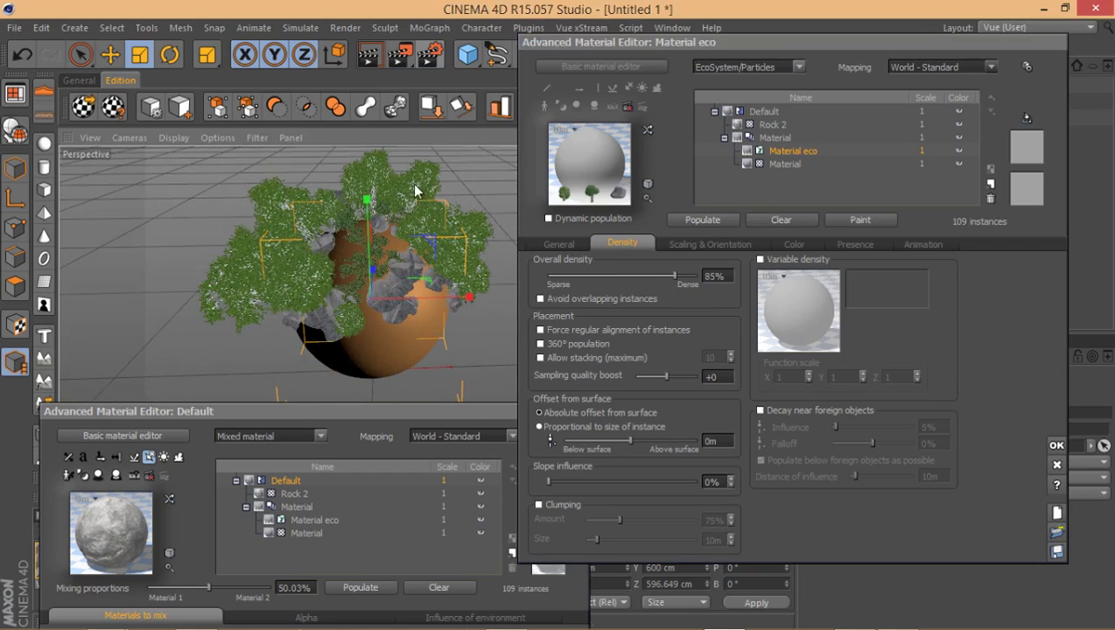
left_click(549, 246)
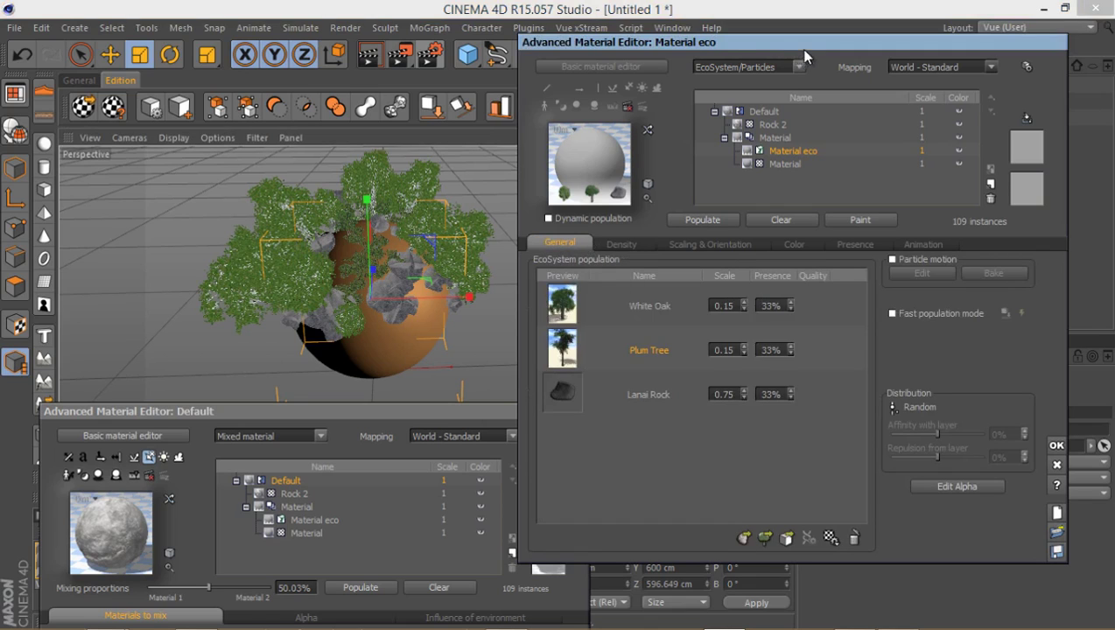
left_click_drag(802, 51, 651, 51)
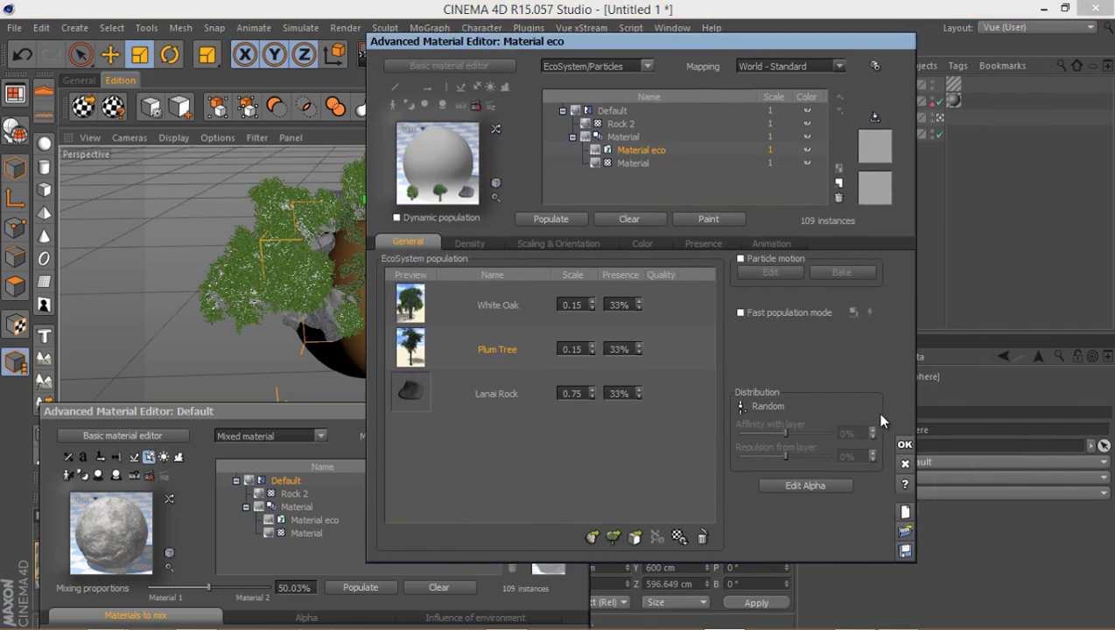
left_click(903, 445)
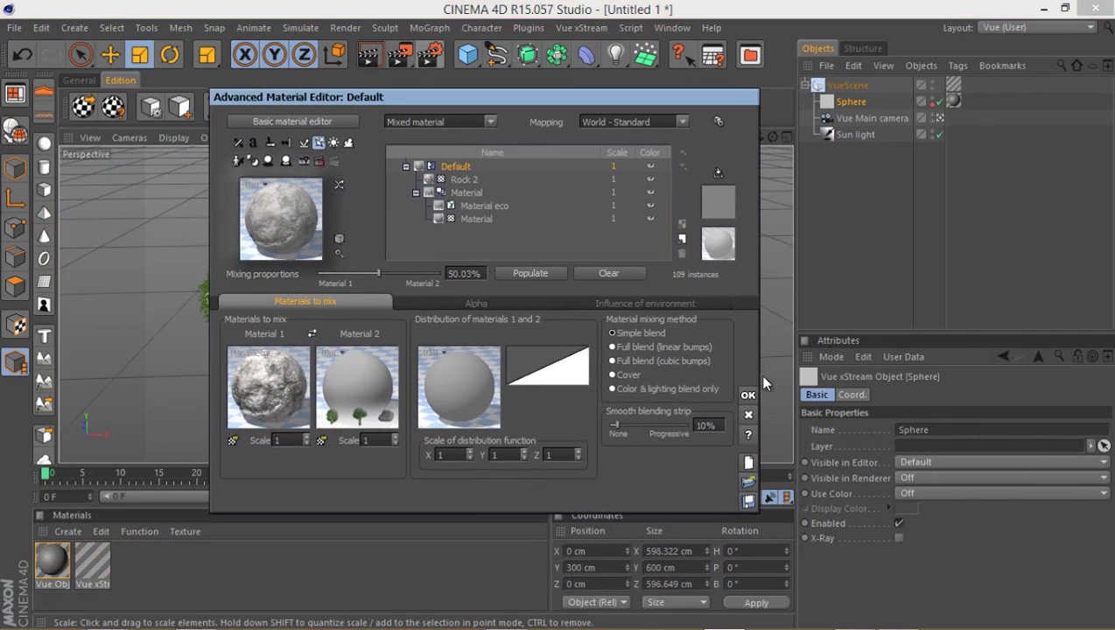
- Reopen the ecosystem material, enable variable scaling, and assign it a function from the Basic collection
left_click_drag(558, 104, 696, 108)
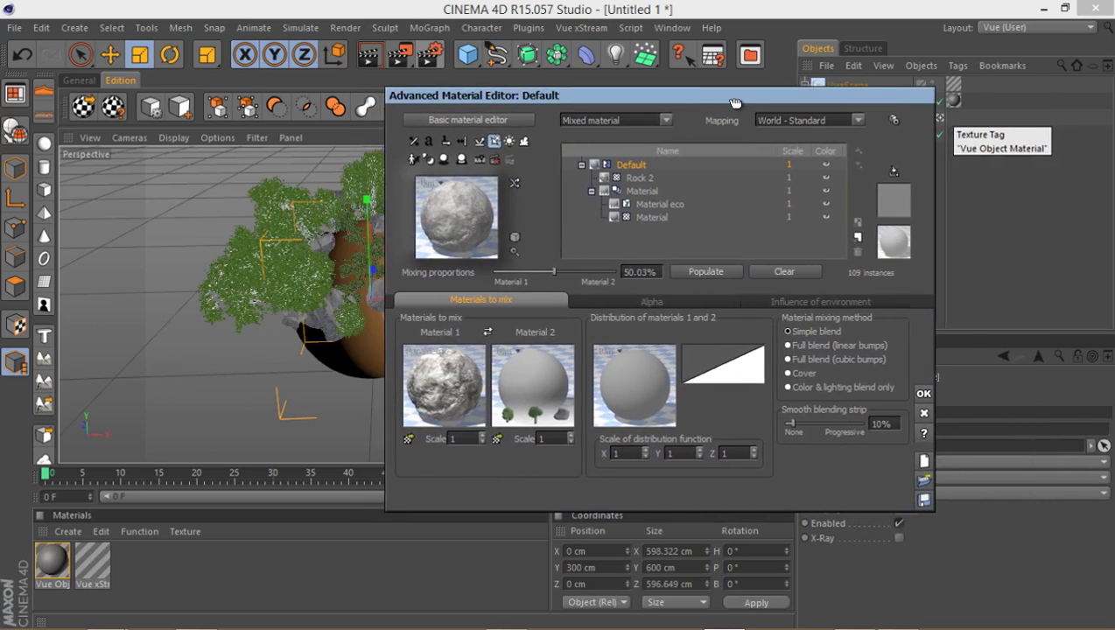
double_click(555, 369)
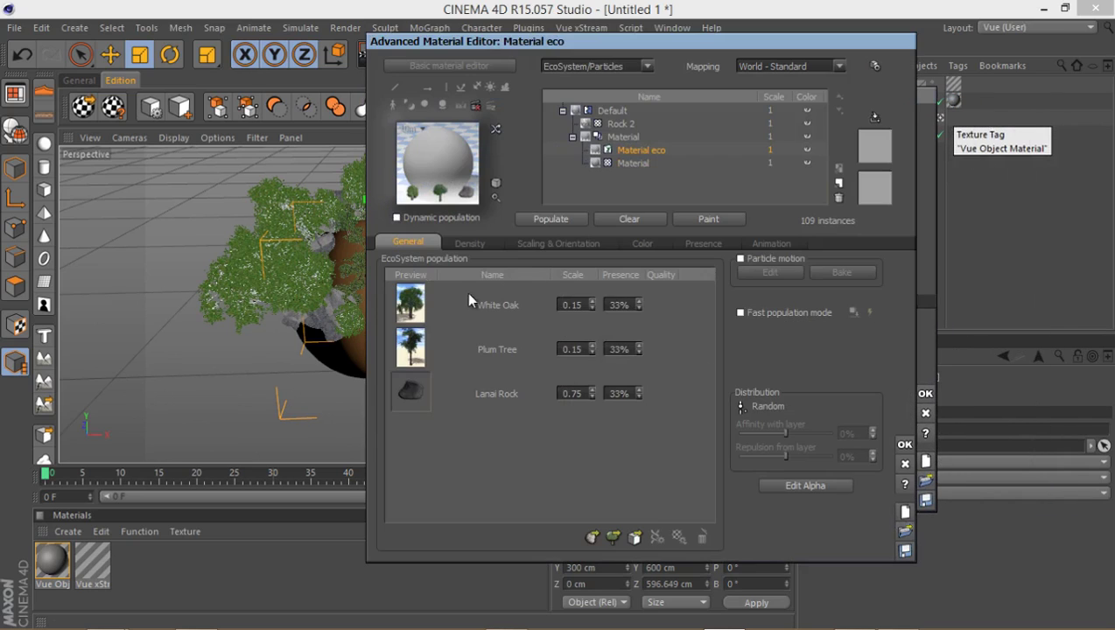
left_click(525, 242)
left_click(651, 260)
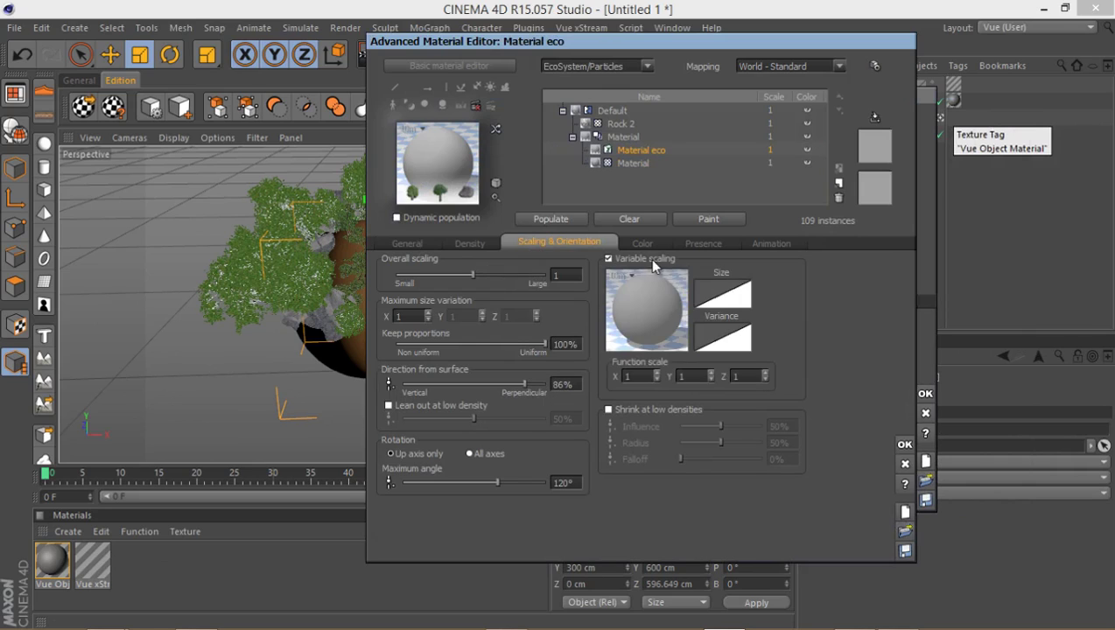
double_click(648, 319)
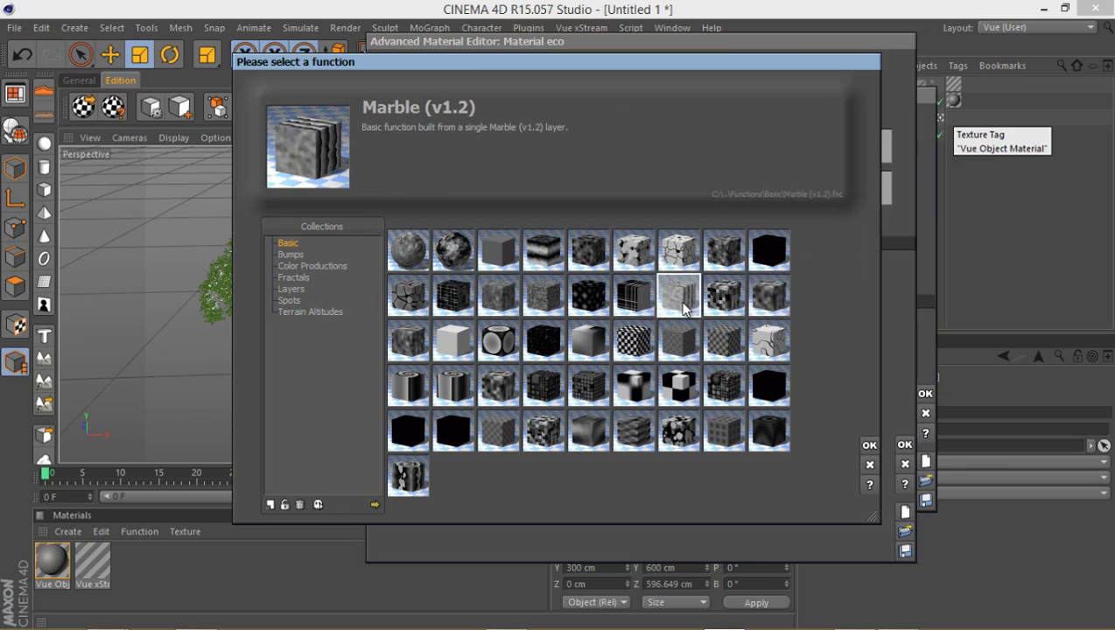
double_click(754, 314)
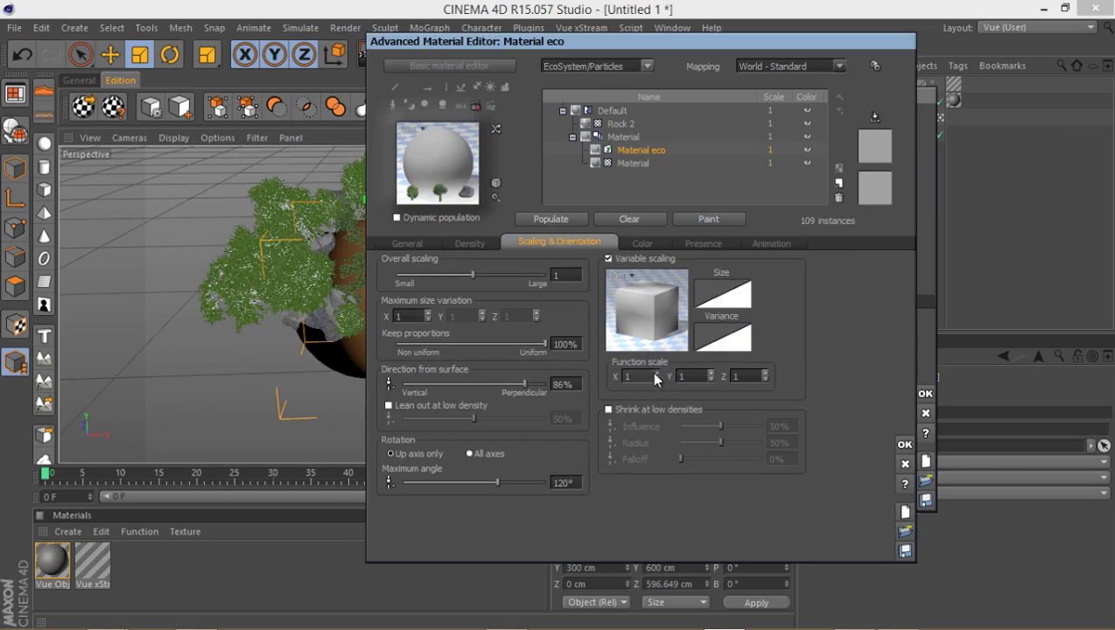
- Set the variable scaling's function scale to 0.5 in X, Y and Z
left_click_drag(644, 375, 610, 379)
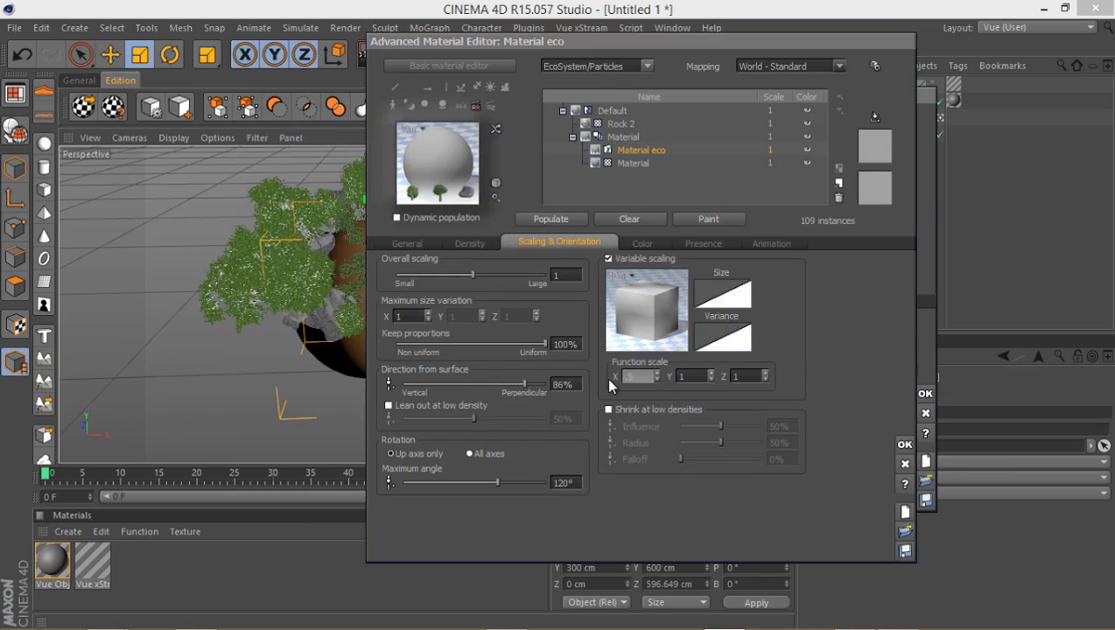
type("0.5")
key("Tab")
type("0.5")
key("Tab")
type(".")
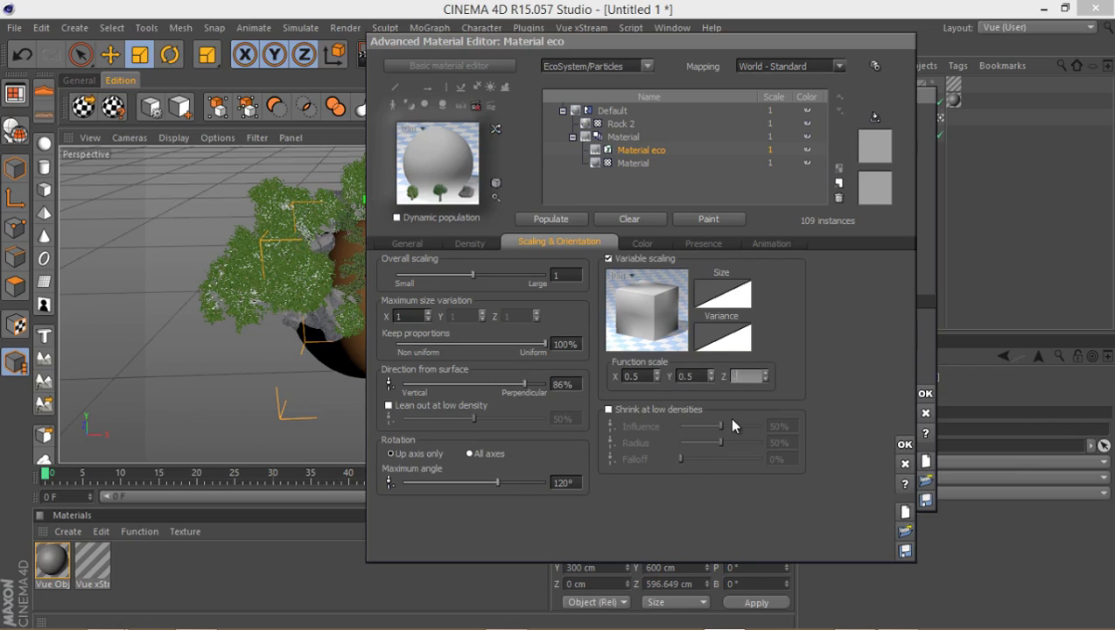
type("5")
- Repopulate the sphere with the variable scaling and inspect the instances in the perspective view
left_click(554, 218)
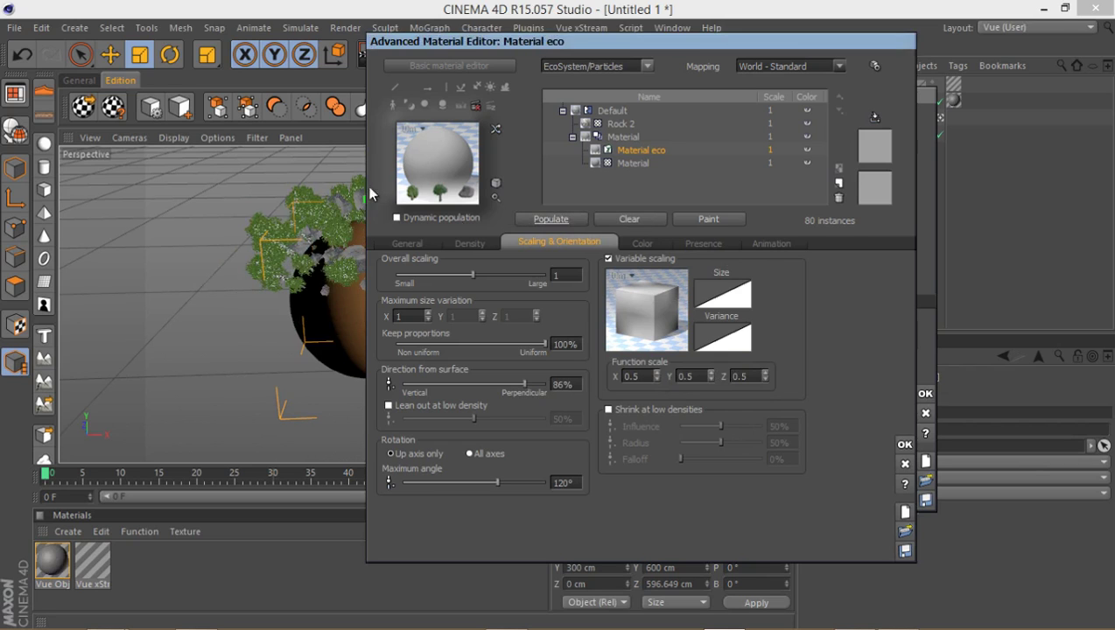
left_click_drag(469, 41, 721, 55)
left_click_drag(265, 206, 194, 203, "alt")
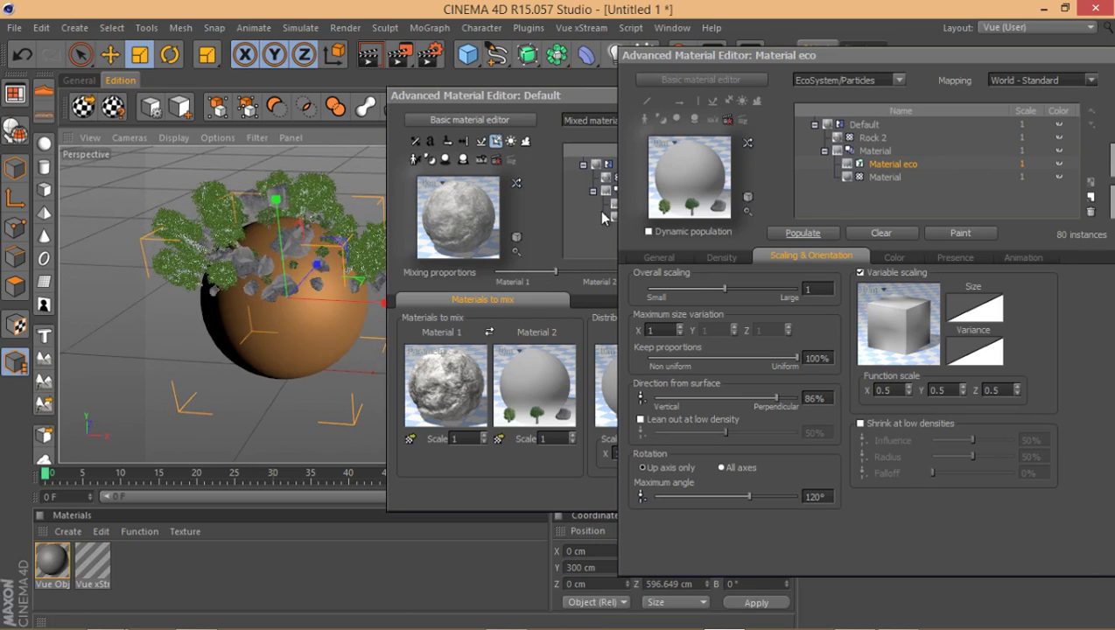
- Raise the ecosystem's overall density to about 89% and set the White Oak and Plum Tree scales to 0.3
left_click(722, 257)
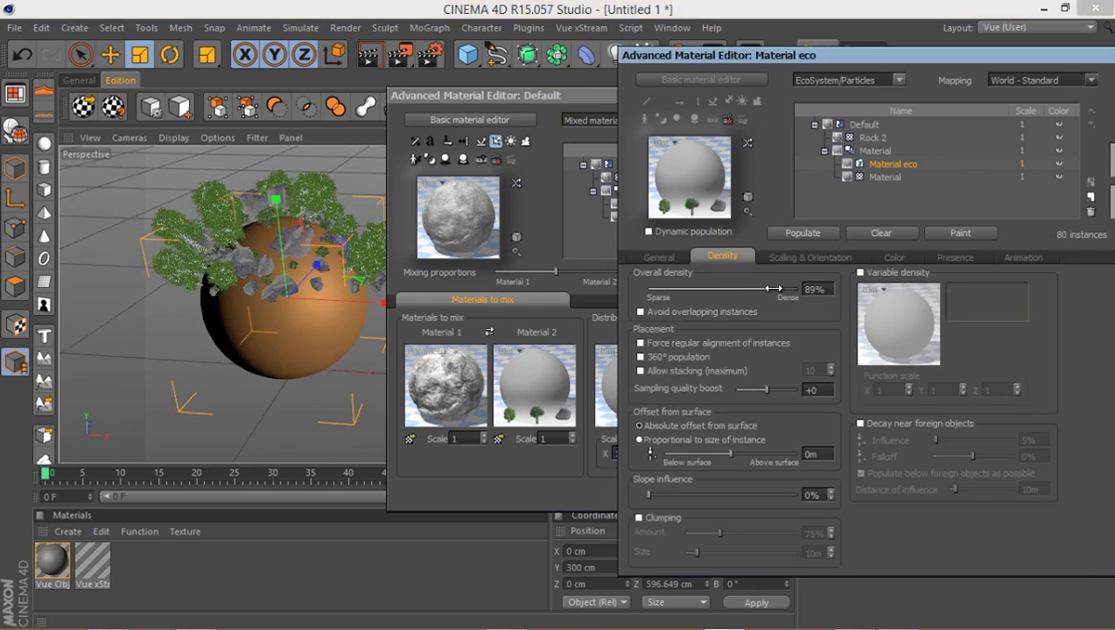
left_click(655, 255)
double_click(825, 319)
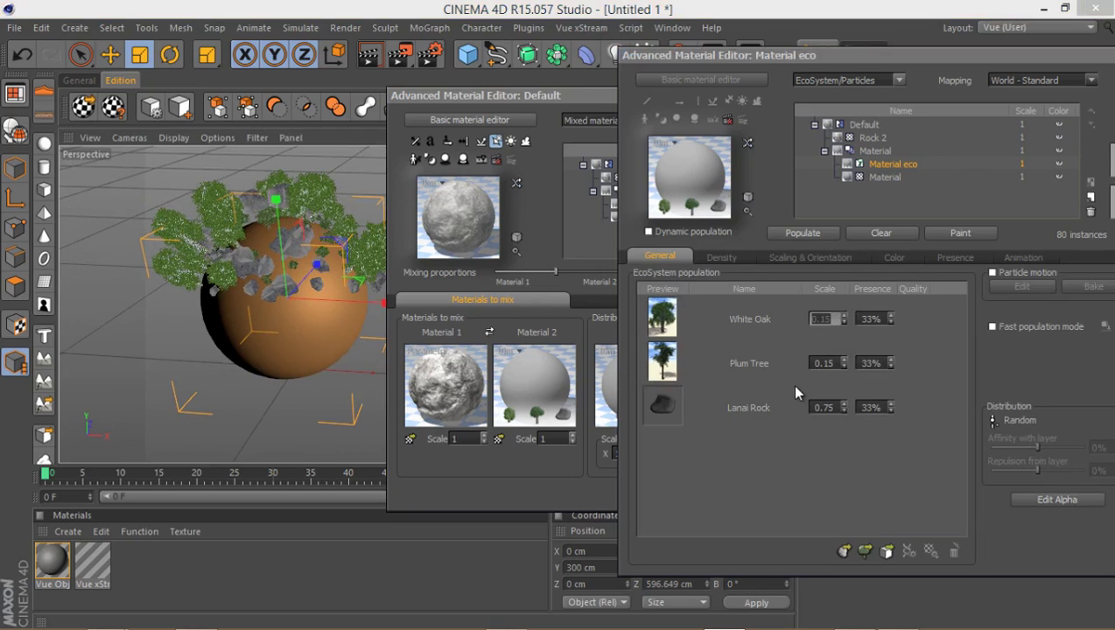
type("3")
key("Tab")
left_click(831, 454)
- Clear the existing instances and repopulate the sphere with the larger trees
left_click(881, 235)
left_click(805, 234)
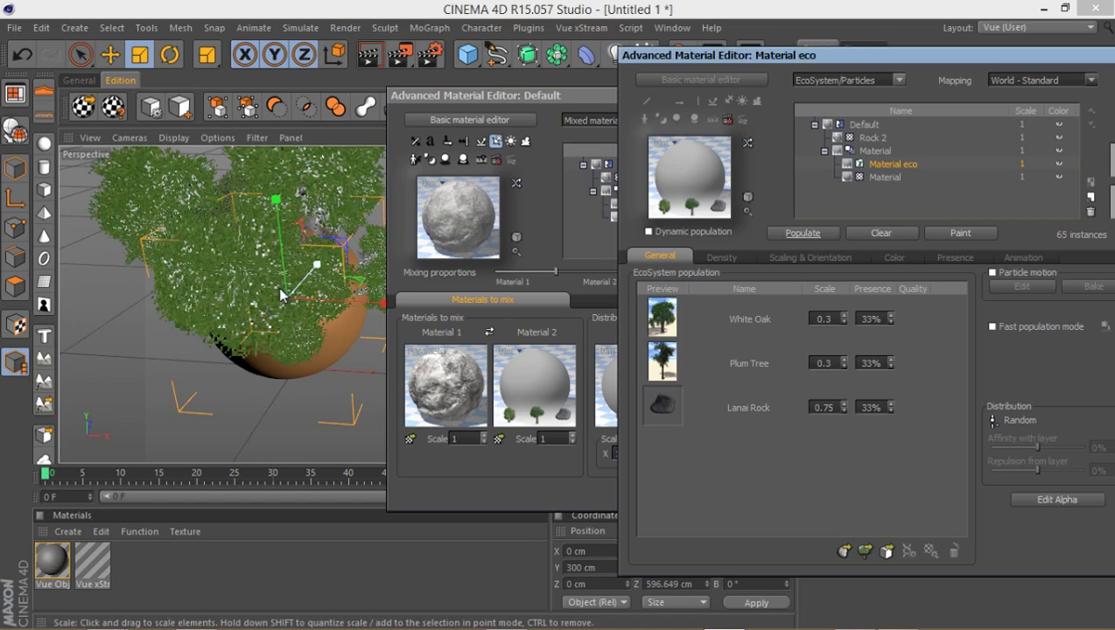
mouse_move(265, 315)
left_mouse_down("alt")
mouse_move(285, 168)
mouse_move(145, 331)
mouse_move(343, 313)
mouse_move(254, 299)
mouse_move(205, 317)
left_mouse_up("alt")
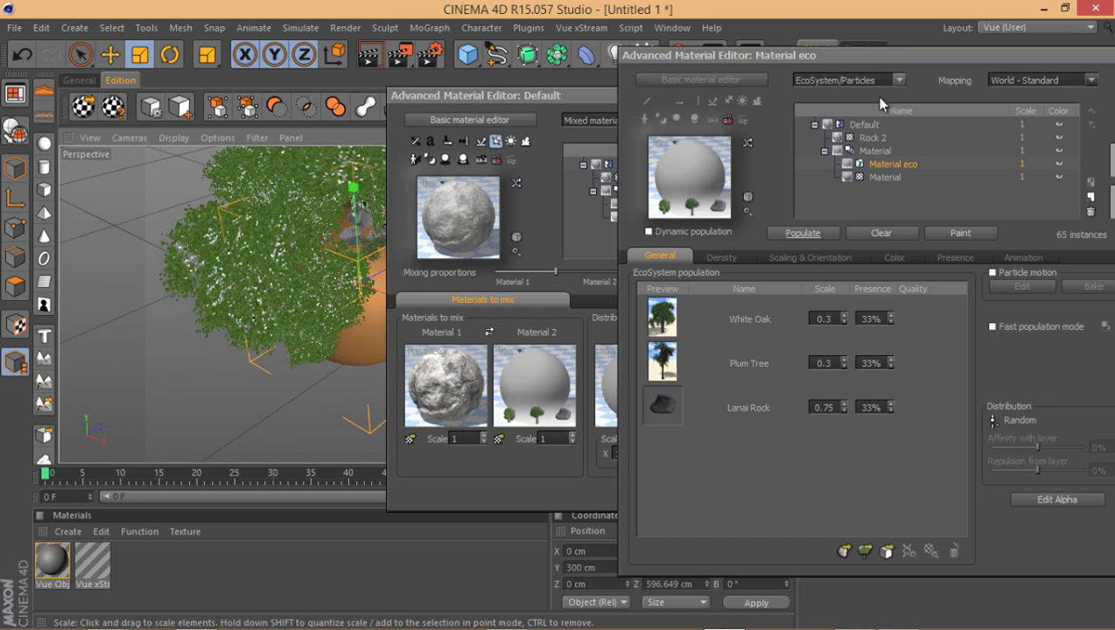
- Accept the ecosystem material and the sphere's mixed material, and view the populated sphere from another angle
left_click_drag(892, 61, 606, 115)
left_click(870, 512)
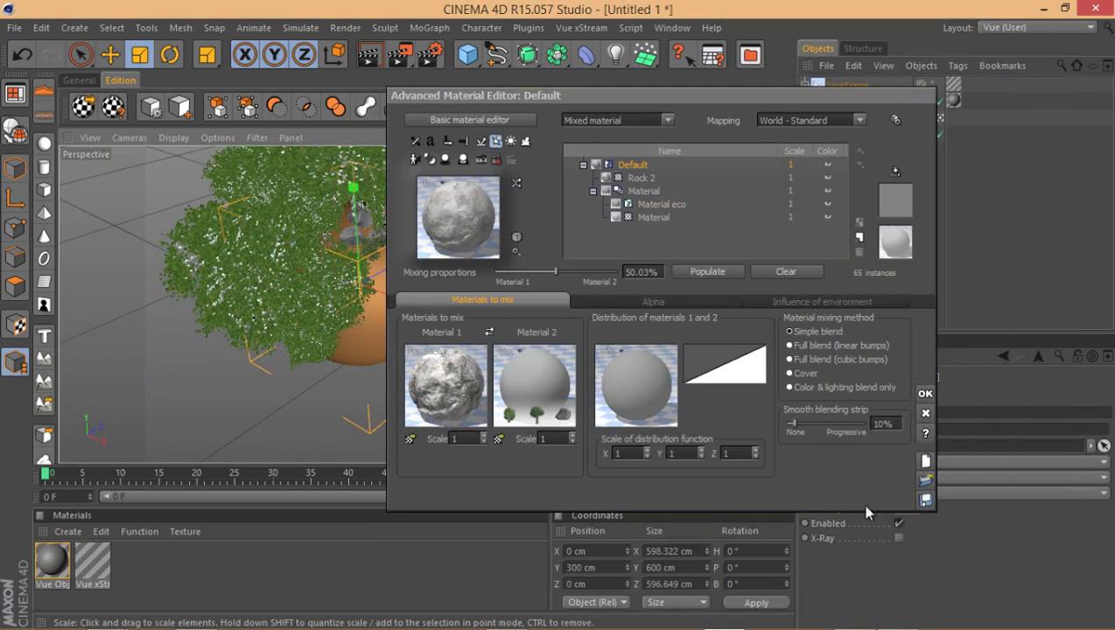
left_click(925, 393)
left_click_drag(477, 258, 317, 267, "alt")
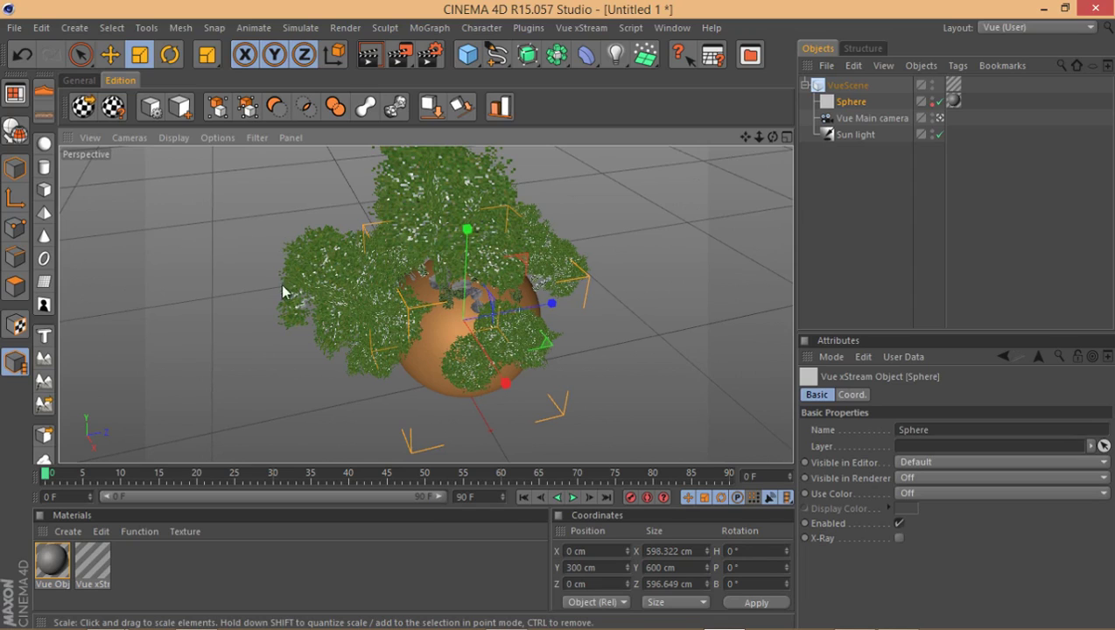
- Add a second Vue sphere and scale it uniformly in the top view to about 774 cm wide, enclosing the first sphere
left_click(45, 143)
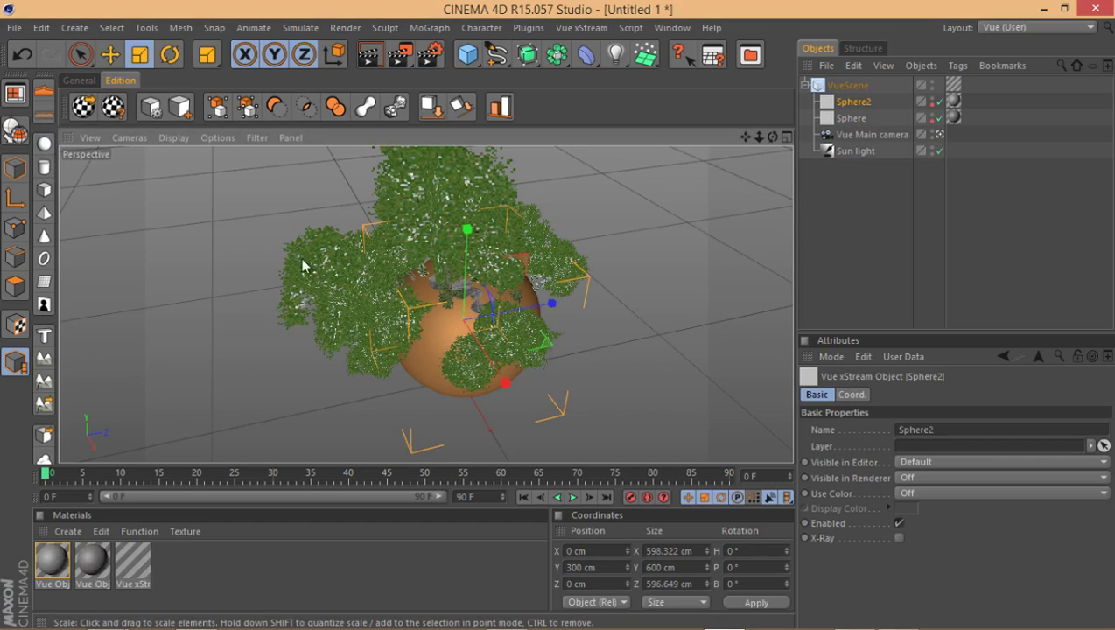
middle_click(448, 242)
middle_click(539, 213)
scroll(532, 255, "down", 4)
scroll(532, 256, "down", 5)
scroll(433, 363, "down", 2)
right_click_drag(434, 357, 599, 272, "alt")
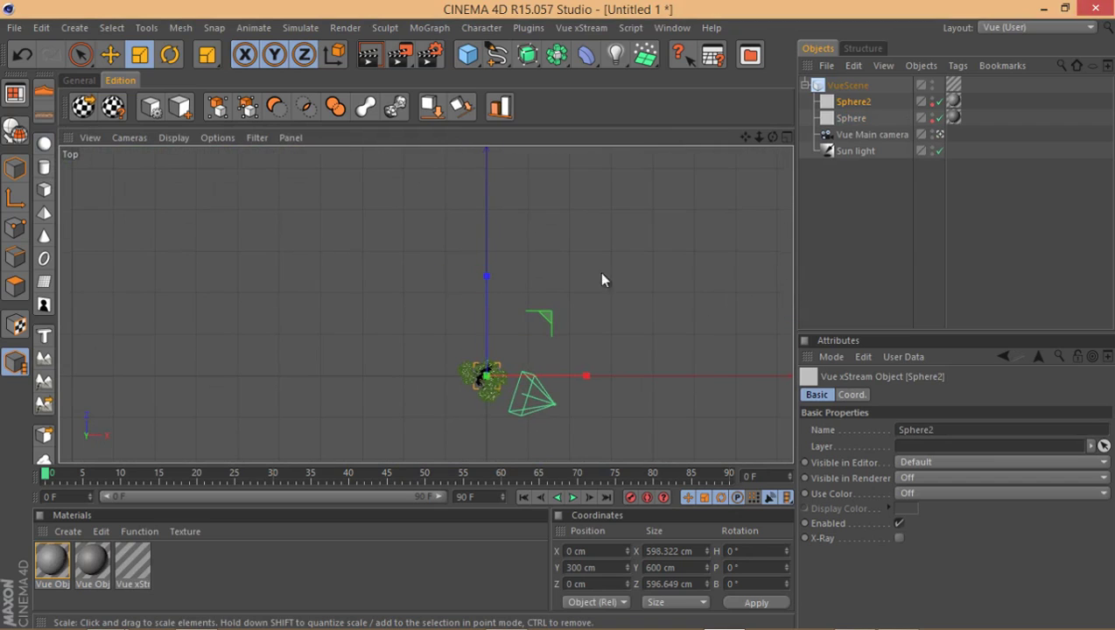
left_click(851, 116)
left_click(840, 104)
middle_click_drag(551, 259, 493, 166, "alt")
right_click_drag(450, 311, 548, 221, "alt")
middle_click_drag(485, 218, 630, 349, "alt")
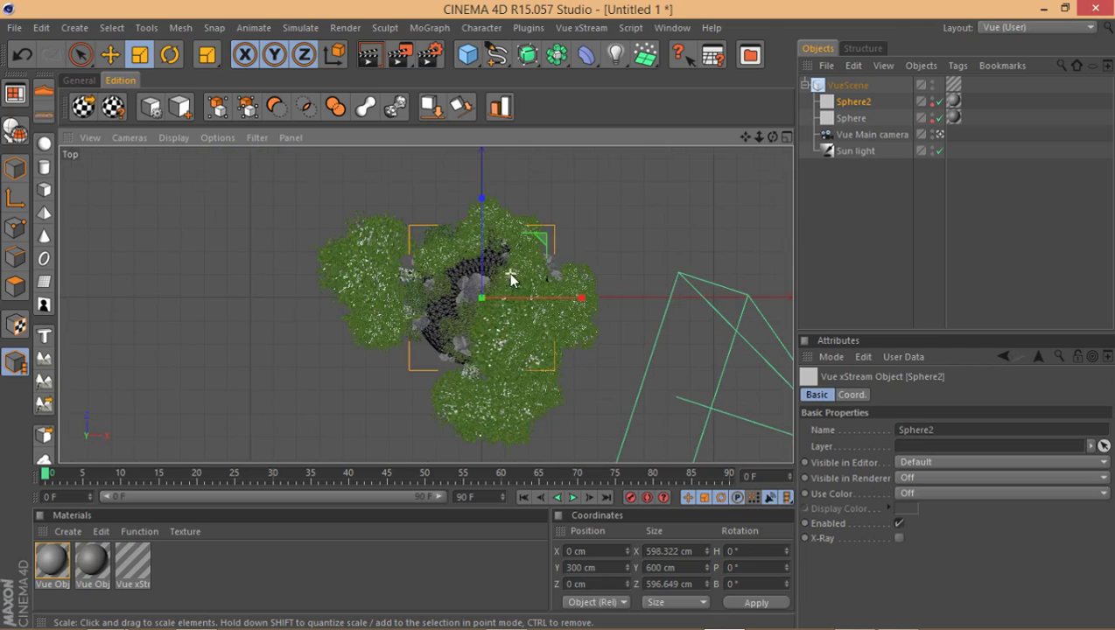
left_click_drag(284, 291, 464, 242)
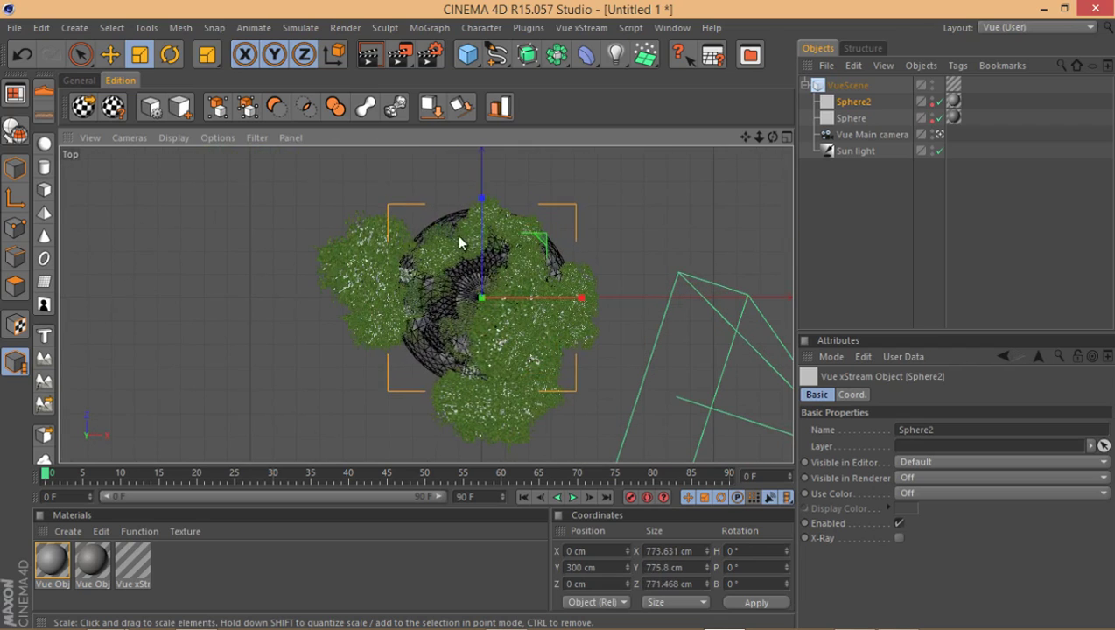
- Check the enlarged second sphere in the right and perspective views, and open its material in the advanced material editor
middle_click(462, 235)
middle_click(262, 336)
scroll(260, 332, "down", 4)
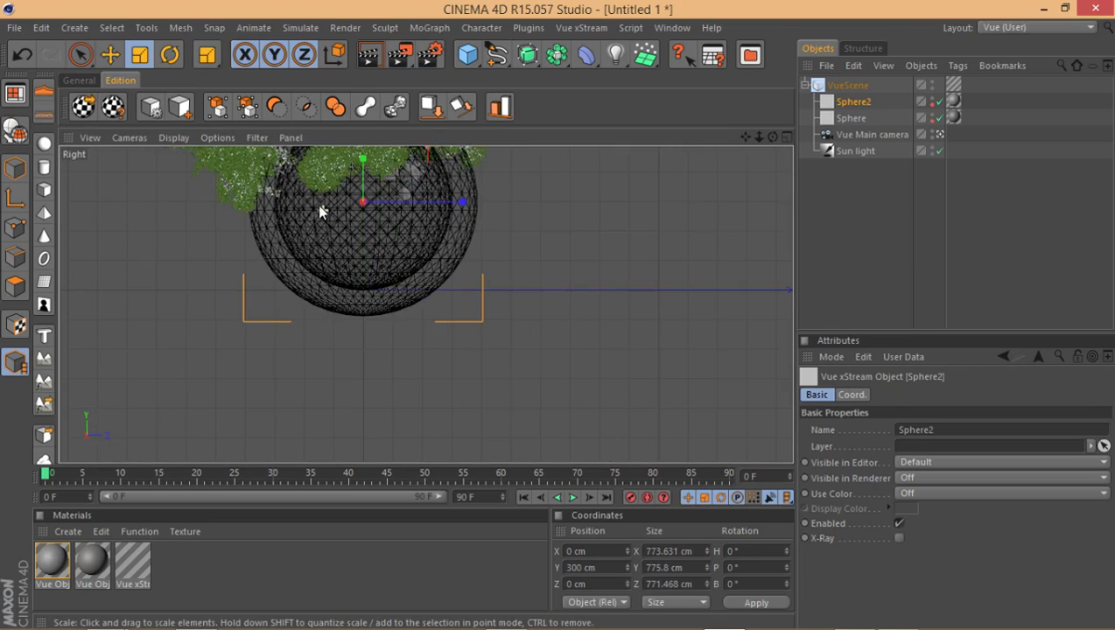
scroll(324, 334, "up", 2)
middle_click(380, 306)
middle_click(206, 219)
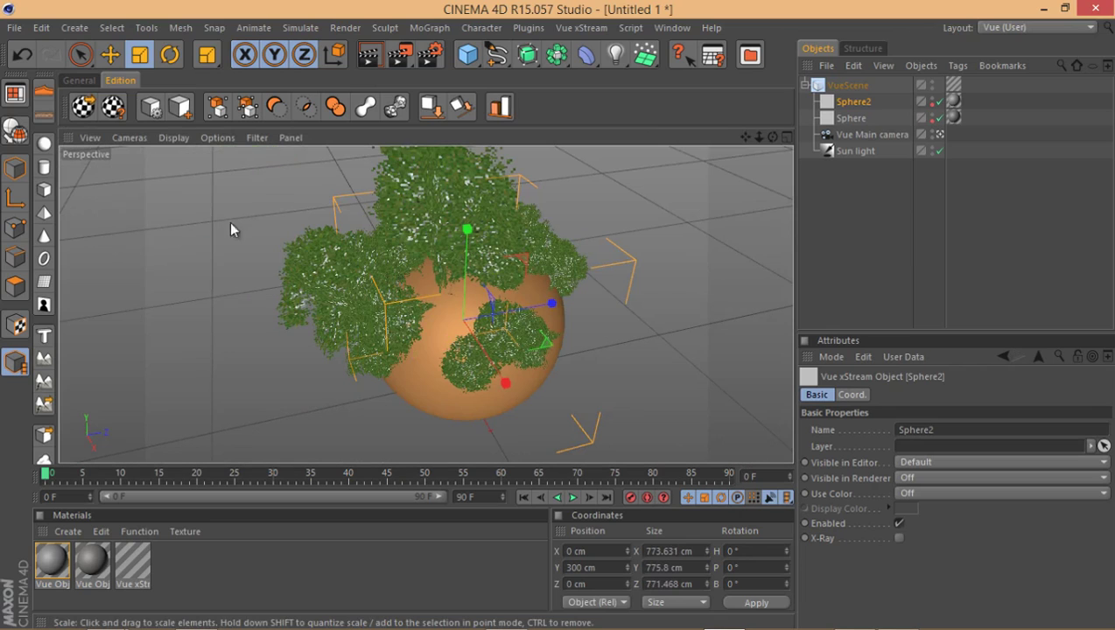
left_click(123, 111)
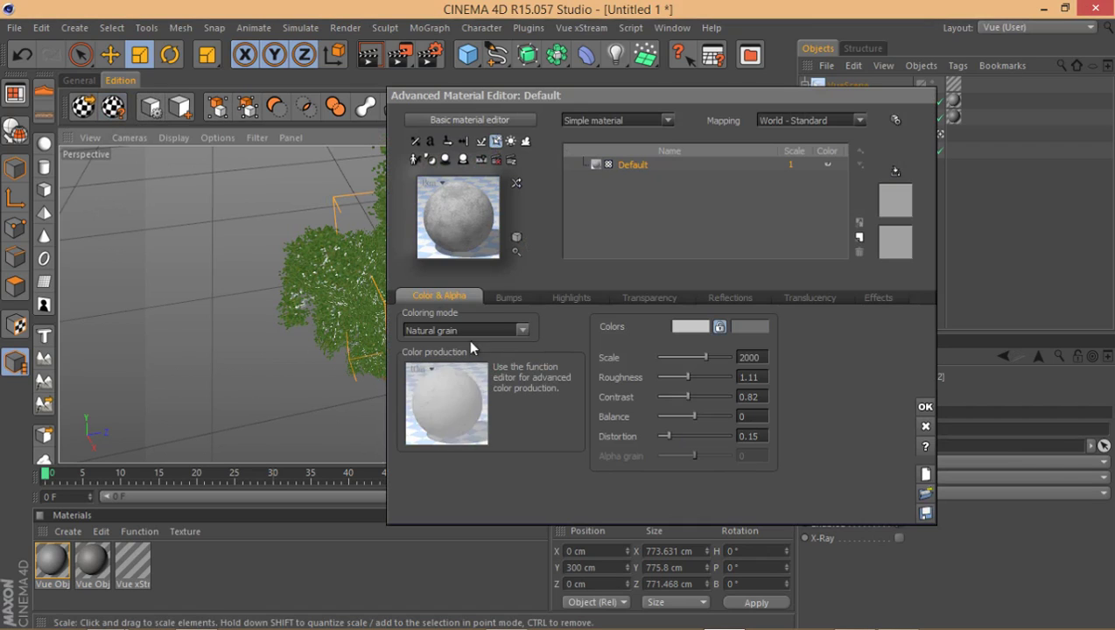
- Try changing the second sphere's material type to Volumetric material
left_click(508, 298)
left_click(441, 298)
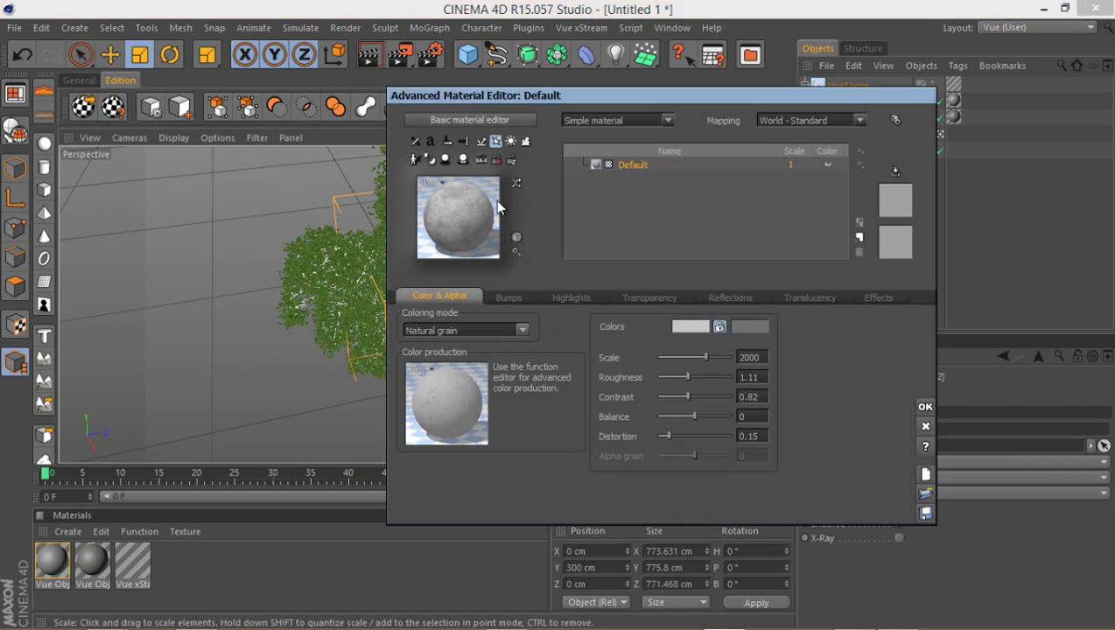
left_click(610, 122)
left_click(622, 158)
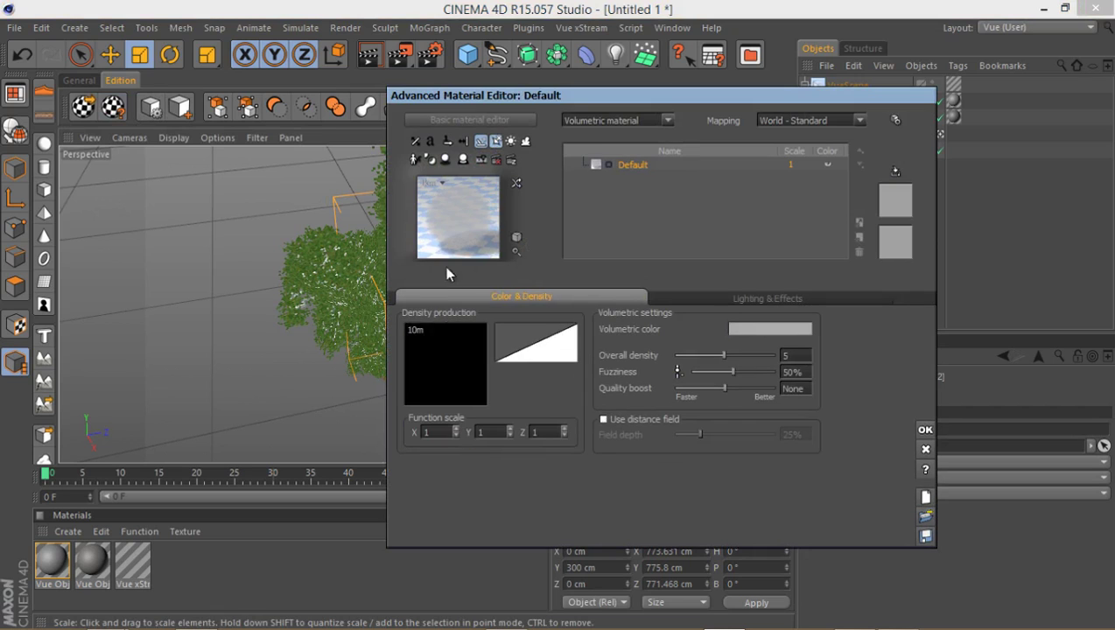
- Load the Cloud sphere #6 preset from the Other Clouds collection as the second sphere's material and accept it
left_click(463, 229)
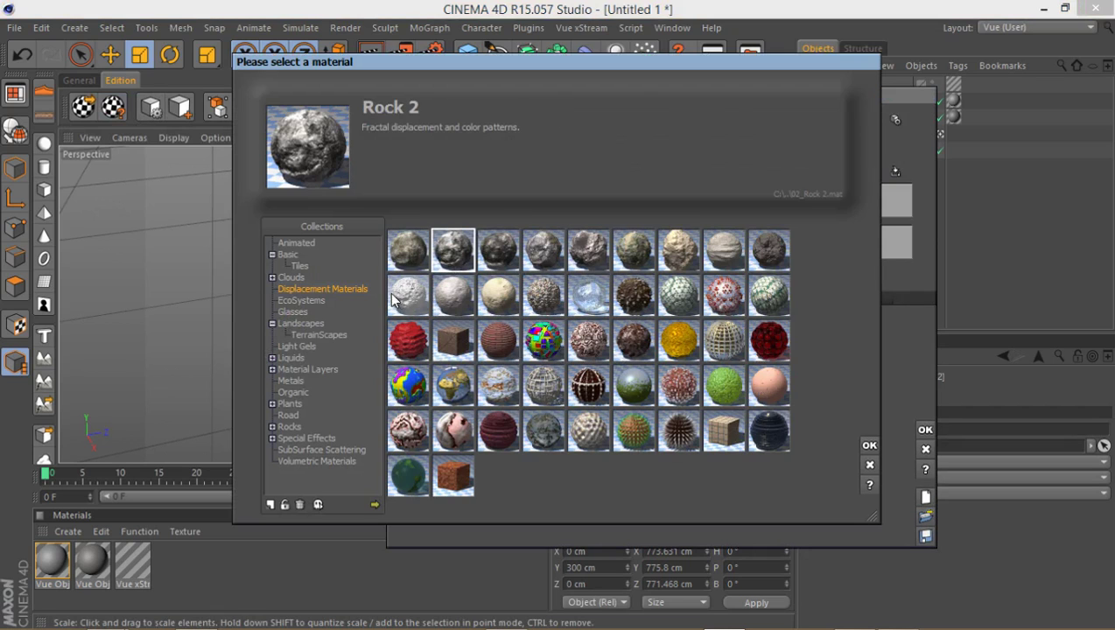
left_click(290, 278)
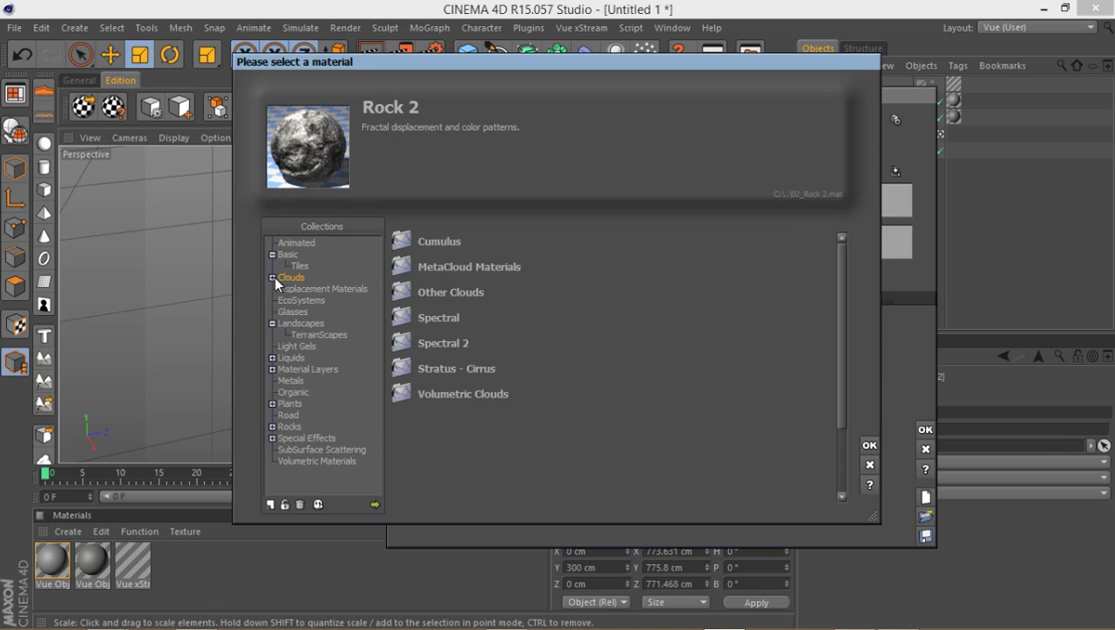
left_click(317, 311)
left_click(633, 250)
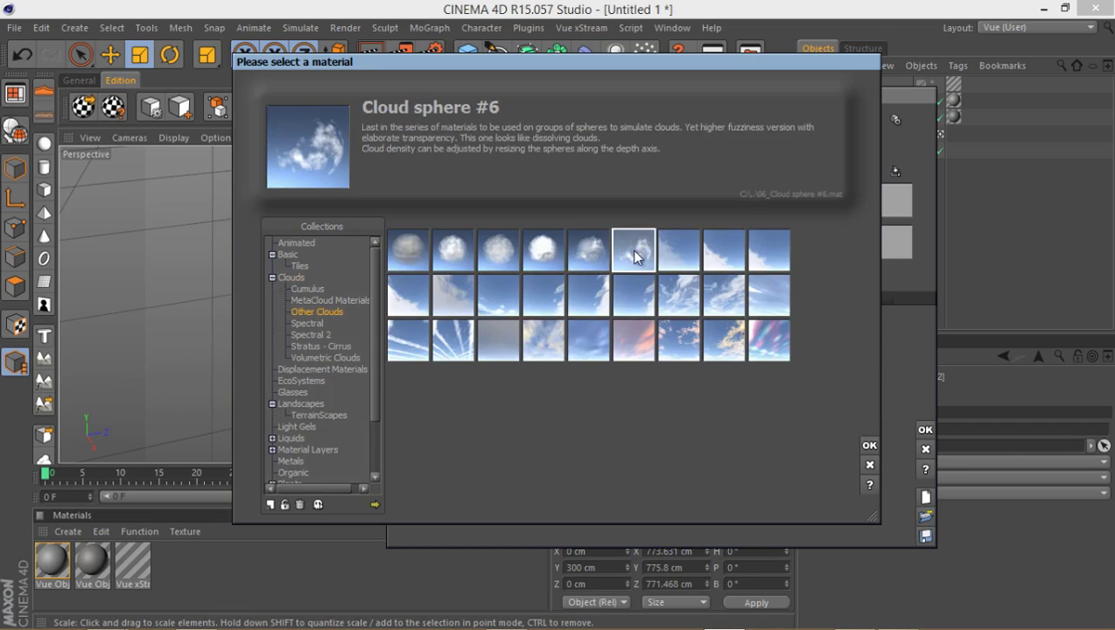
key("Return")
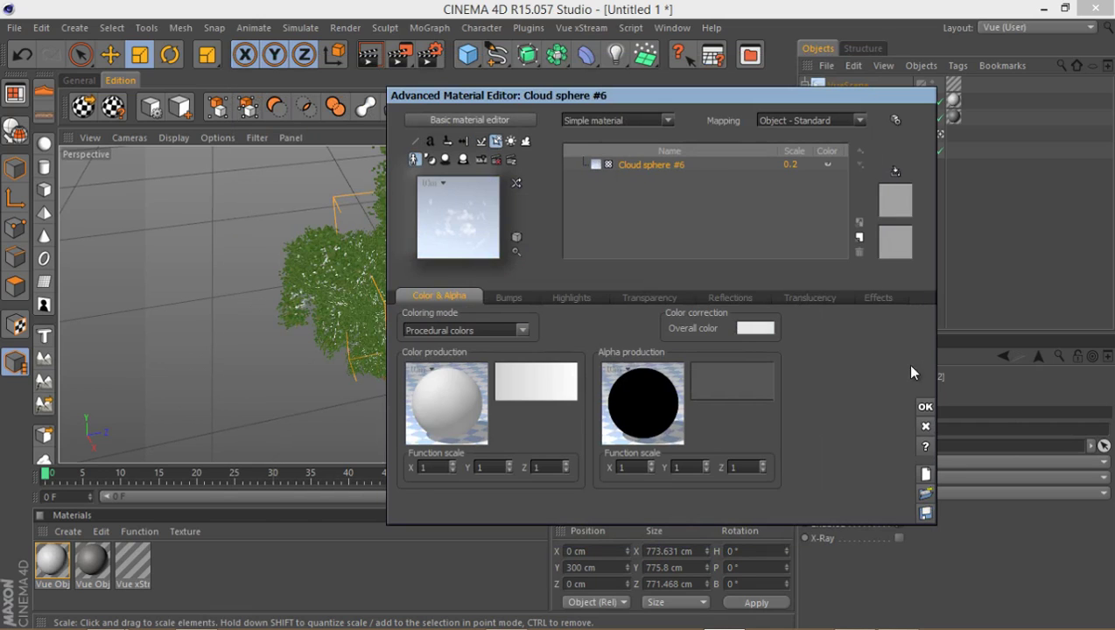
left_click(925, 405)
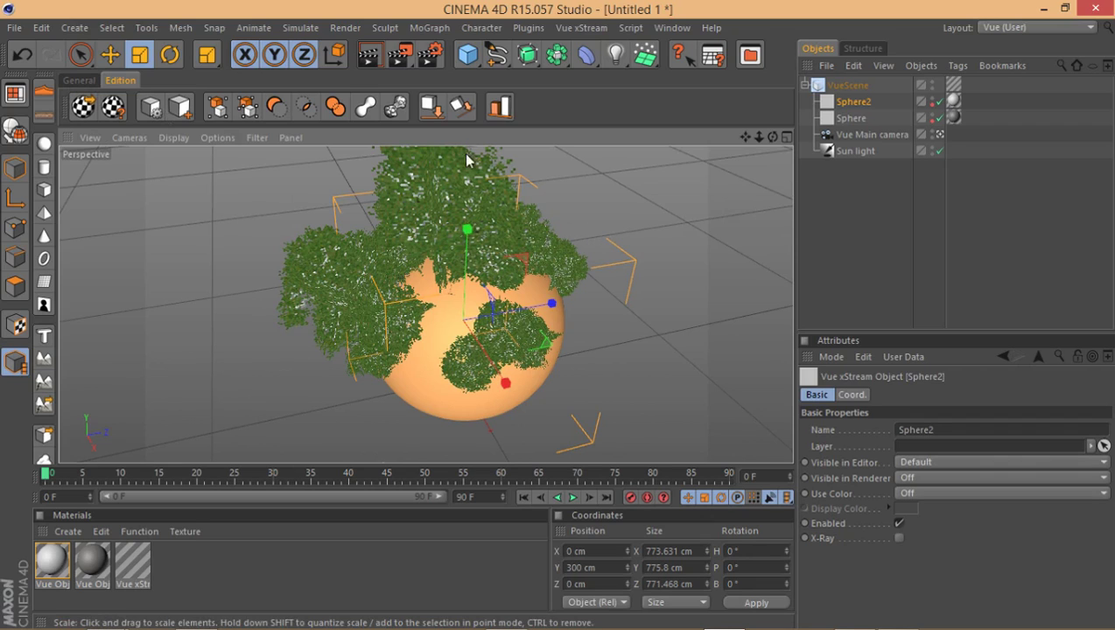
- Select the first, populated sphere and rotate it to about H 12°, P -8°, B 57°
left_click_drag(506, 308, 464, 317, "alt")
left_click(851, 118)
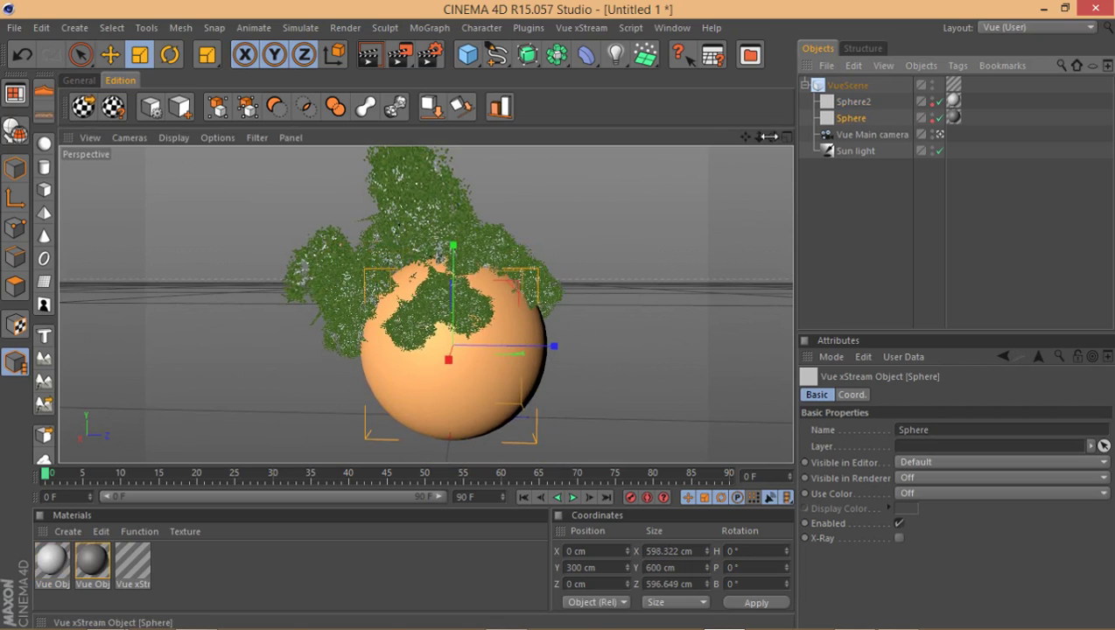
left_click(170, 54)
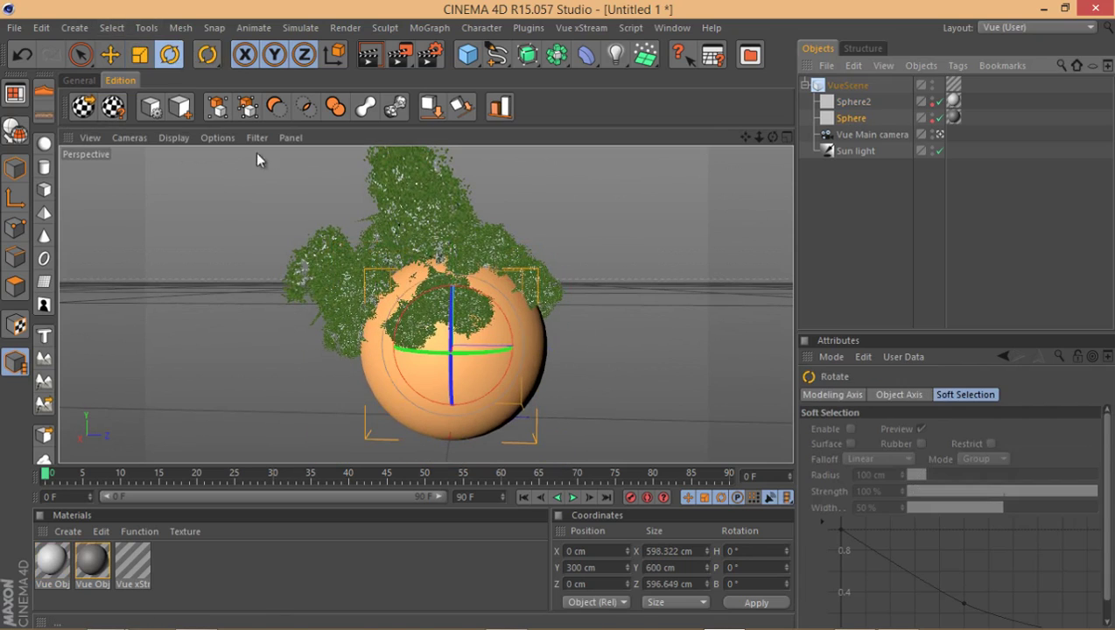
left_click_drag(450, 300, 441, 393)
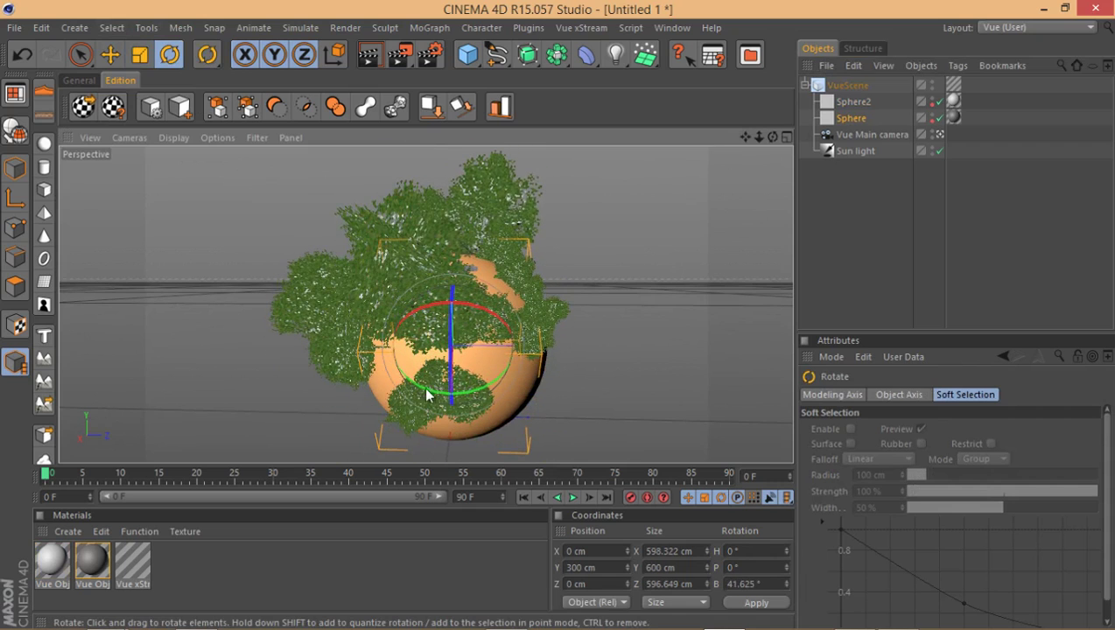
mouse_move(441, 306)
left_mouse_down()
mouse_move(451, 428)
mouse_move(432, 321)
mouse_move(461, 327)
mouse_move(443, 325)
left_mouse_up()
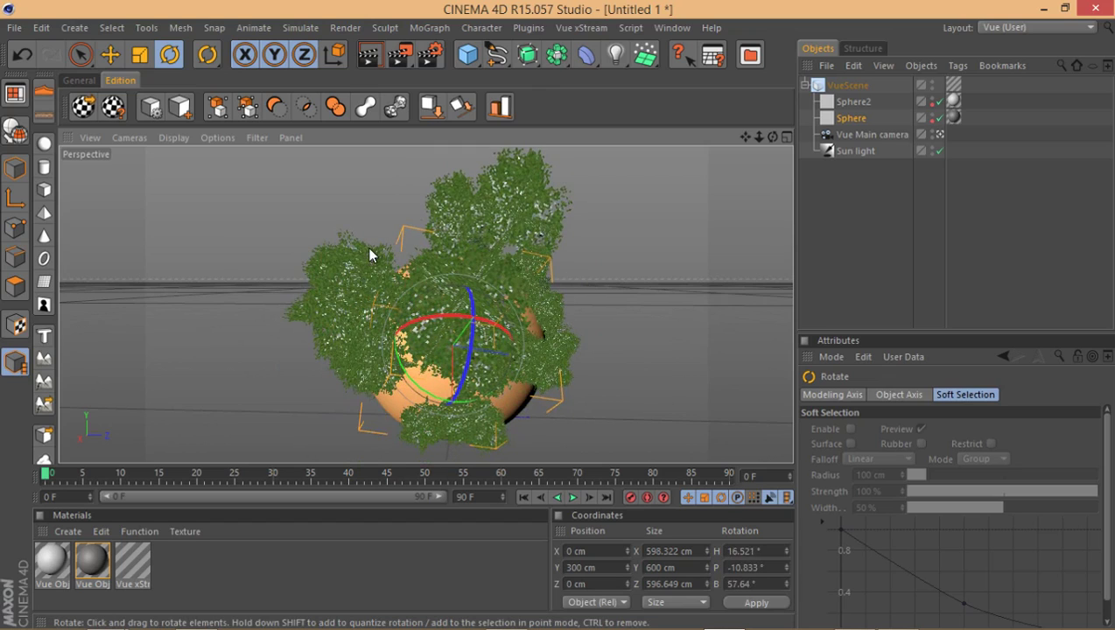
mouse_move(438, 323)
left_mouse_down()
mouse_move(278, 324)
mouse_move(368, 327)
mouse_move(442, 354)
mouse_move(312, 354)
mouse_move(385, 313)
mouse_move(446, 315)
left_mouse_up()
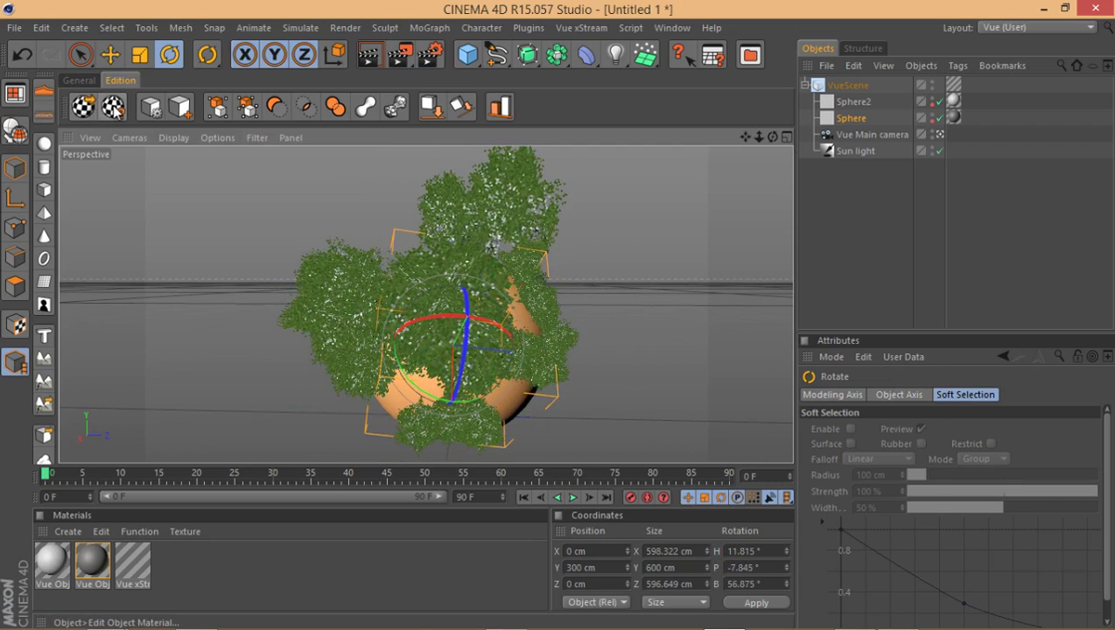
- Open the ecosystem layer of the populated sphere's material and set the Lanai Rock scale to 1.5
left_click(85, 106)
double_click(520, 375)
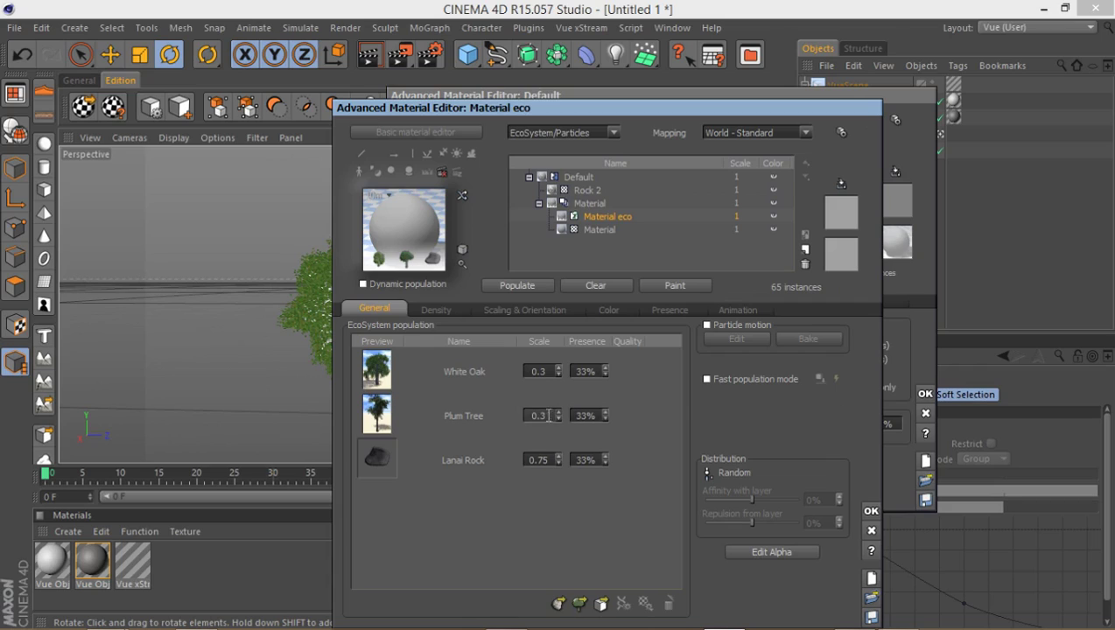
left_click(542, 459)
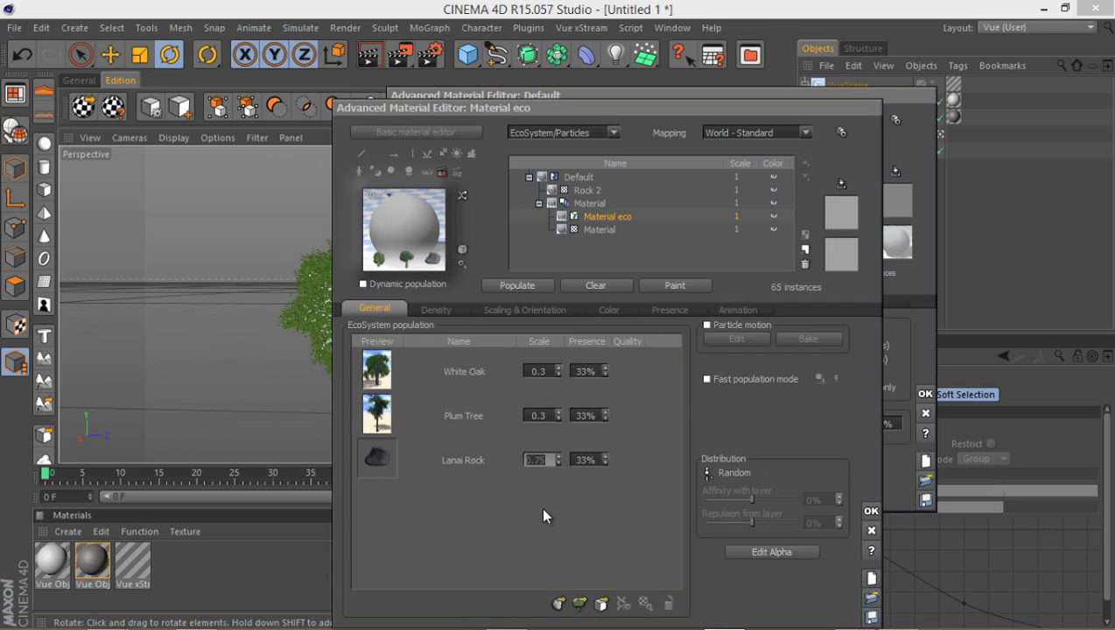
type("1.5")
key("Return")
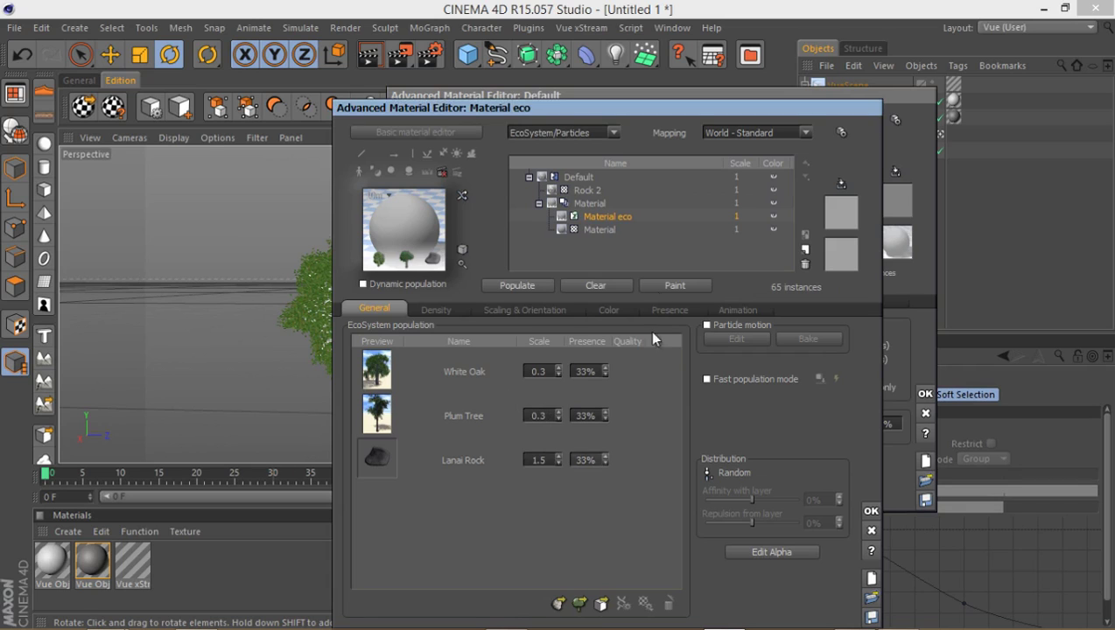
- Clear and repopulate the instances with the enlarged rocks, and accept the ecosystem and mixed materials
left_click(594, 287)
left_click(530, 282)
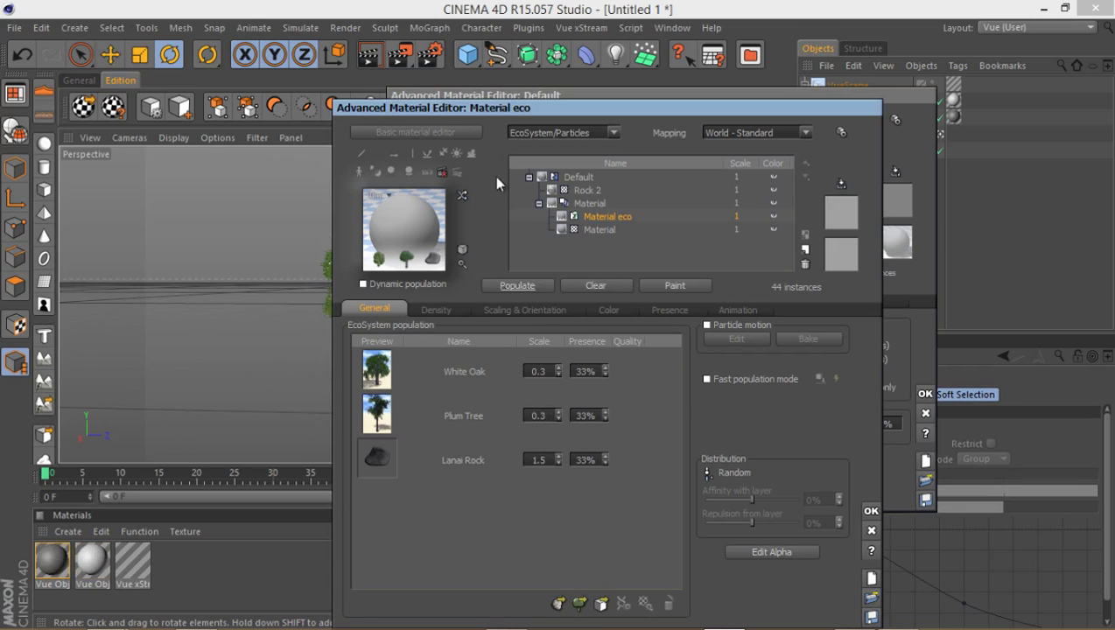
left_click_drag(522, 112, 553, 80)
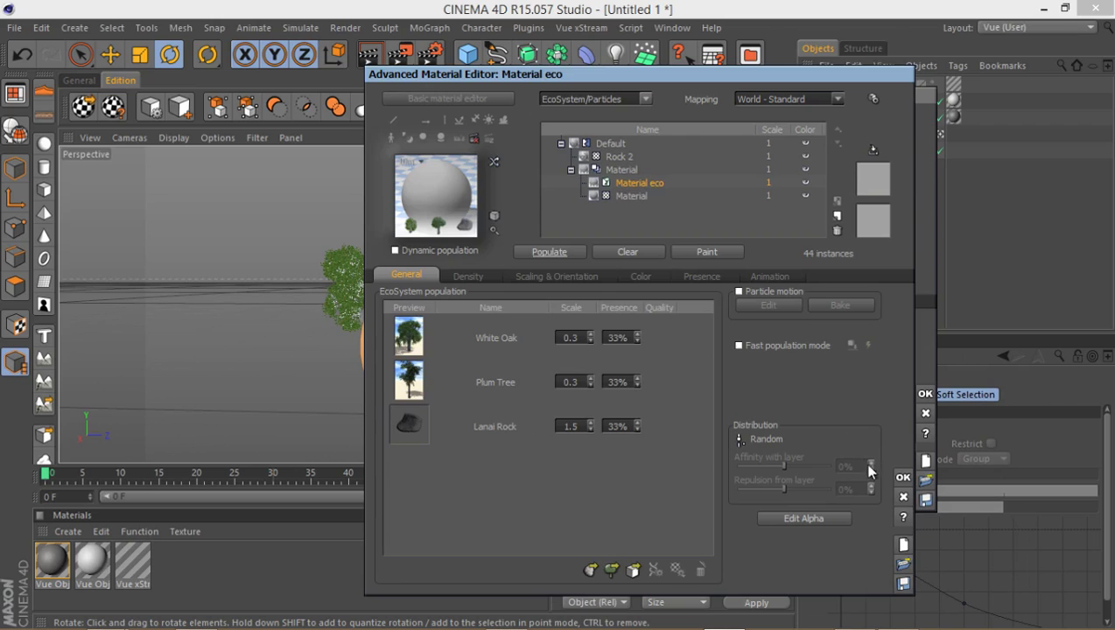
left_click(902, 480)
left_click(925, 394)
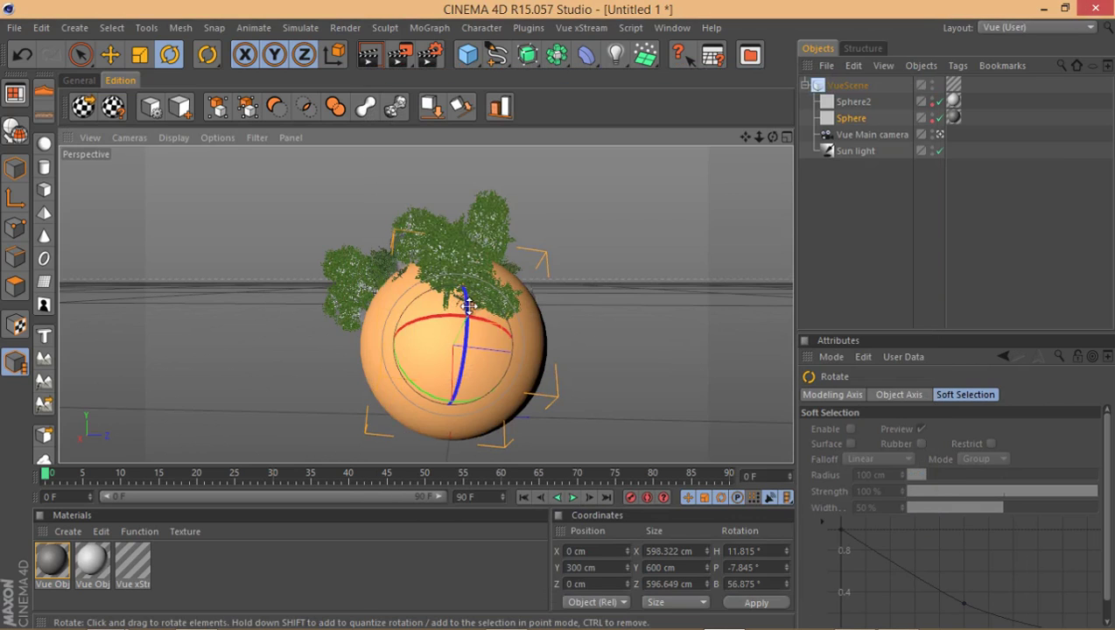
- Rotate the populated sphere on its bank axis to about 121°
left_click_drag(466, 301, 458, 447)
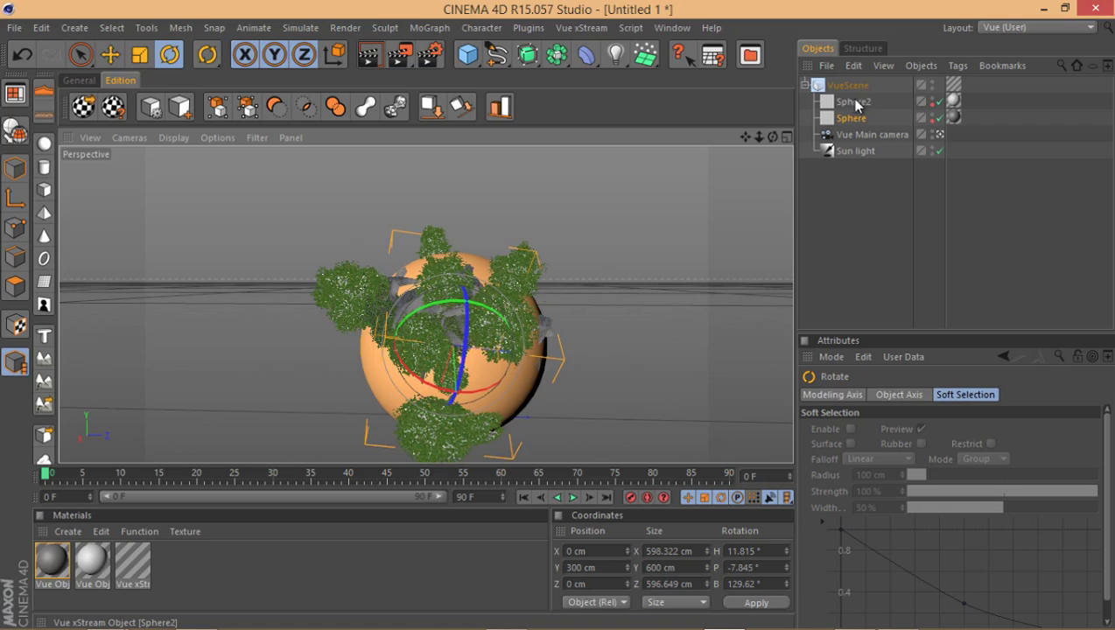
left_click_drag(458, 356, 480, 180)
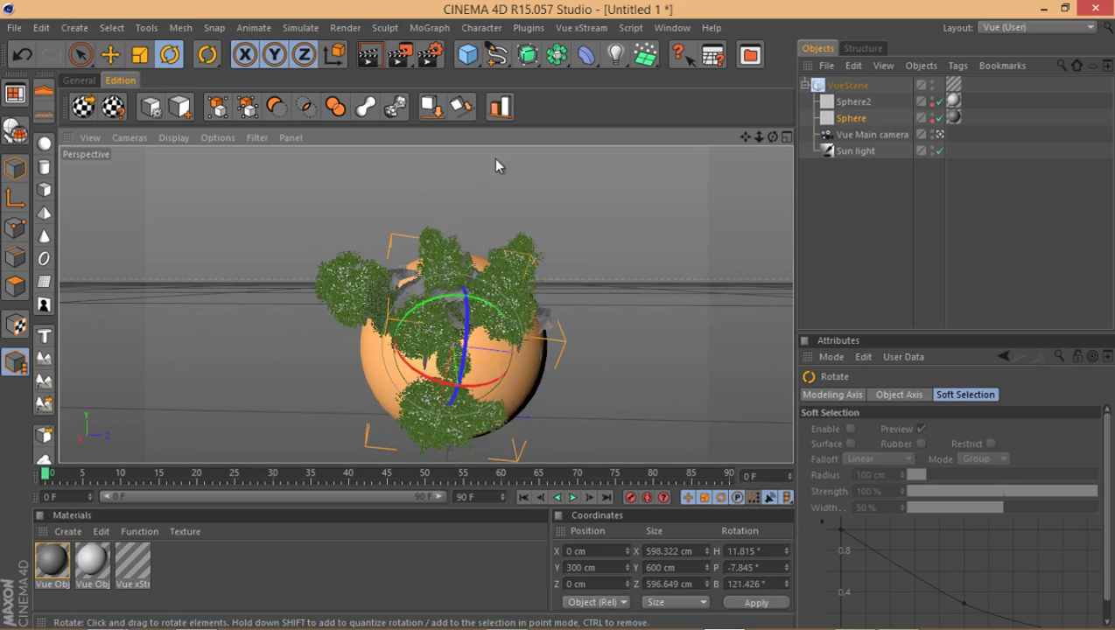
- Reopen the sphere's ecosystem material and set Lanai Rock to a scale of 1 and a presence of 15%
left_click(152, 109)
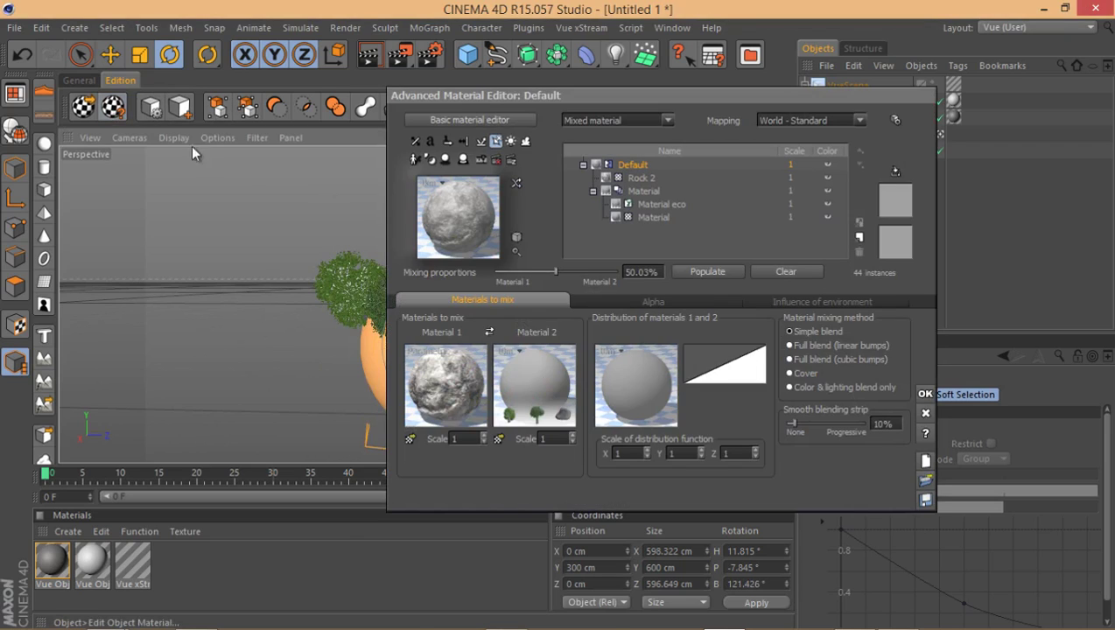
double_click(523, 381)
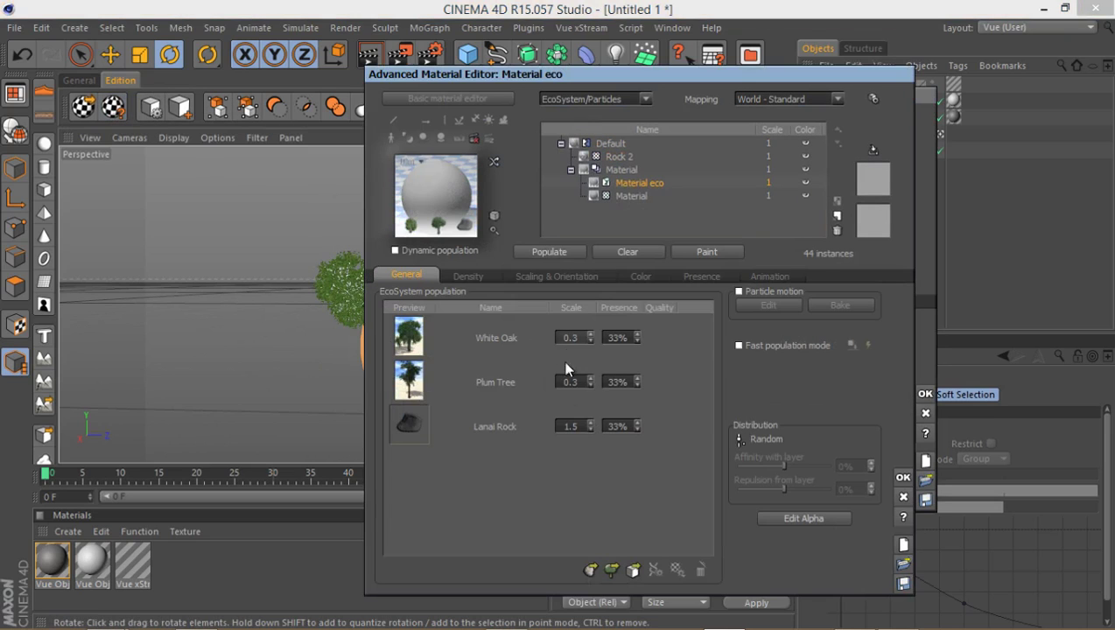
left_click_drag(578, 426, 532, 427)
type("1")
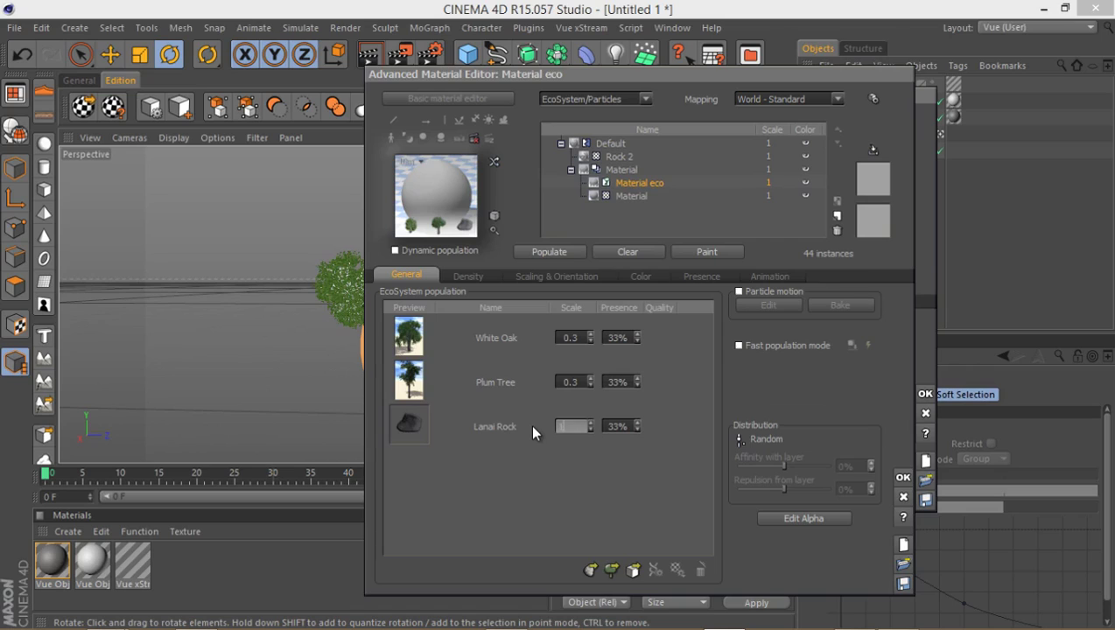
key("Return")
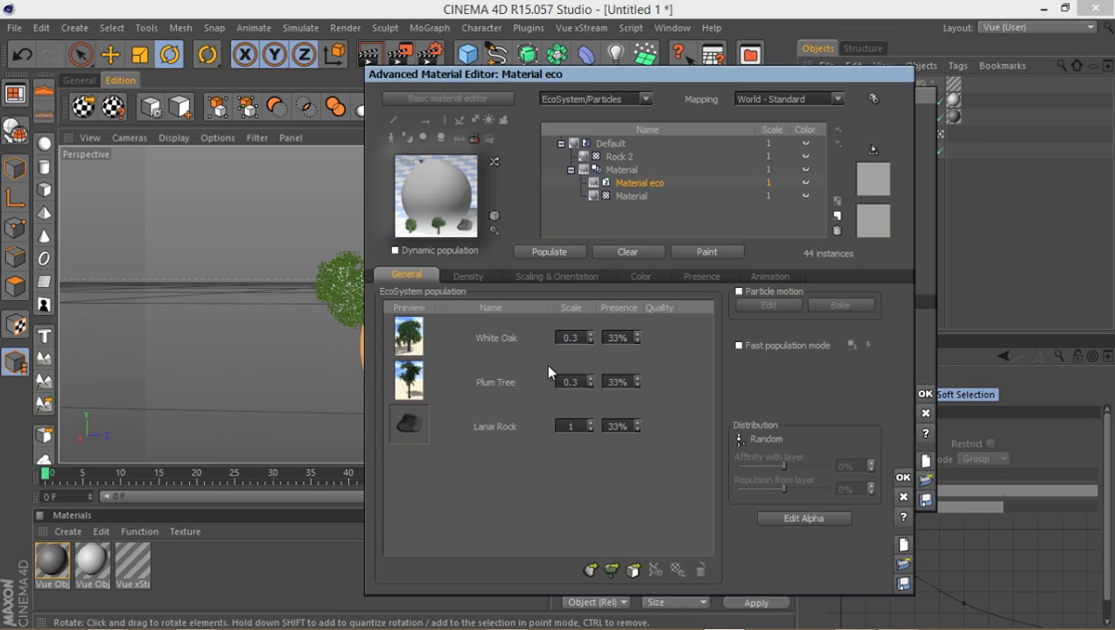
double_click(618, 427)
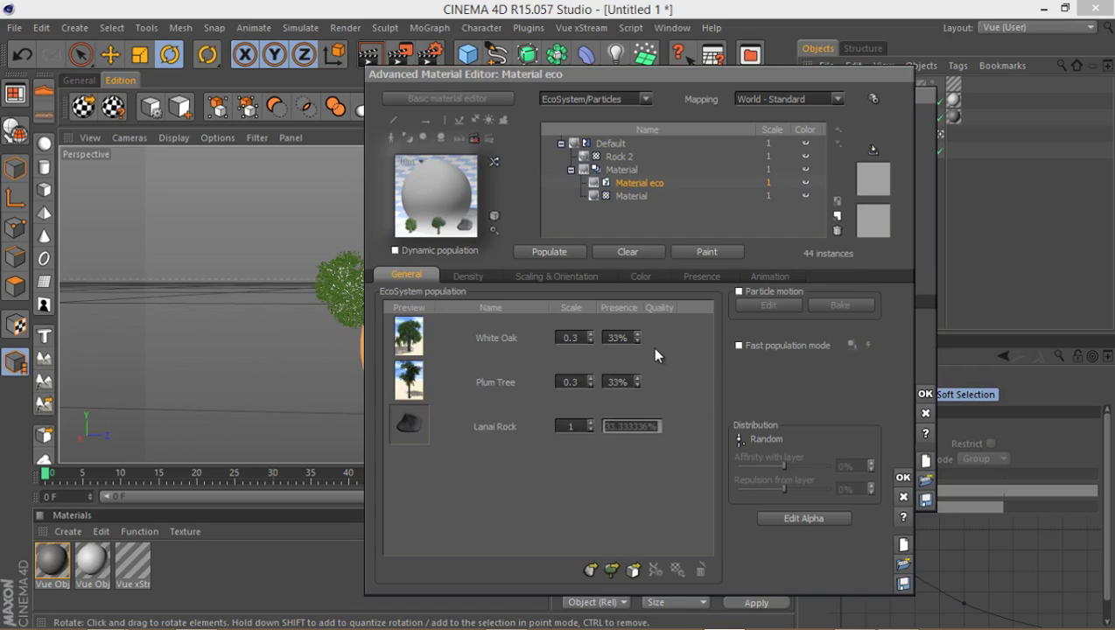
type("15")
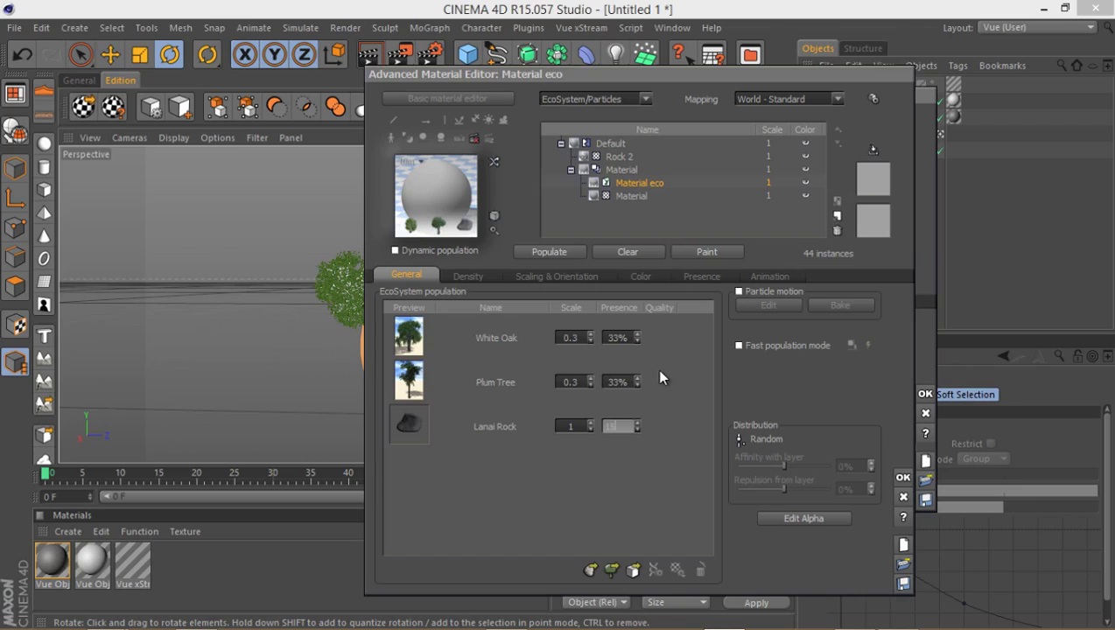
key("Return")
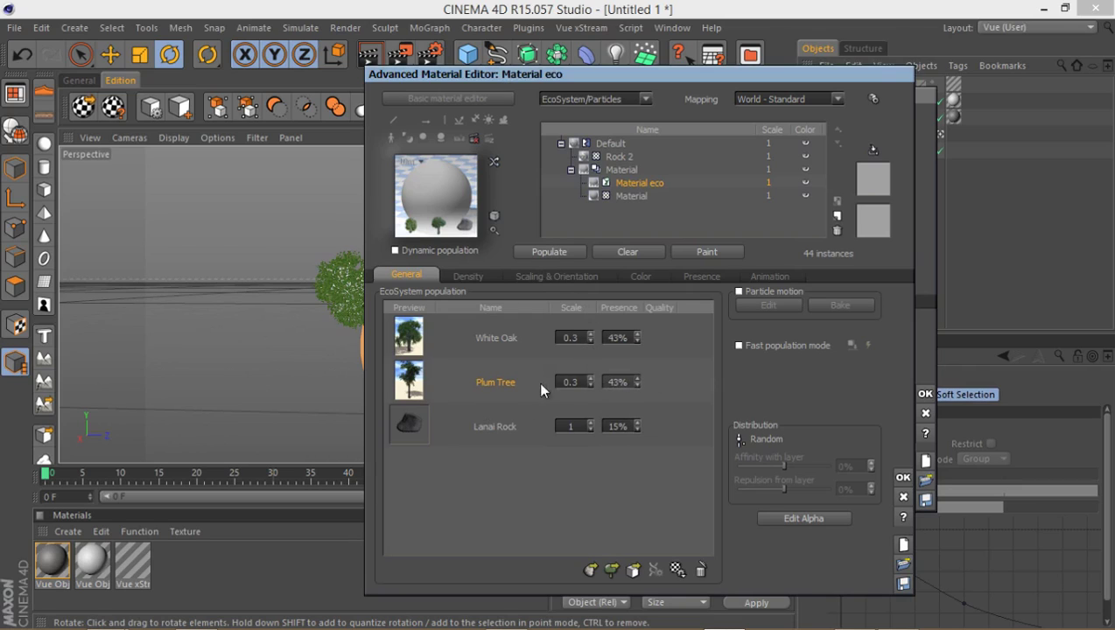
- Clear and repopulate the instances with the reduced rock share, and accept the ecosystem and mixed materials
left_click(472, 277)
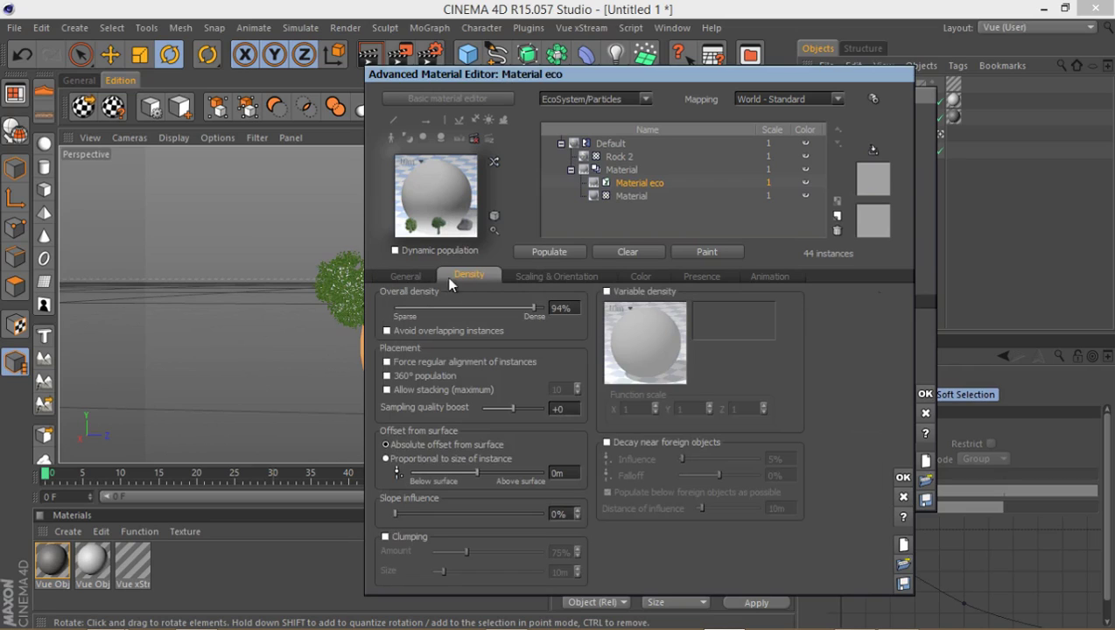
left_click(553, 252)
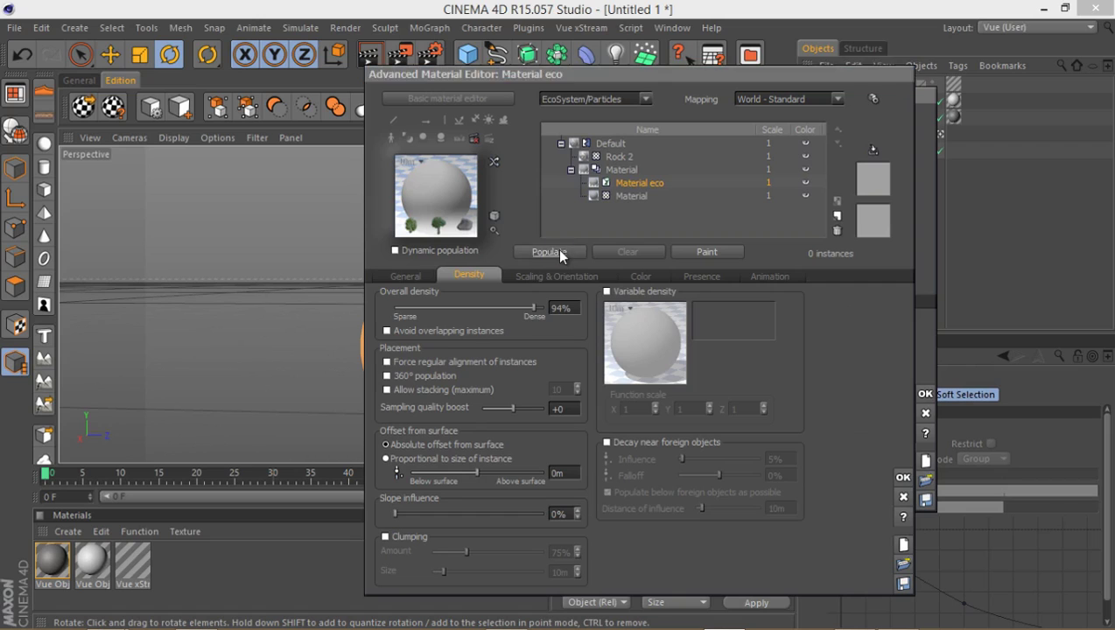
left_click(902, 479)
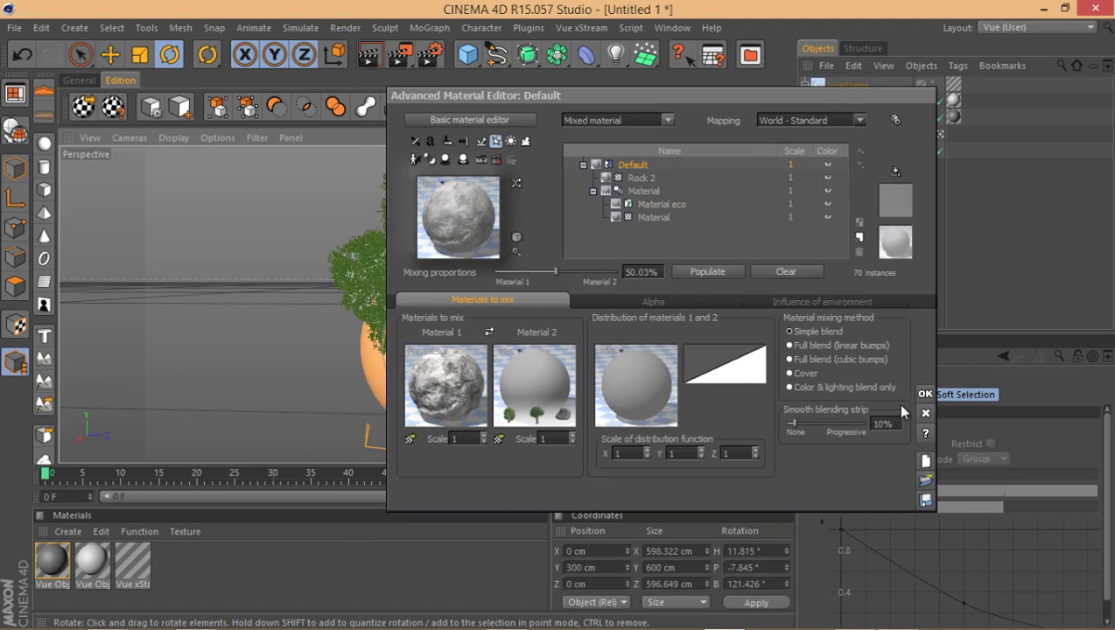
left_click(925, 394)
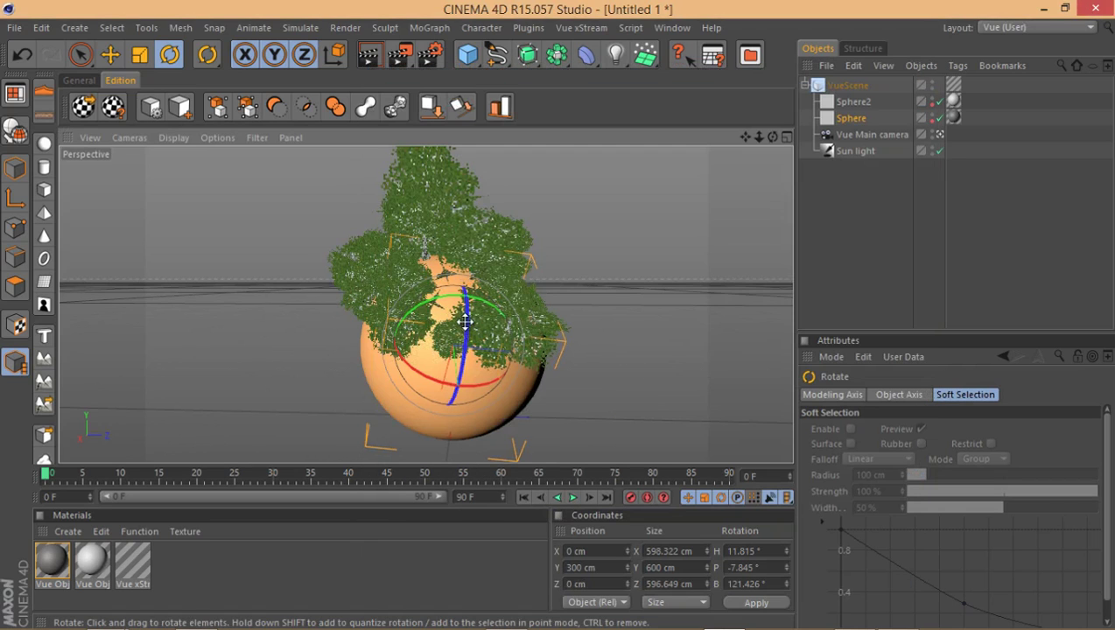
- Rotate the populated sphere on all axes to about H -14°, P -74°, B 199°
left_click_drag(464, 321, 455, 377)
left_click_drag(442, 338, 333, 339)
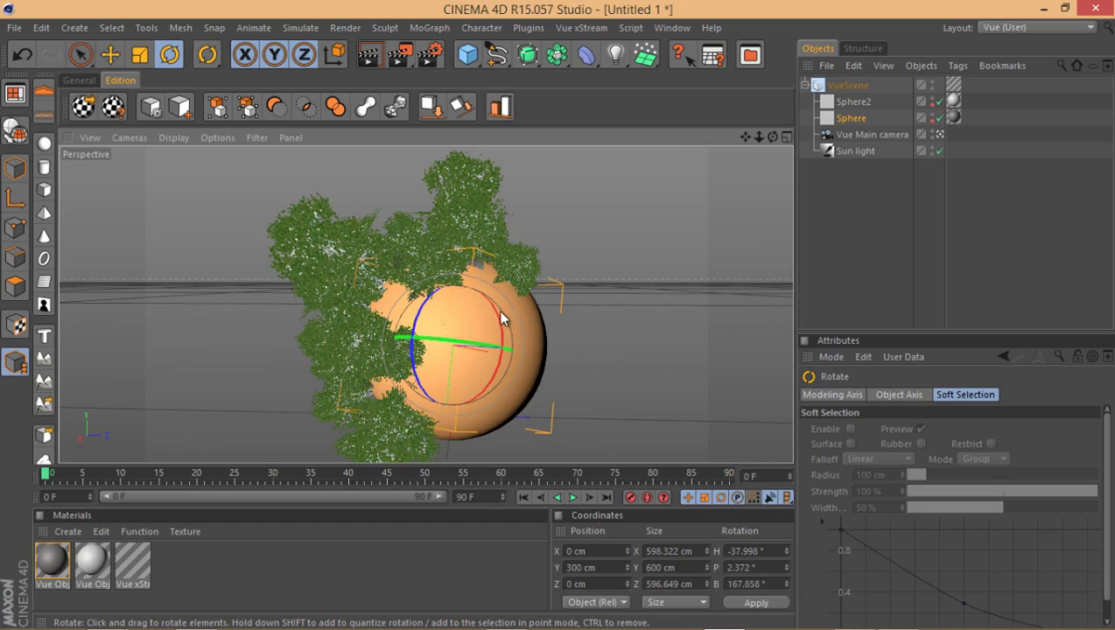
left_click_drag(499, 330, 486, 407)
middle_click_drag(464, 310, 413, 265, "alt")
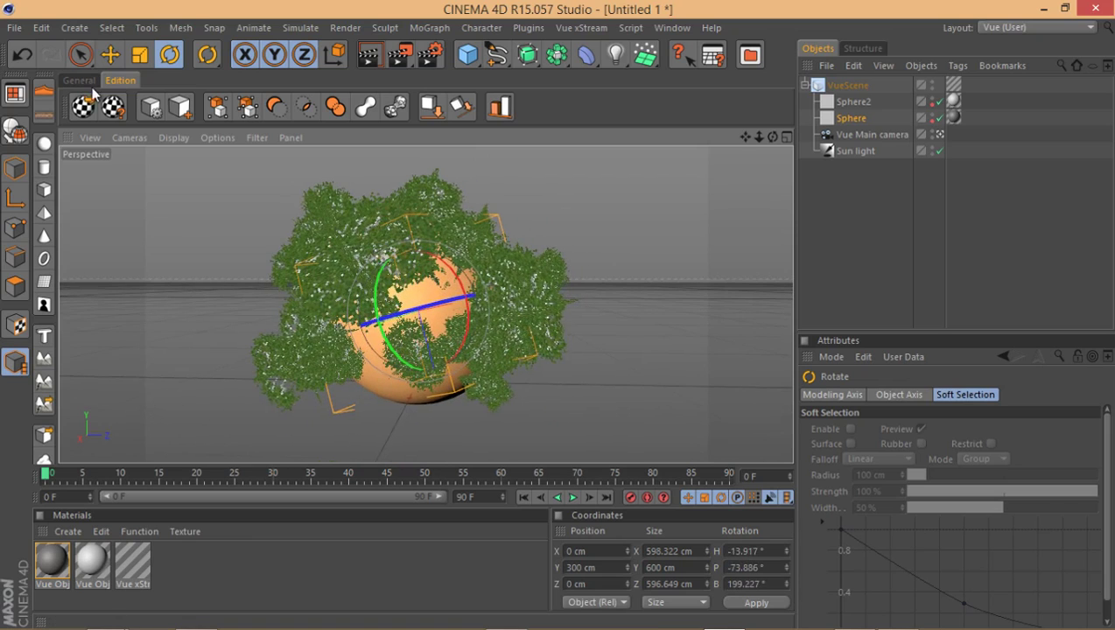
- Load the Islay Island atmosphere from the Spectral Sunshine collection and test-render a region over the populated sphere
left_click(79, 81)
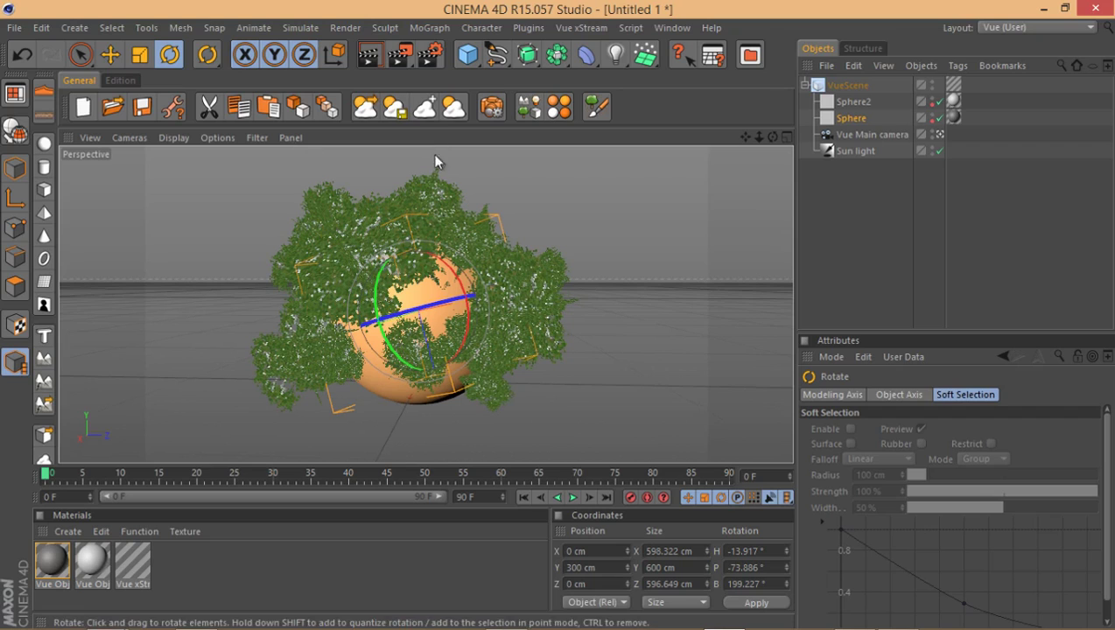
left_click(362, 110)
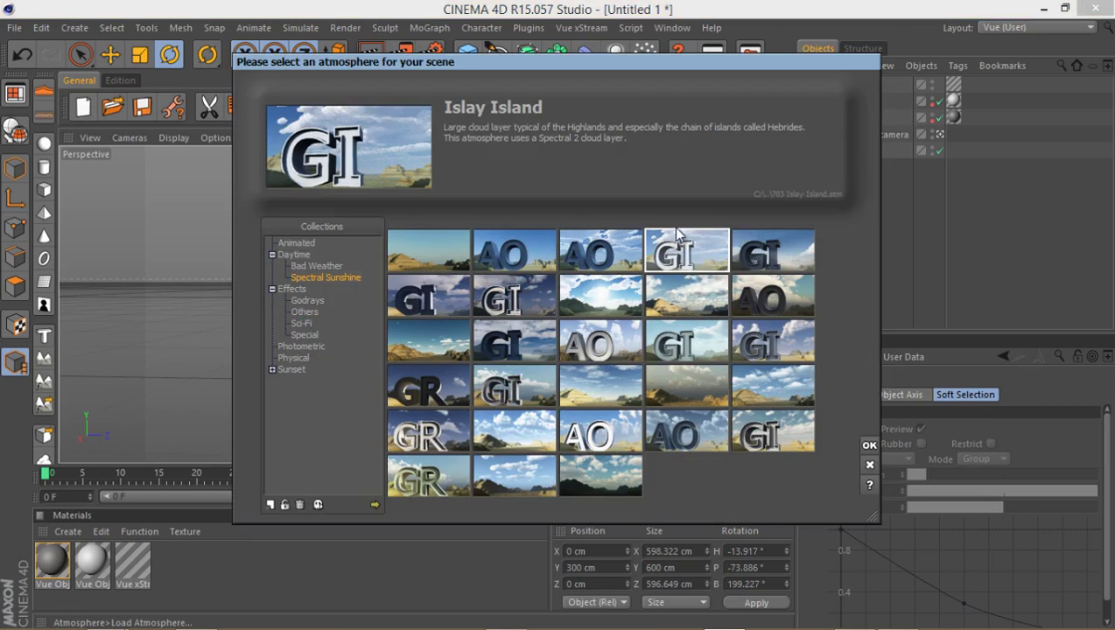
double_click(689, 262)
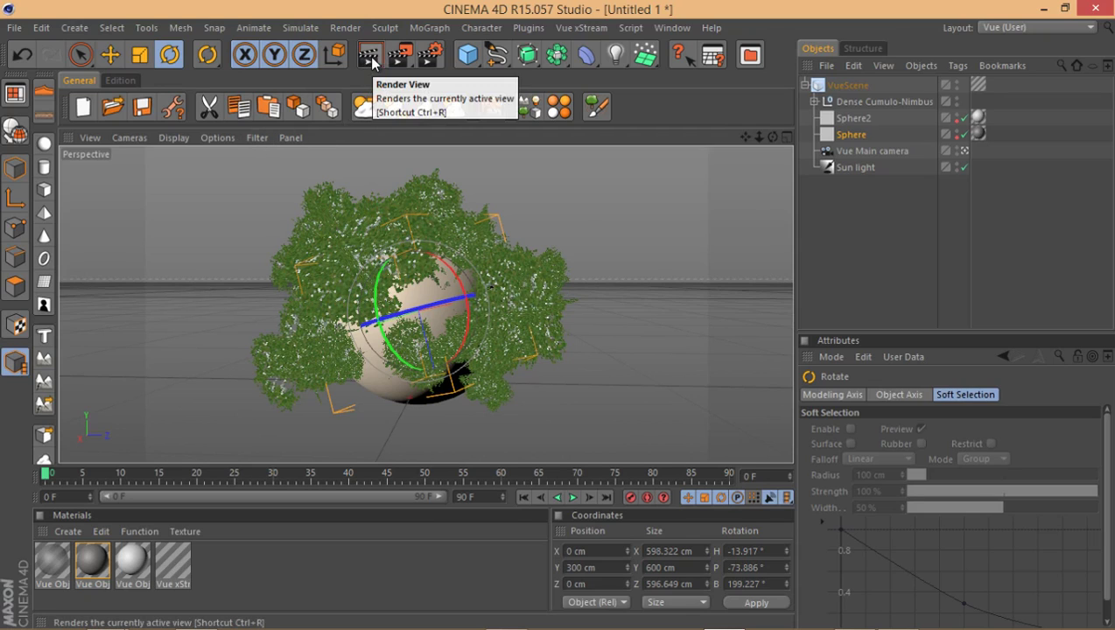
left_click_drag(371, 61, 477, 83)
left_click_drag(545, 249, 425, 330)
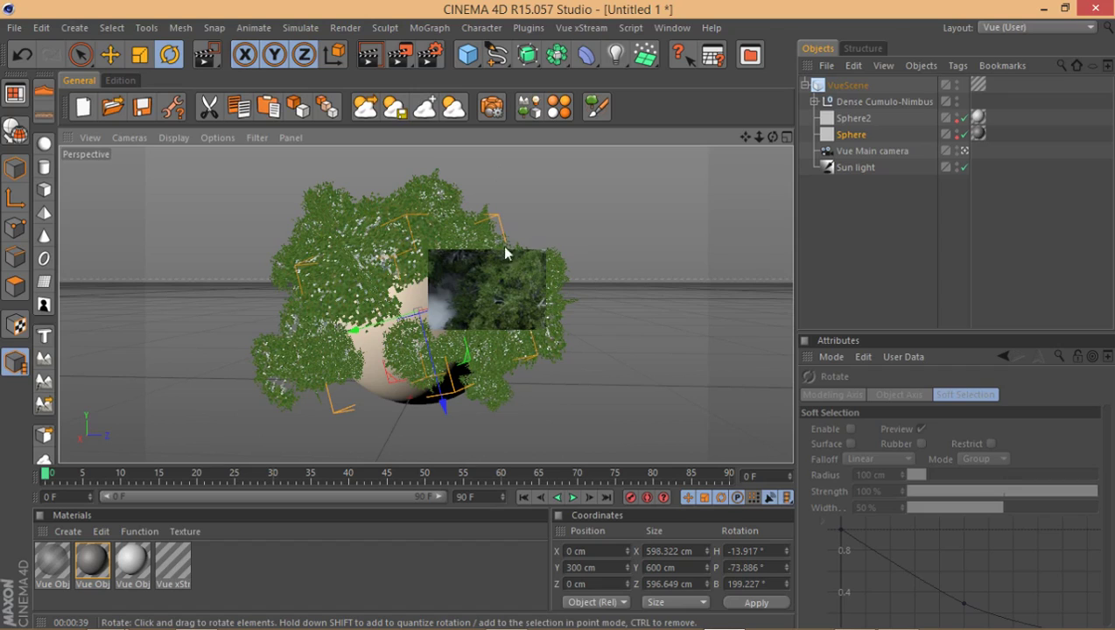
- Enable Exposure in the Vue Main camera's physical settings
left_click(862, 150)
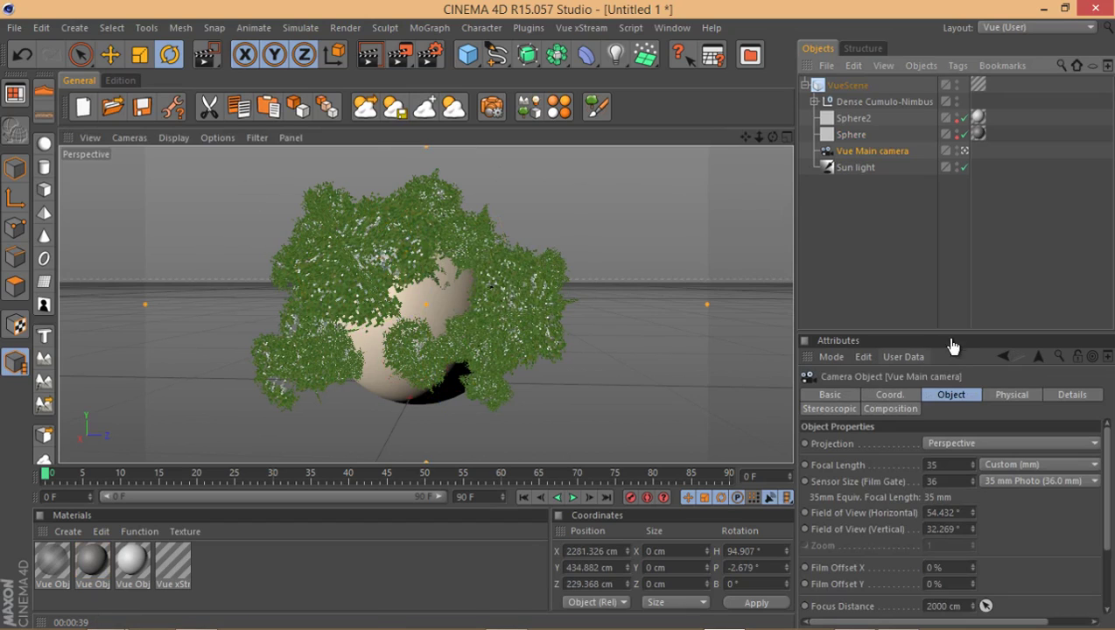
left_click_drag(958, 325, 958, 214)
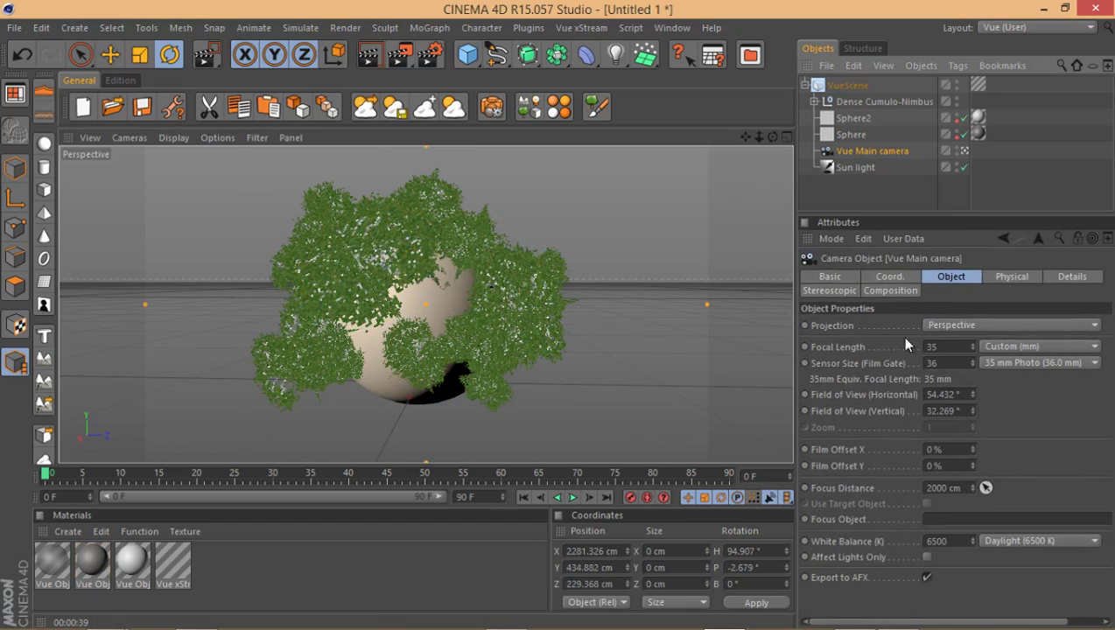
left_click(1008, 277)
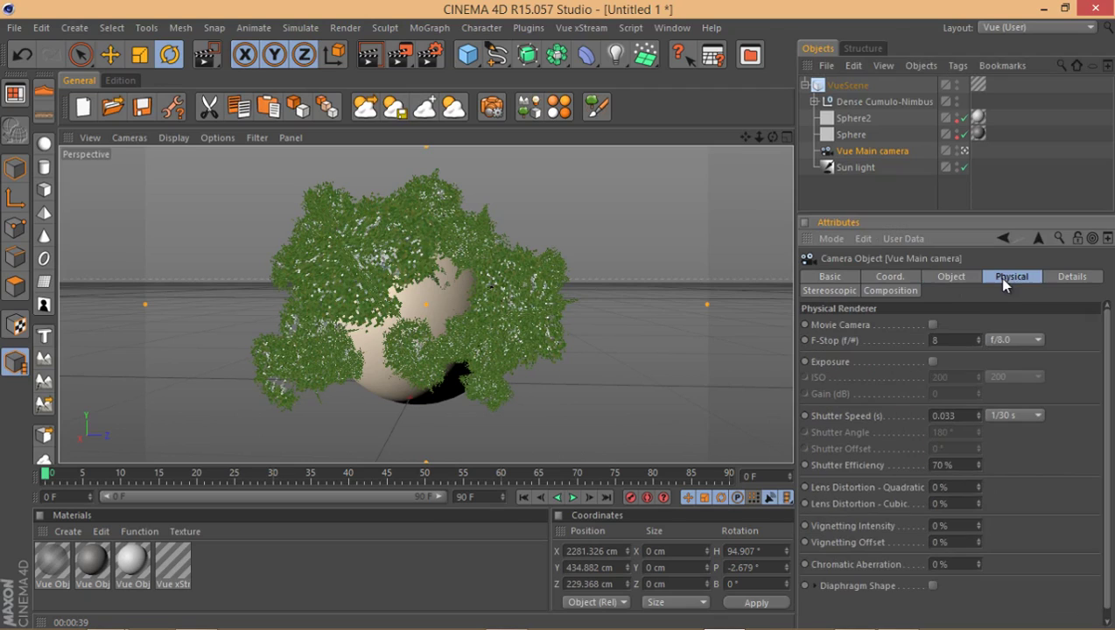
left_click(933, 362)
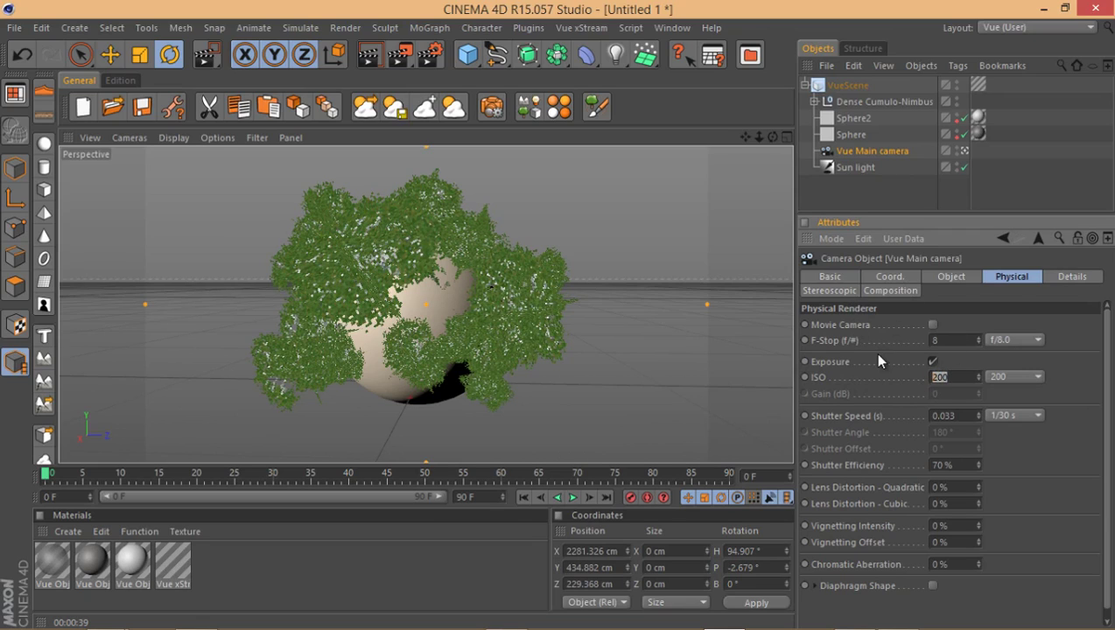
- Open the render settings and enable Multi-Pass for the output
left_click(432, 56)
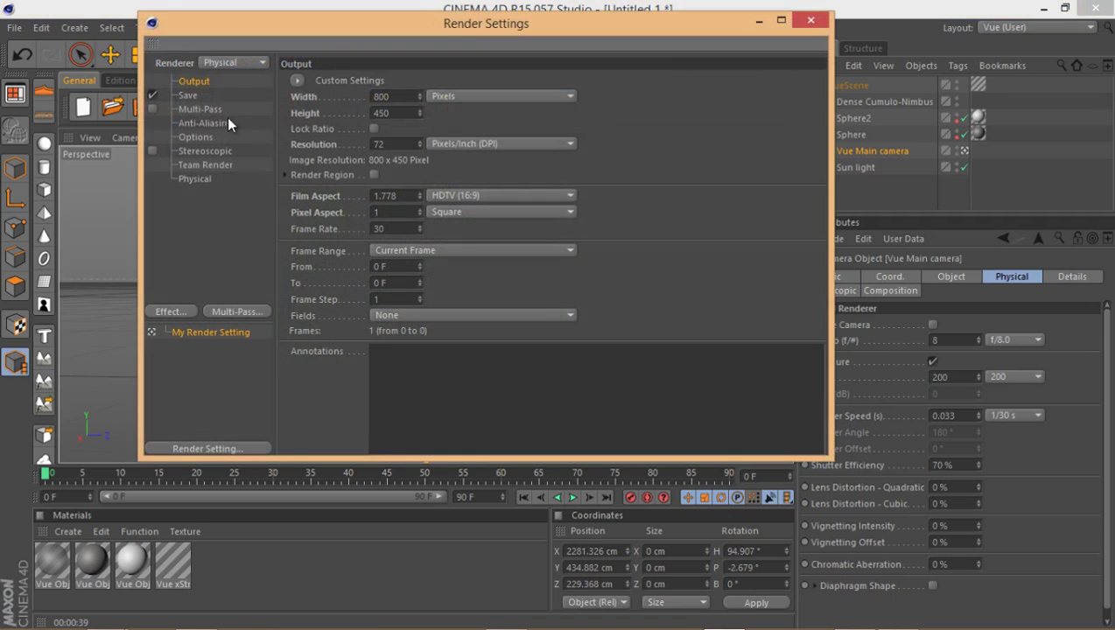
right_click(195, 226)
left_click(152, 108)
mouse_move(592, 22)
left_mouse_down()
mouse_move(610, 317)
mouse_move(610, 53)
left_mouse_up()
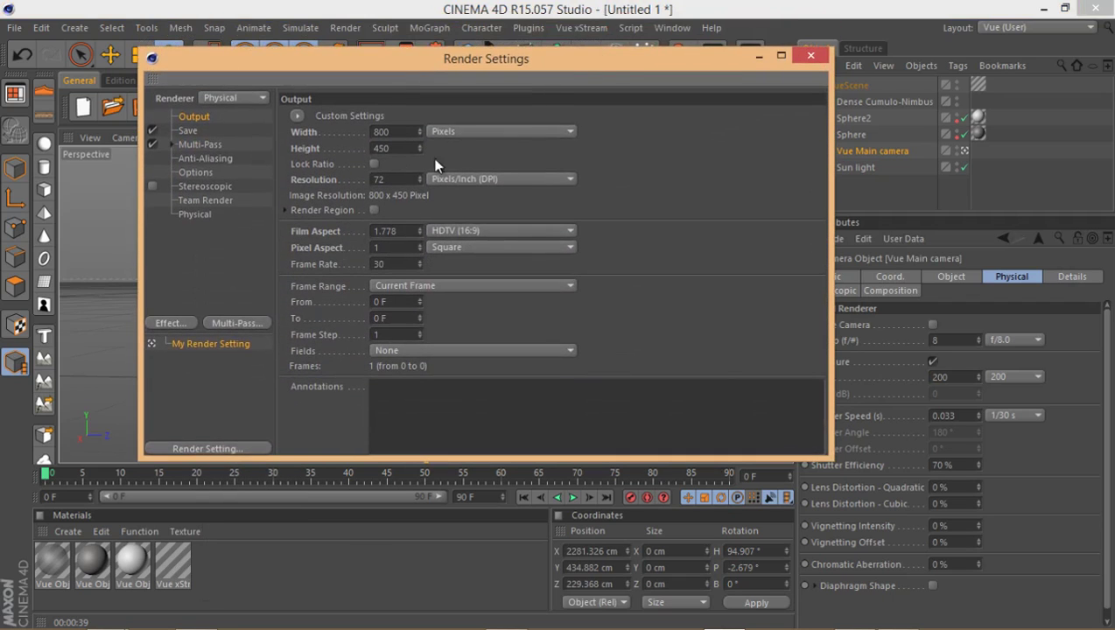
- Add the Global Illumination effect with Light Mapping as the secondary method and a maximum depth of 32, and close the render settings
right_click(183, 248)
left_click(252, 436)
left_click(499, 188)
left_click(509, 249)
left_click_drag(421, 203, 404, 204)
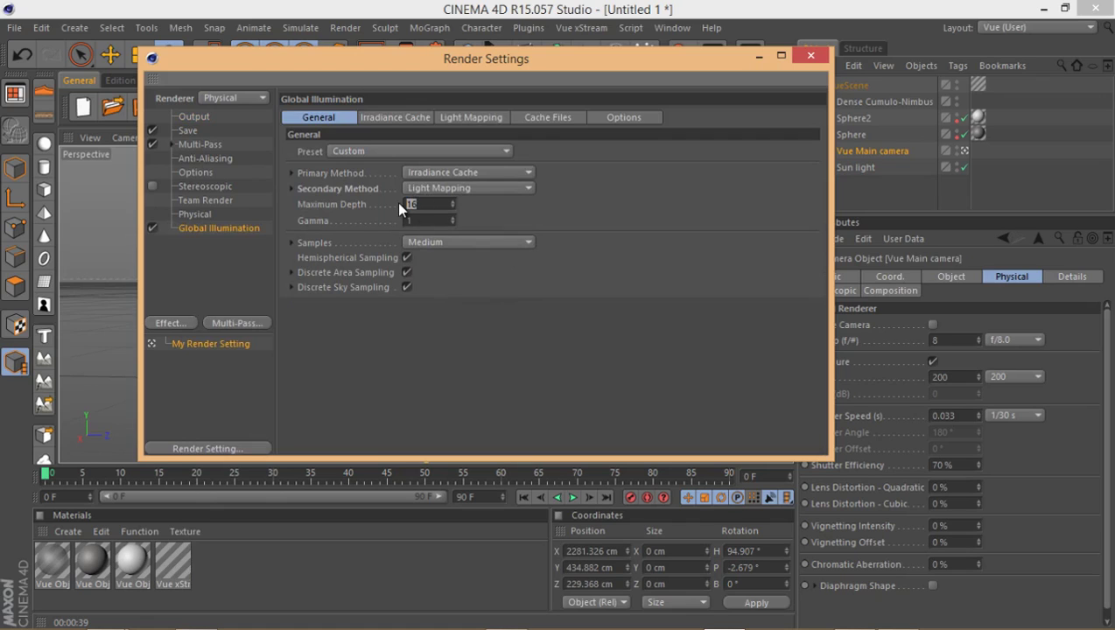
left_click(188, 214)
left_click(204, 229)
left_click_drag(298, 55, 238, 56)
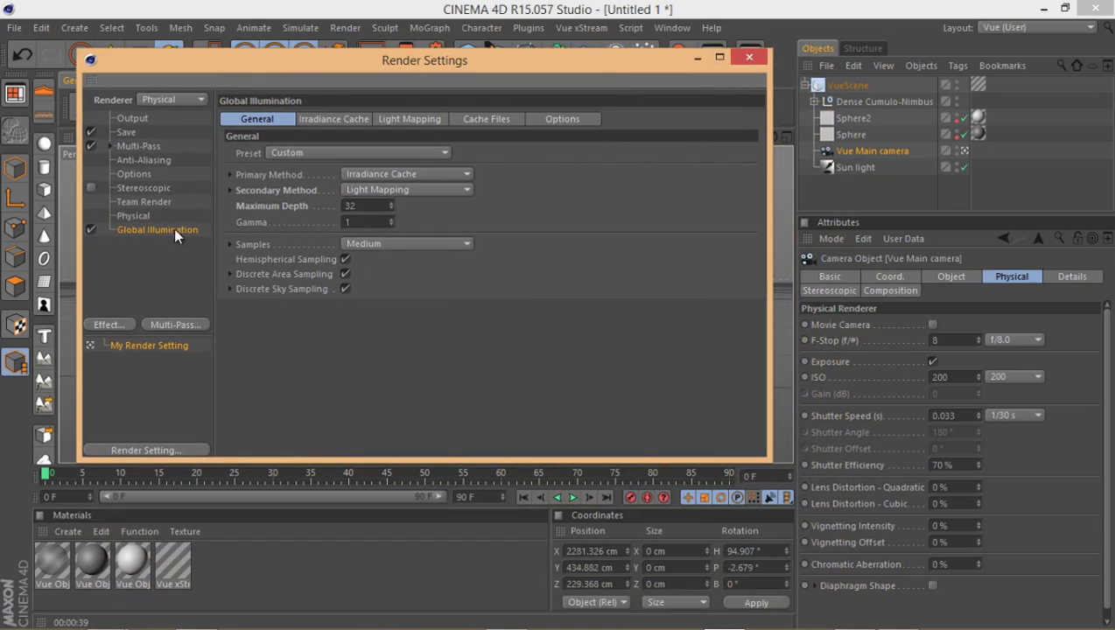
left_click(749, 59)
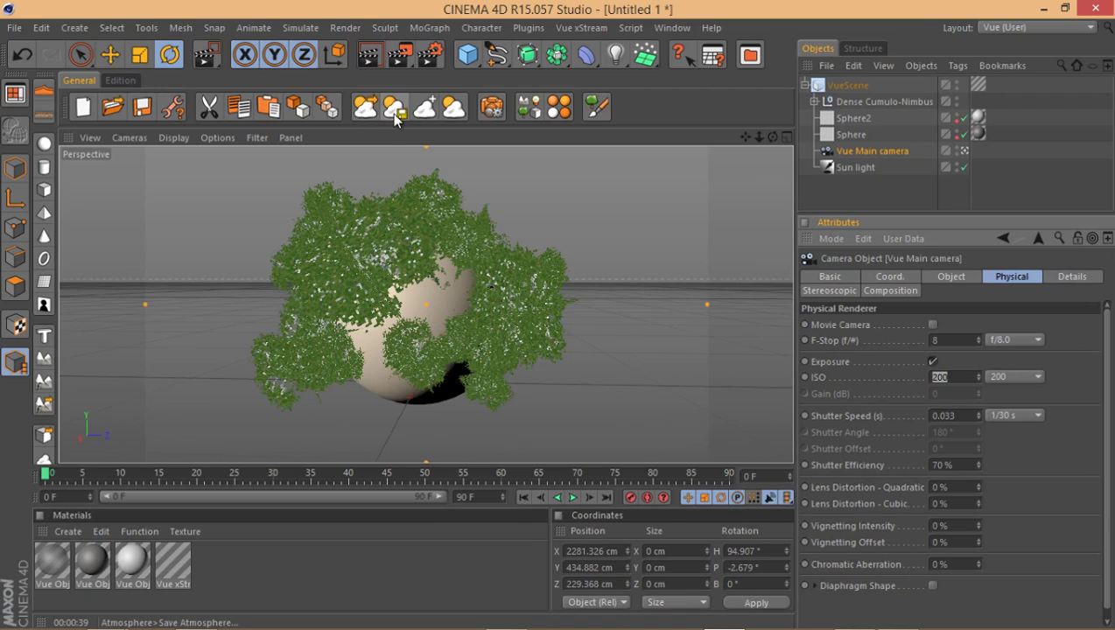
- Examine the Islay Island atmosphere's light, clouds, sky and fog, wind and sun settings in the Atmosphere Editor
left_click(455, 107)
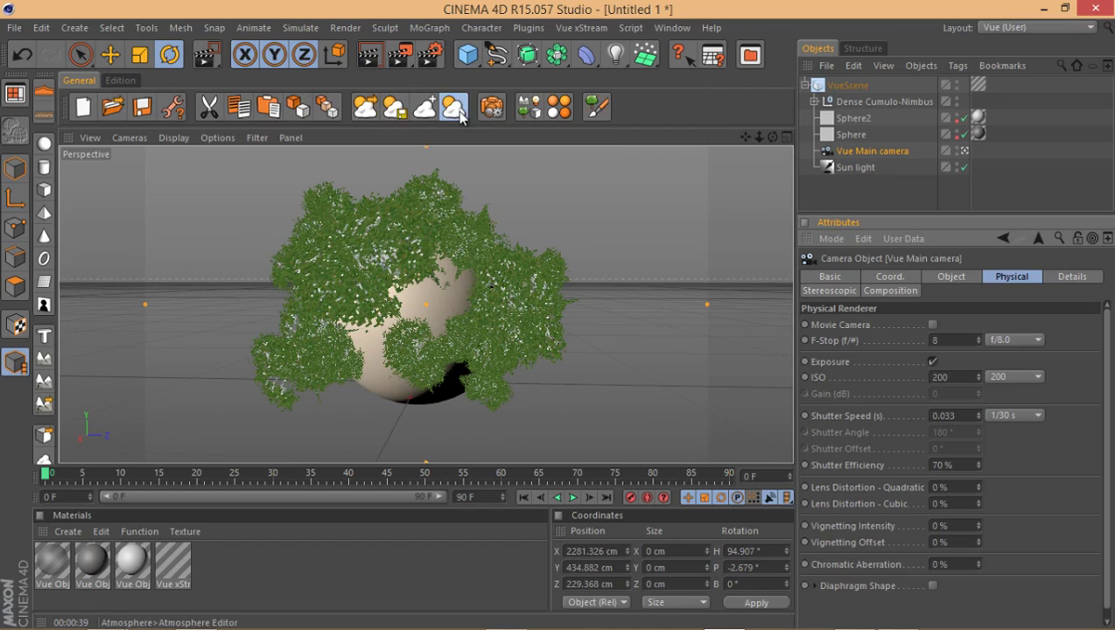
left_click(333, 168)
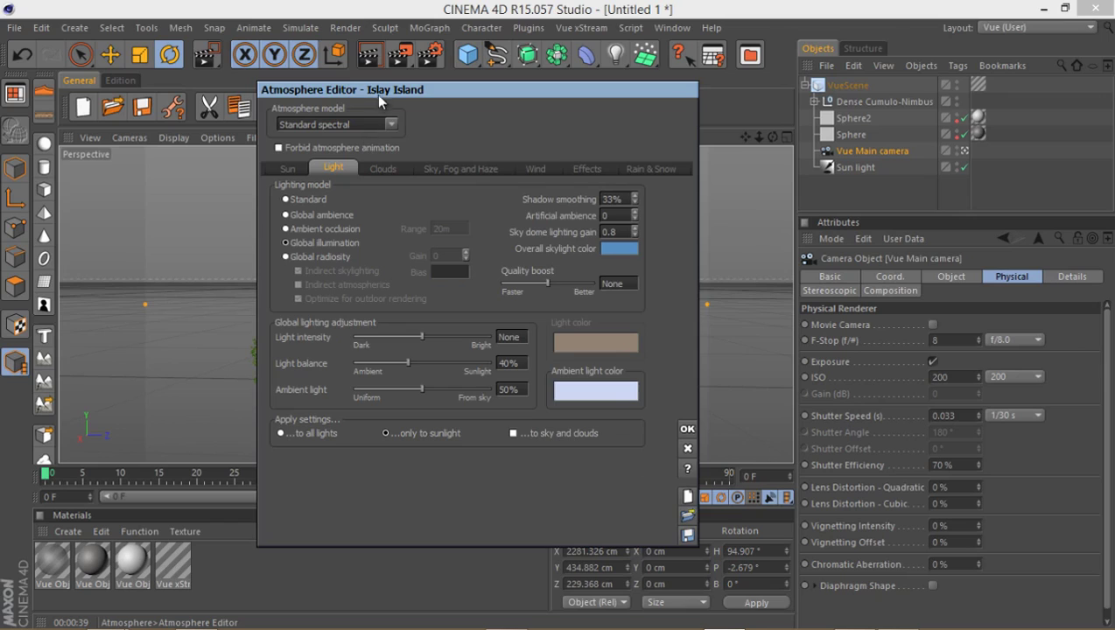
left_click_drag(378, 103, 384, 63)
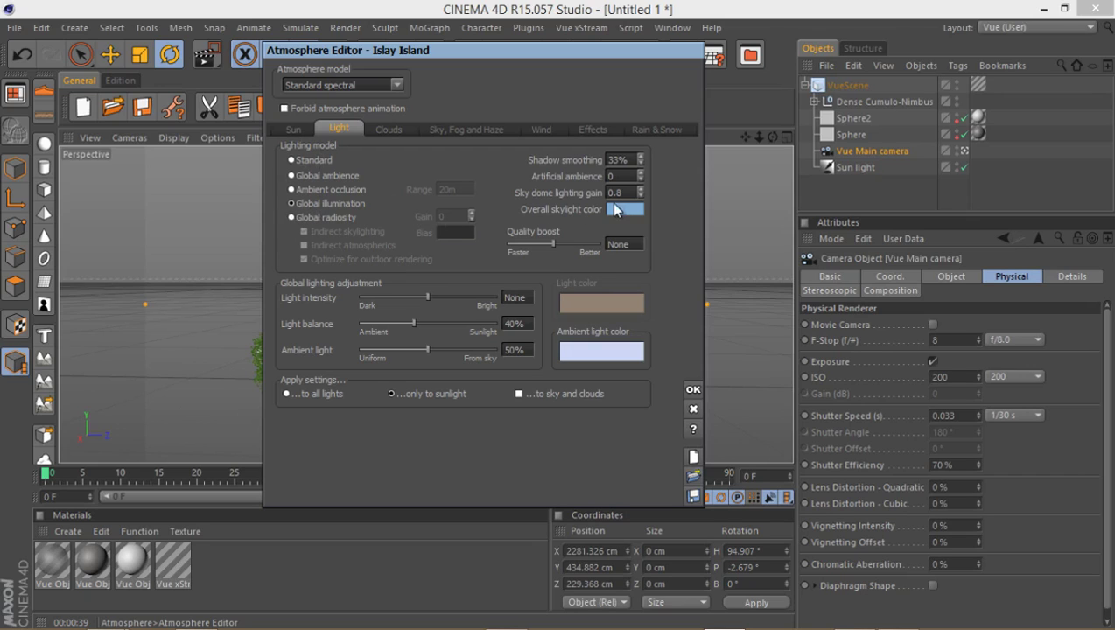
left_click(393, 130)
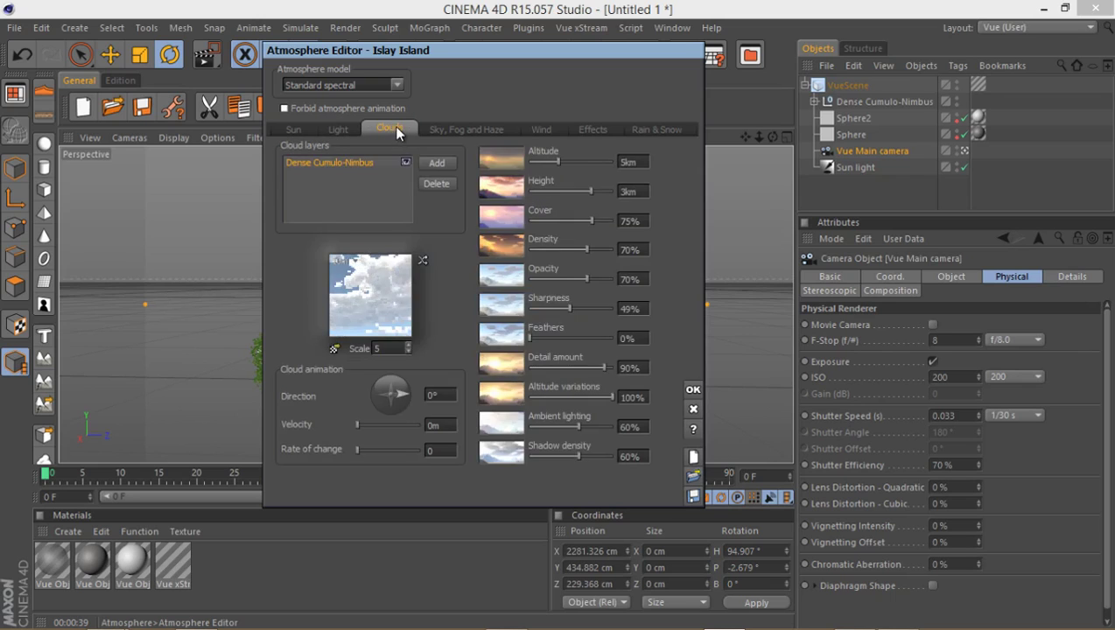
left_click(464, 129)
left_click(539, 132)
left_click(297, 131)
left_click(391, 132)
left_click(549, 131)
left_click(306, 130)
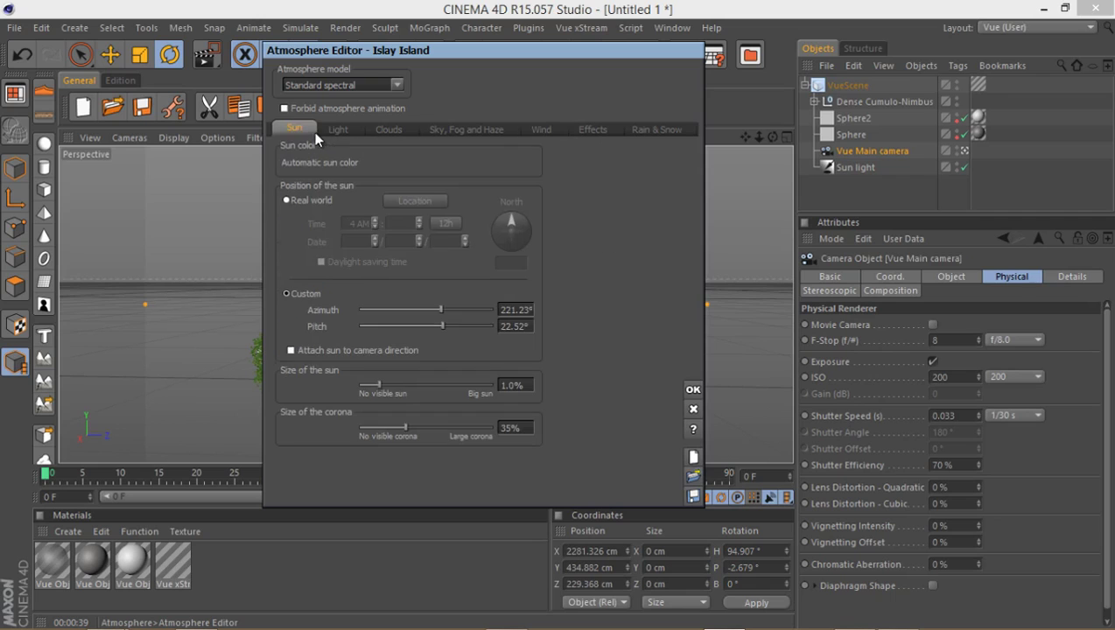
left_click(689, 388)
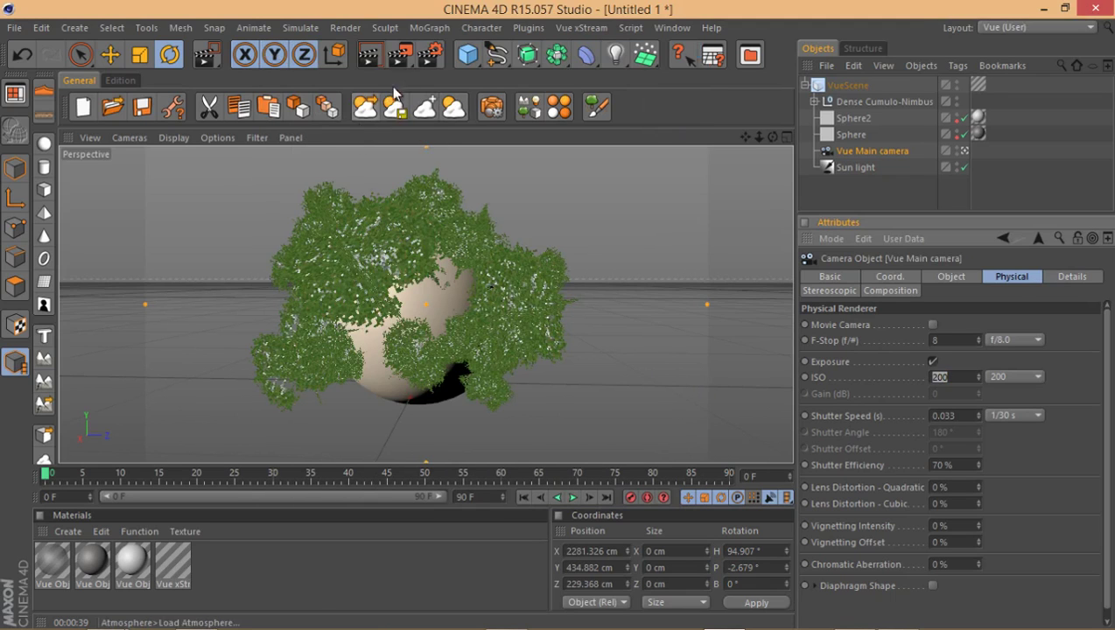
- Try Medium sampling quality for the Physical renderer, and return it to Low
left_click(429, 54)
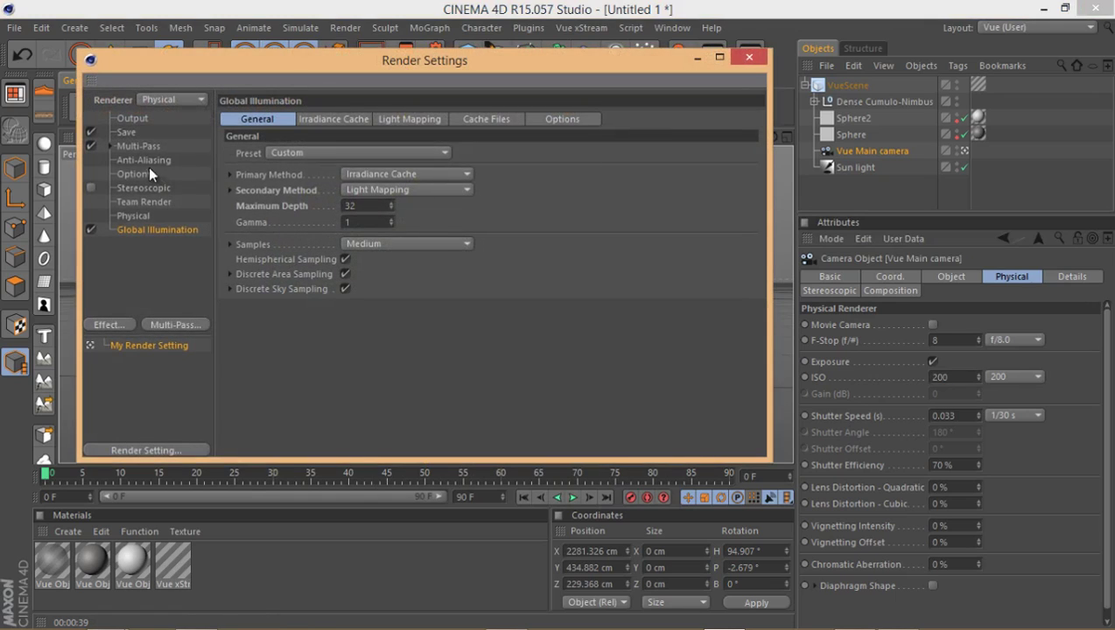
left_click(135, 216)
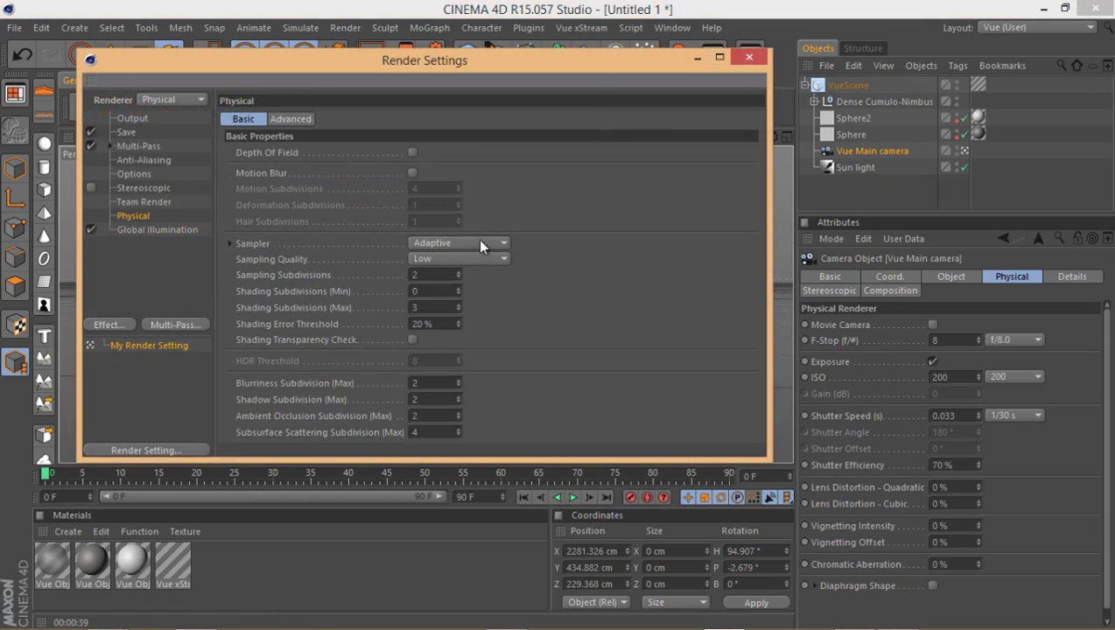
left_click(492, 259)
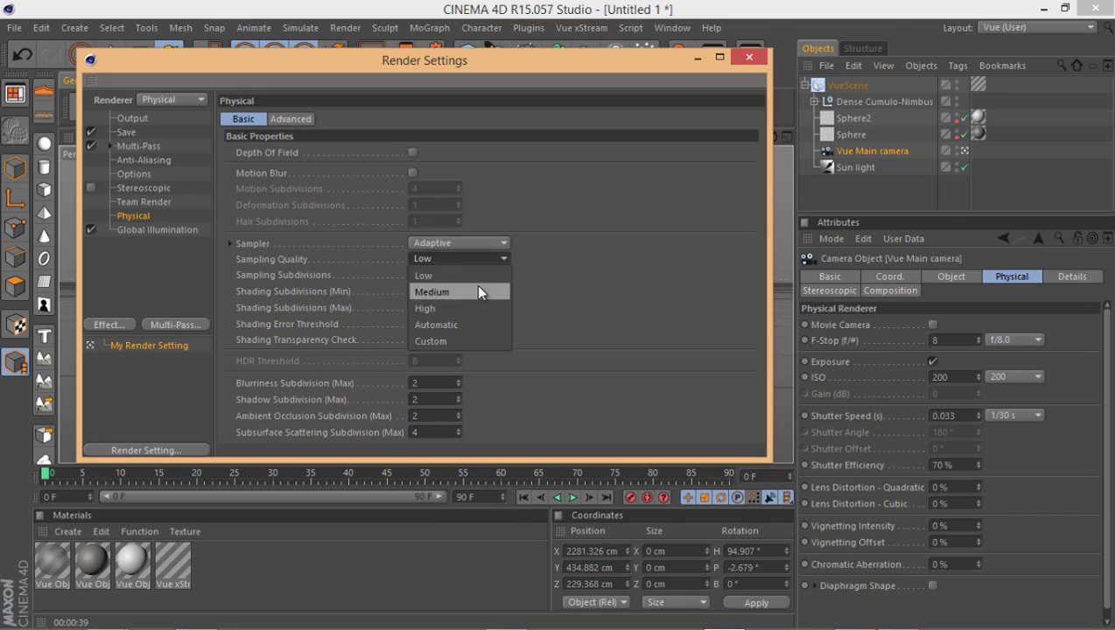
left_click(480, 288)
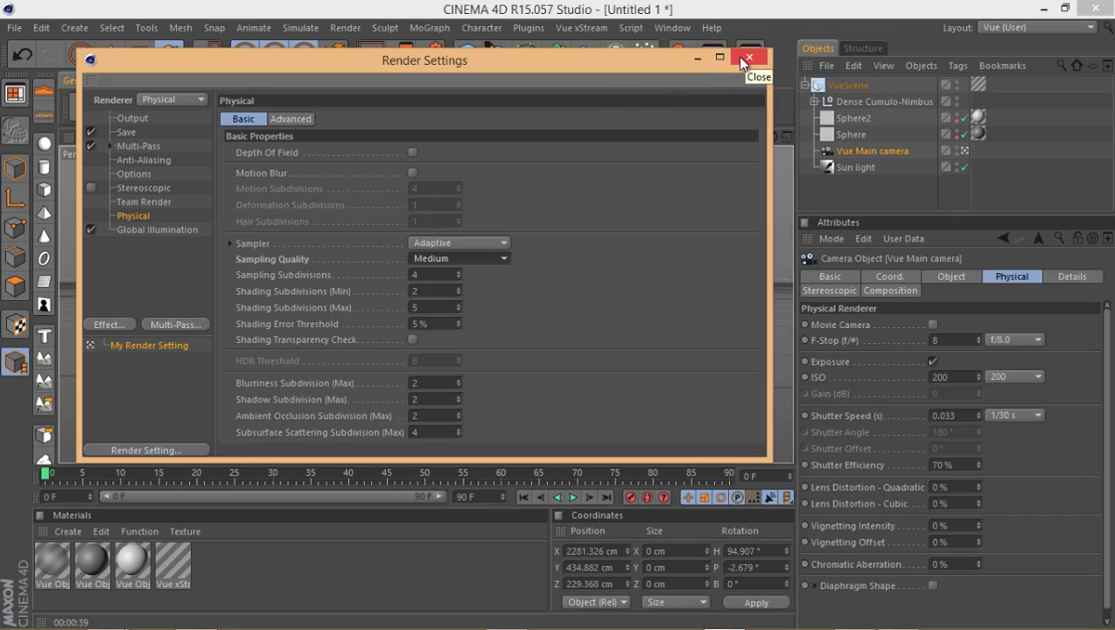
left_click(444, 257)
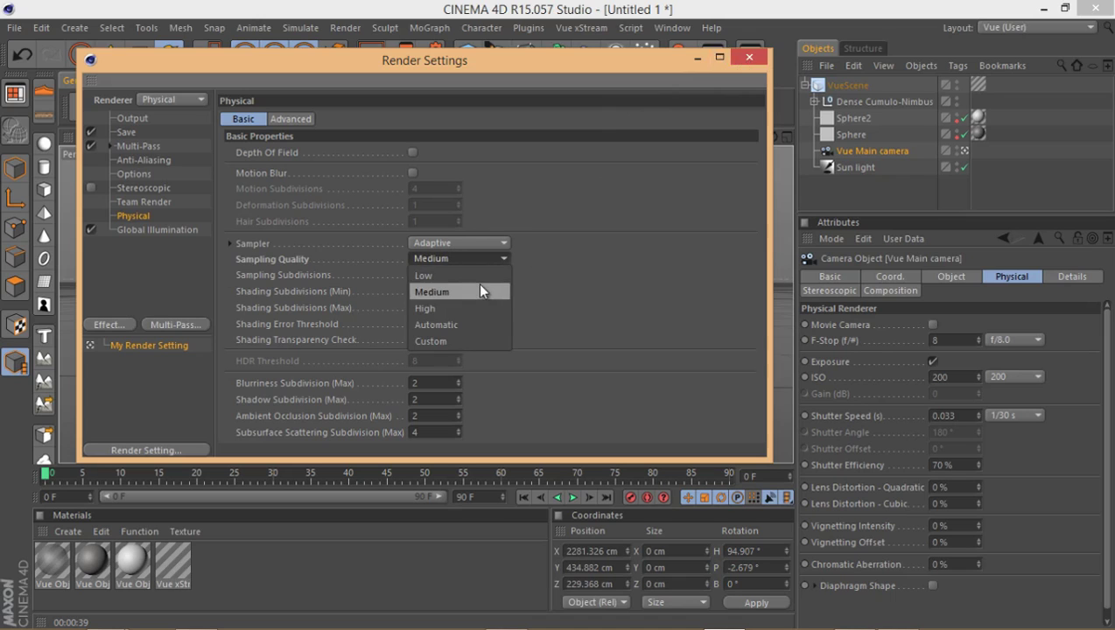
left_click(477, 276)
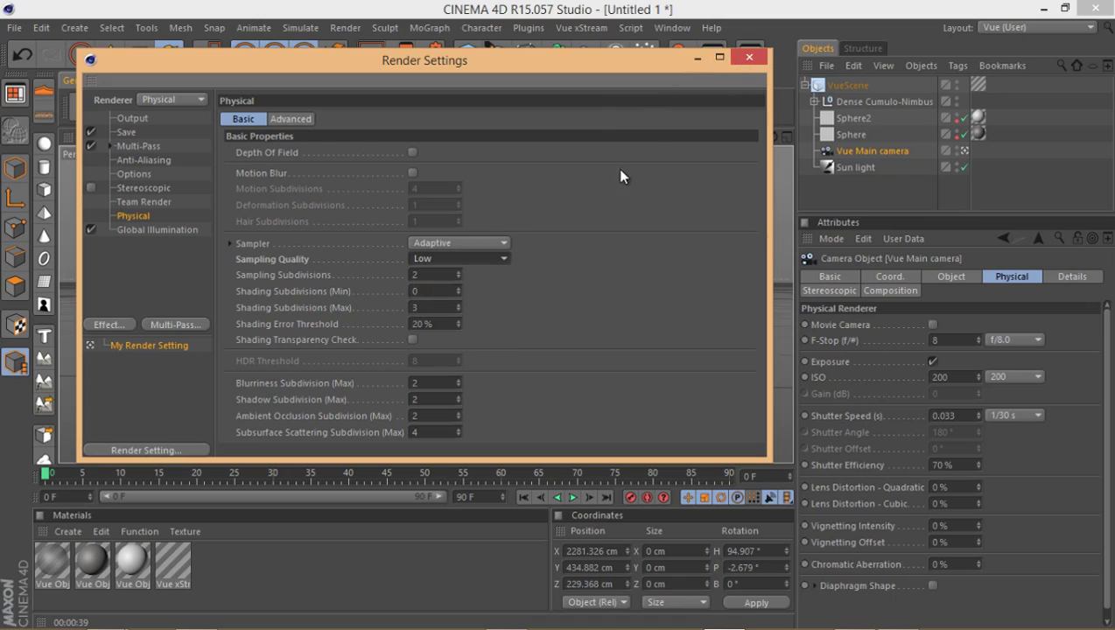
left_click(742, 57)
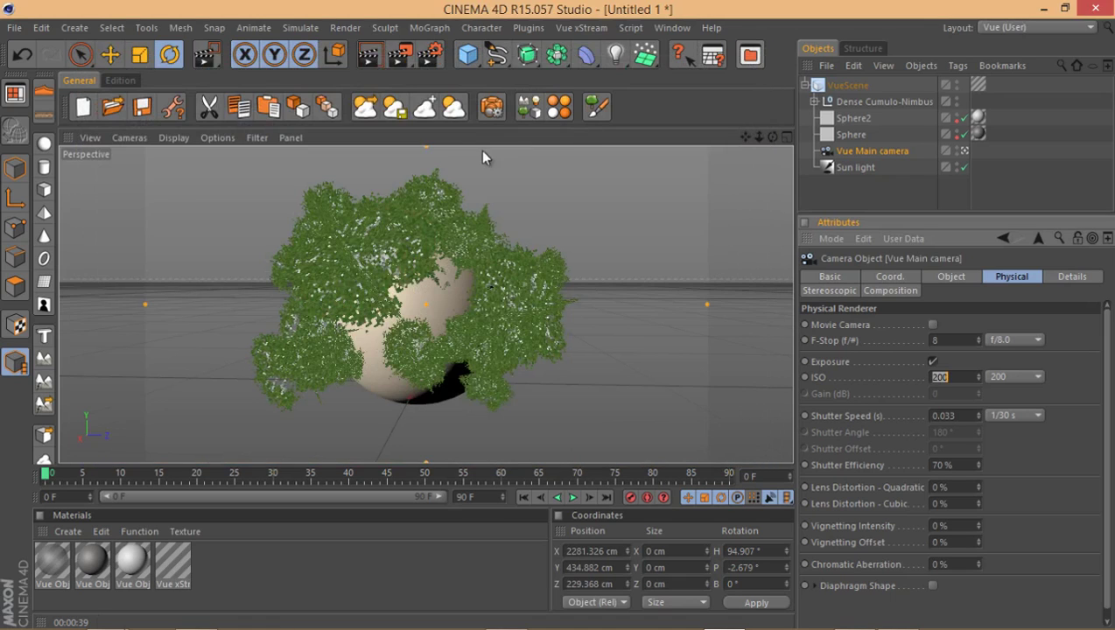
- Render the active perspective view
left_click(368, 57)
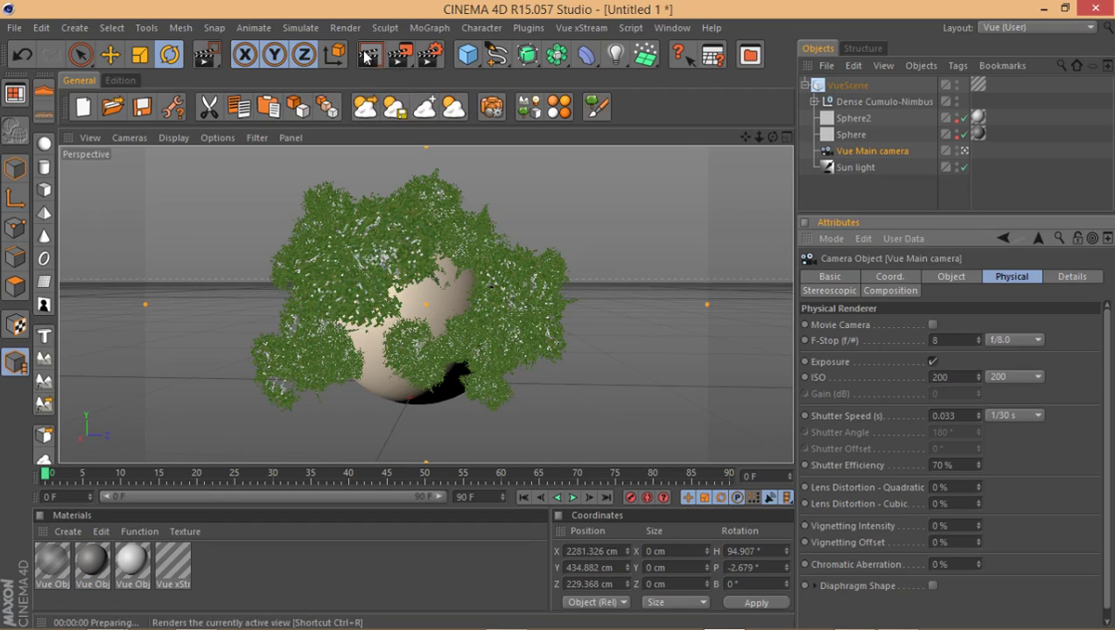